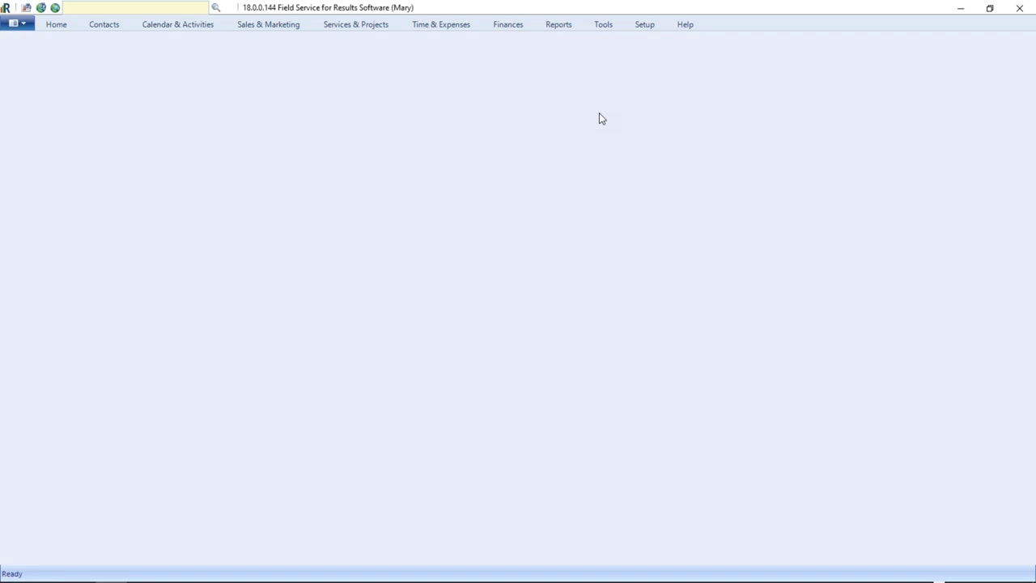
Browse the Contacts and Activities lookup lists in Setup, then switch to the Contacts ribbon tab.
{"action": "left_click", "coordinate": [642, 25]}
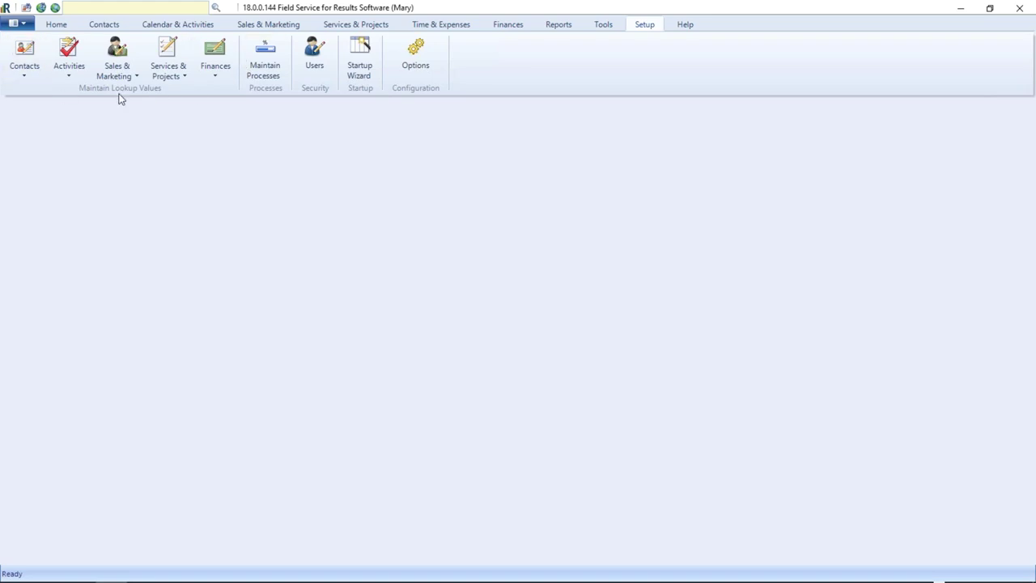
{"action": "left_click", "coordinate": [26, 71]}
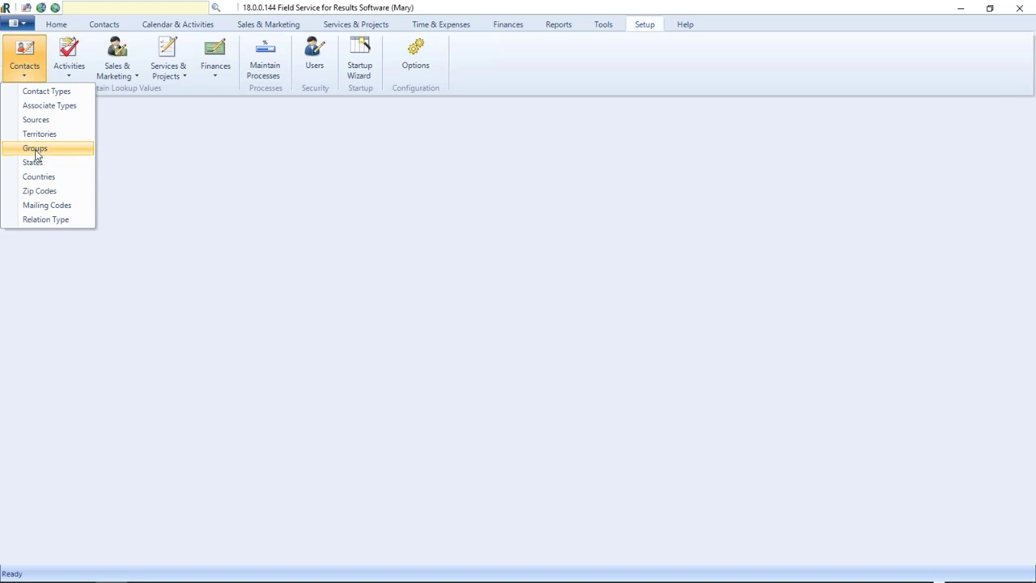
{"action": "left_click", "coordinate": [69, 67]}
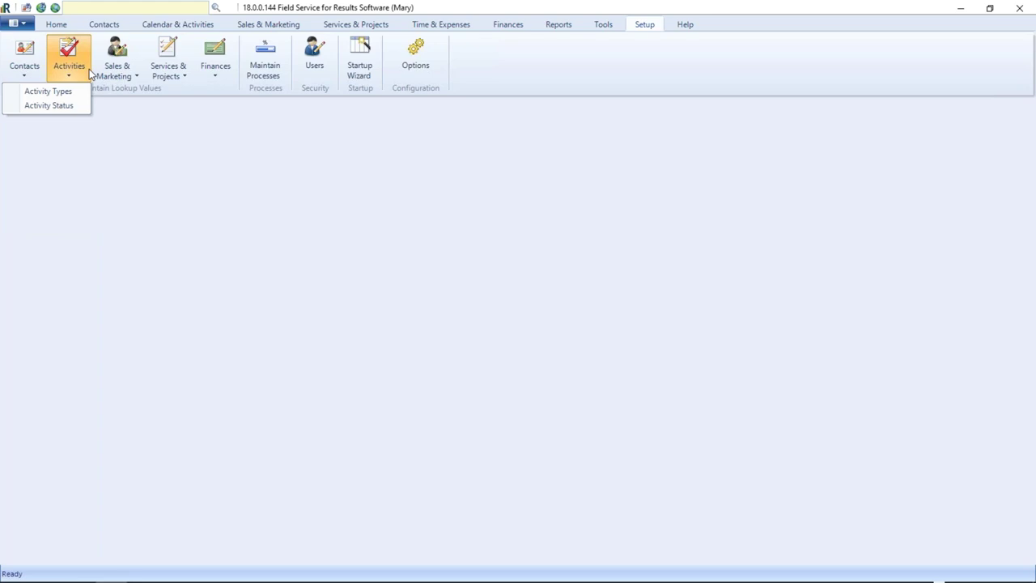
{"action": "left_click", "coordinate": [136, 131]}
{"action": "left_click", "coordinate": [104, 25]}
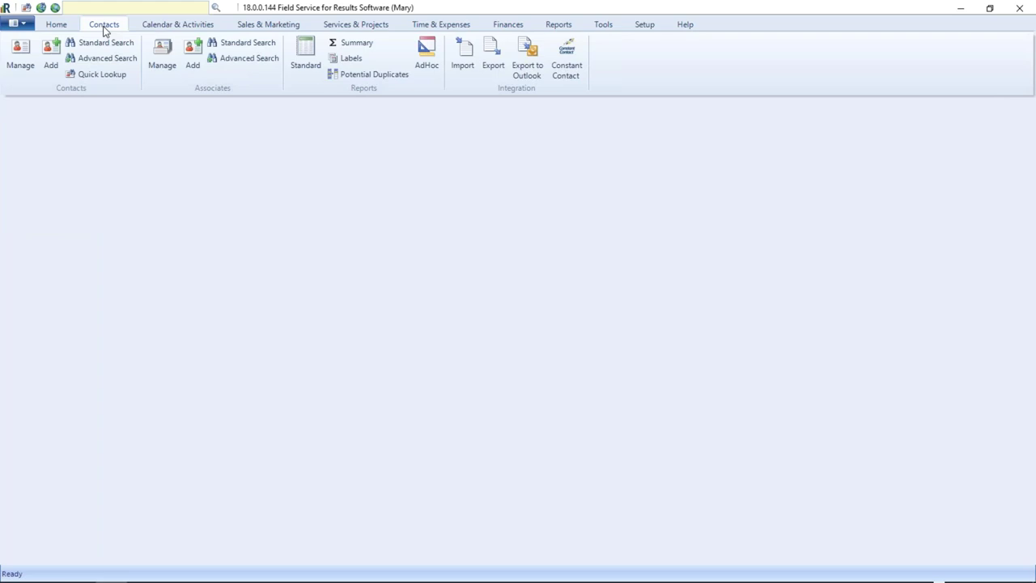
Add a new Unnamed Contact, then move and enlarge its window to show all cards.
{"action": "left_click", "coordinate": [51, 56]}
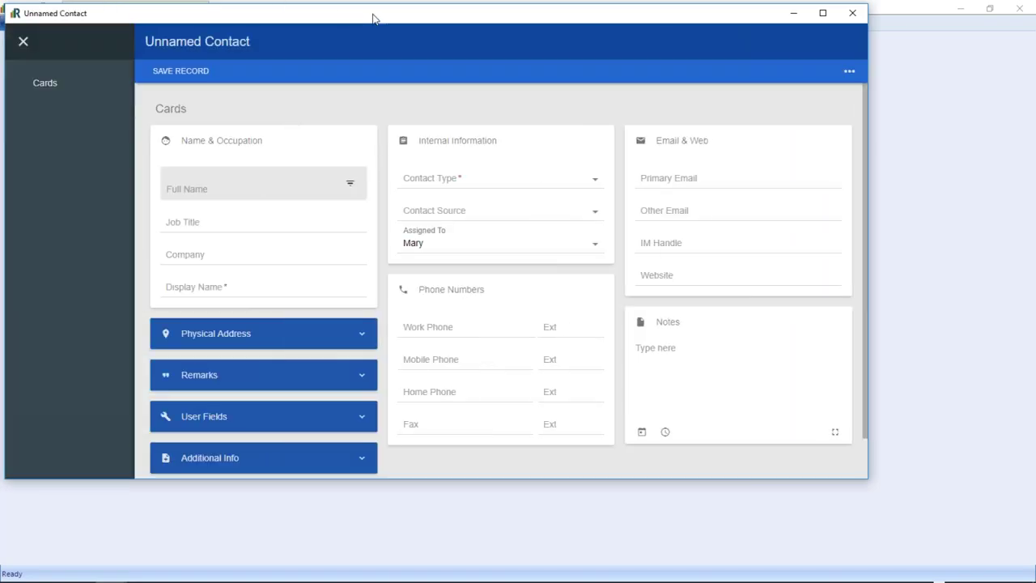
{"action": "left_click_drag", "start_coordinate": [377, 19], "coordinate": [418, 15]}
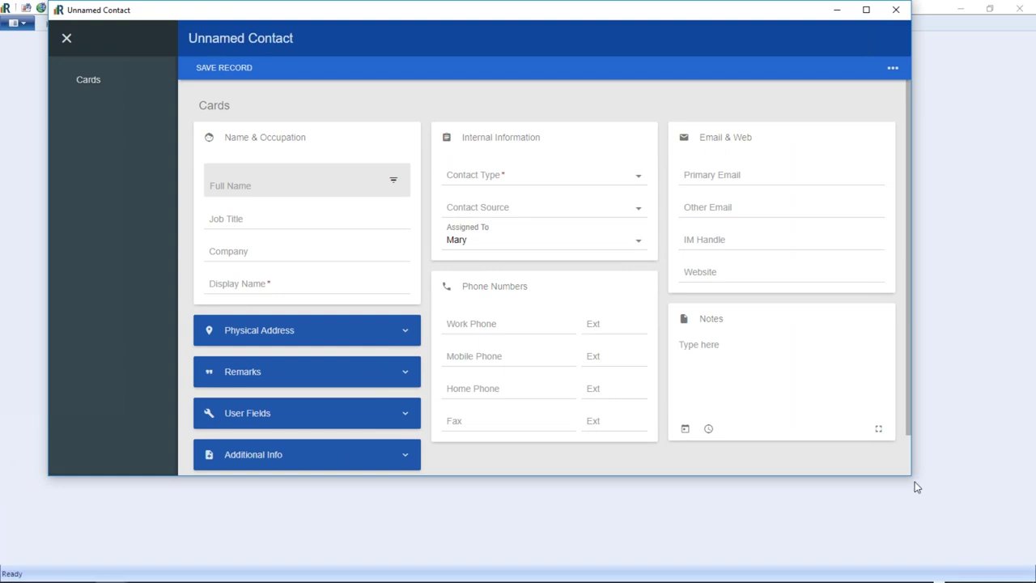
{"action": "left_click_drag", "start_coordinate": [913, 481], "coordinate": [950, 543]}
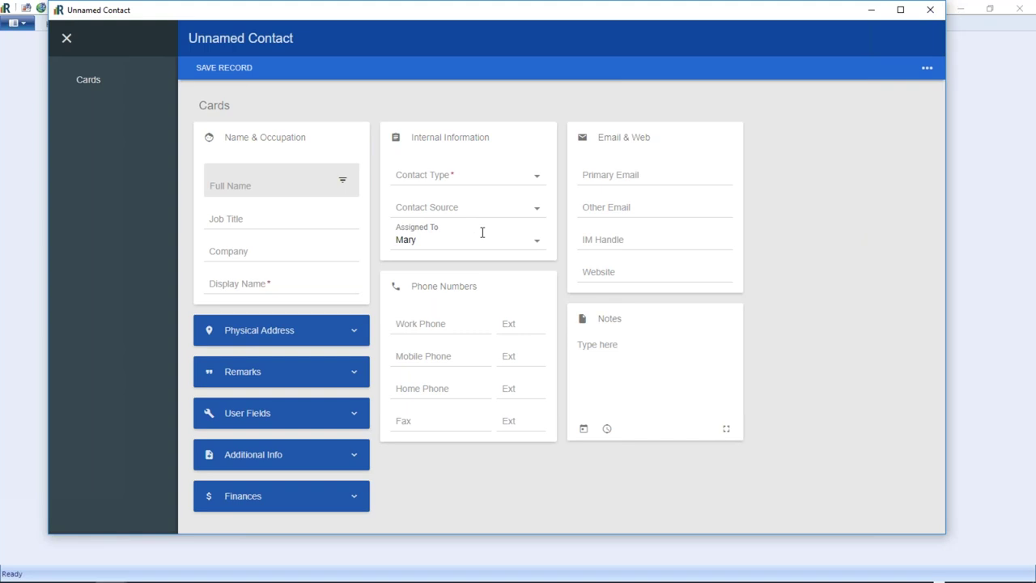
Review the Assigned To list, keeping Mary as assignee, then bring up the Contact Source list.
{"action": "left_click", "coordinate": [537, 247]}
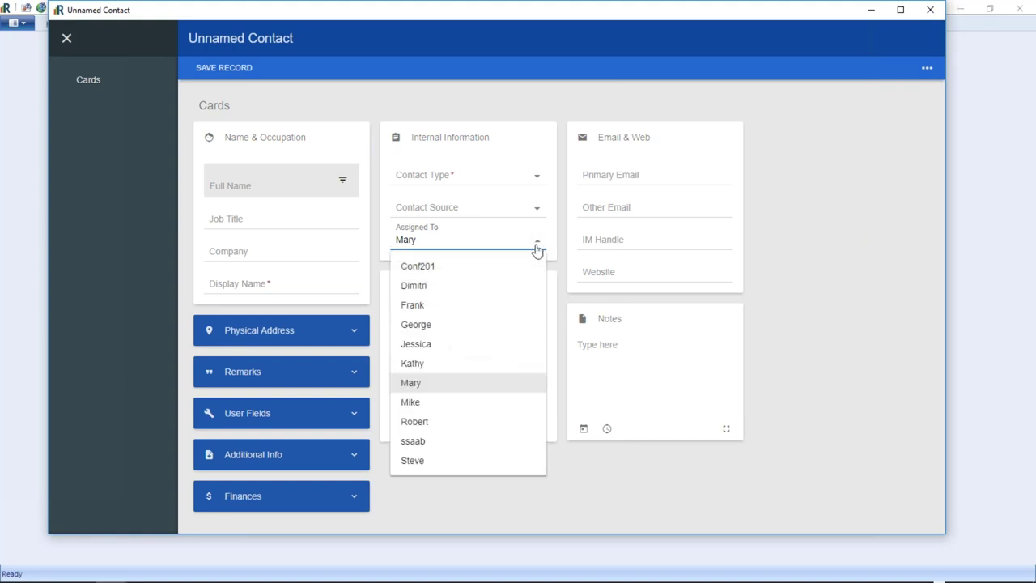
{"action": "left_click", "coordinate": [539, 245]}
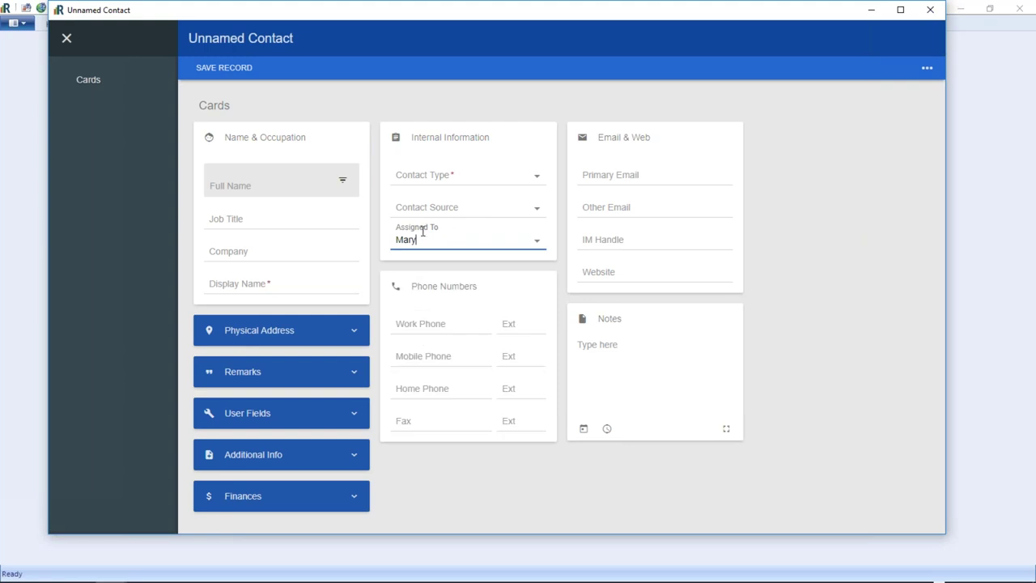
{"action": "left_click", "coordinate": [537, 246]}
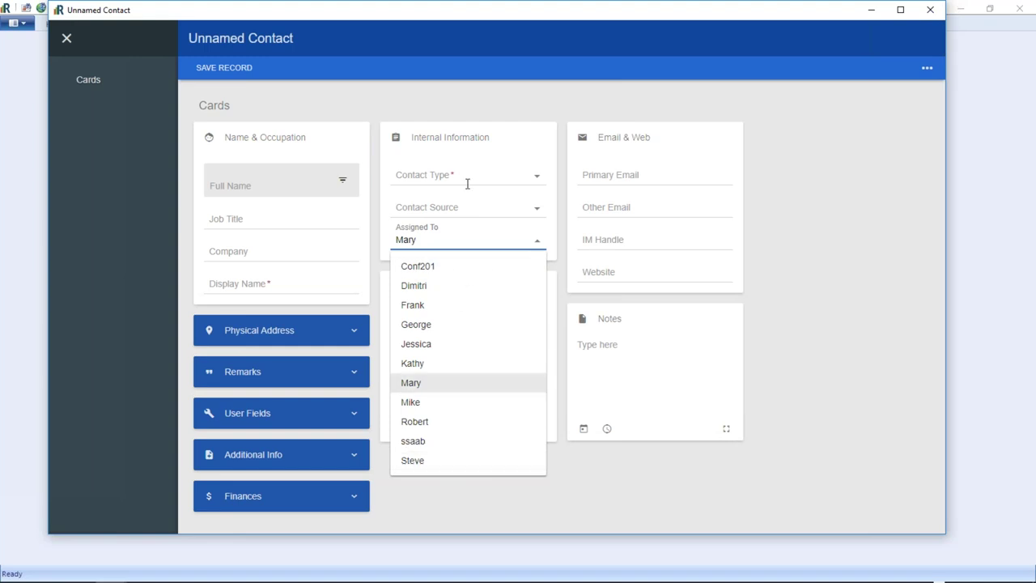
{"action": "left_click", "coordinate": [497, 241]}
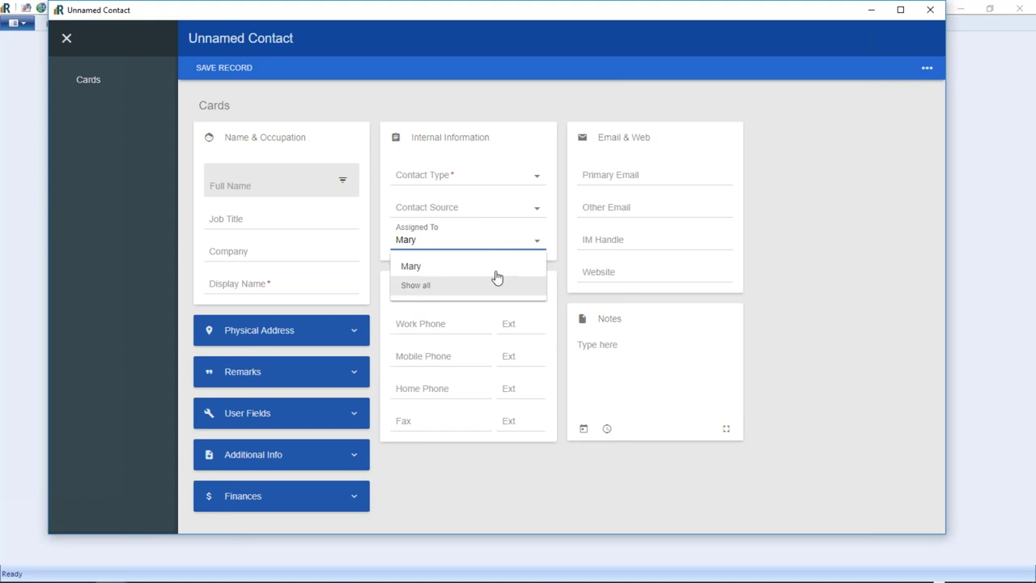
{"action": "left_click", "coordinate": [538, 210]}
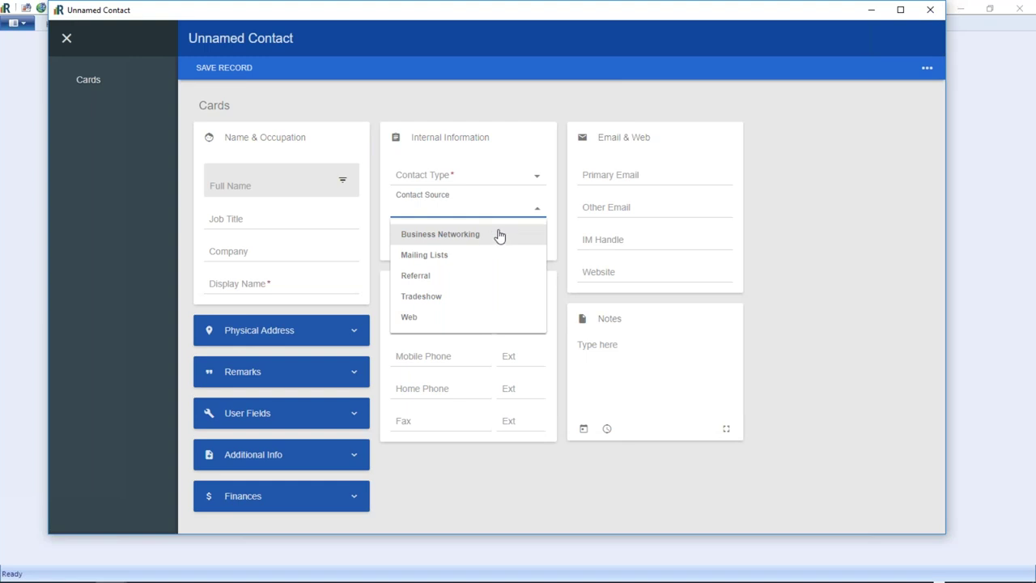
Set Contact Source to Referral-FromClient from the Referral group, then bring up the Contact Type choices.
{"action": "left_click", "coordinate": [425, 277]}
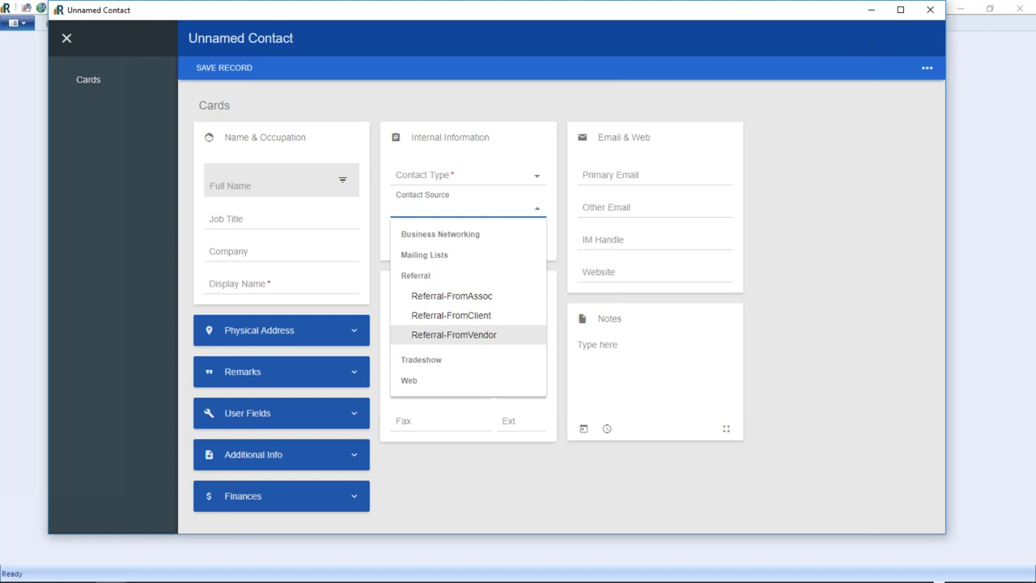
{"action": "left_click", "coordinate": [474, 315]}
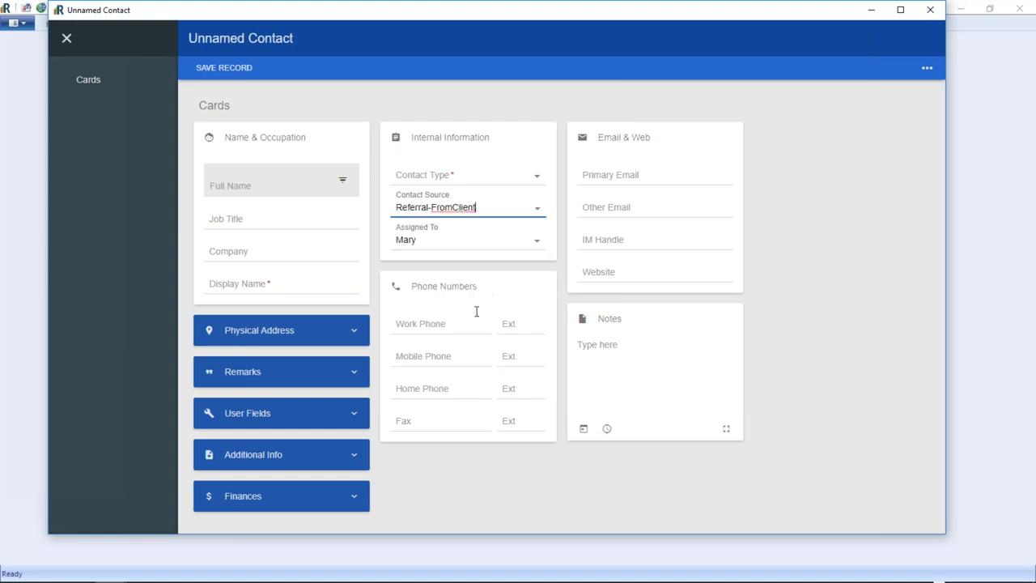
{"action": "left_click", "coordinate": [539, 179]}
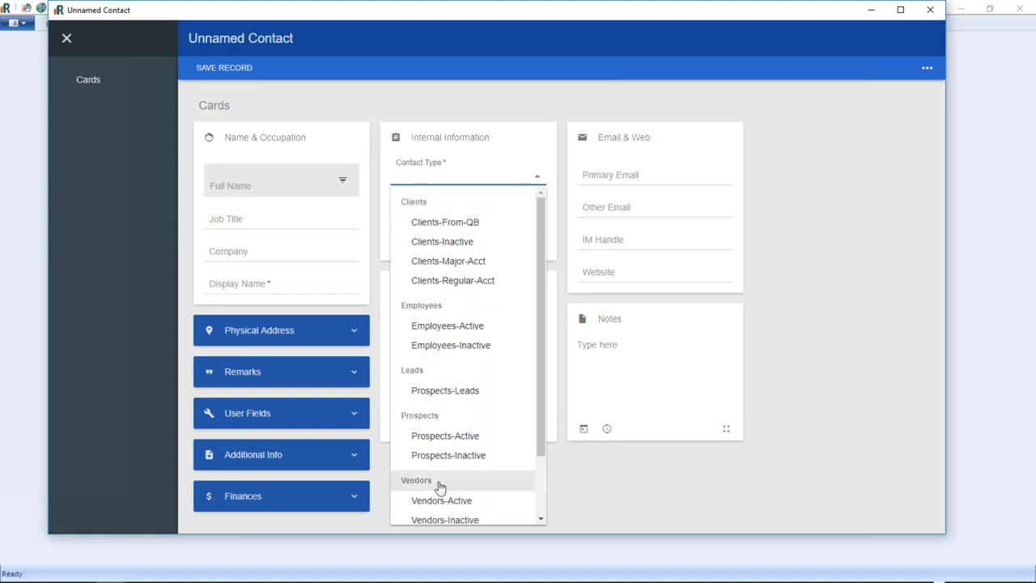
Collapse the Contact Type groups without choosing a type, then collapse the Internal Information card.
{"action": "left_click", "coordinate": [419, 310]}
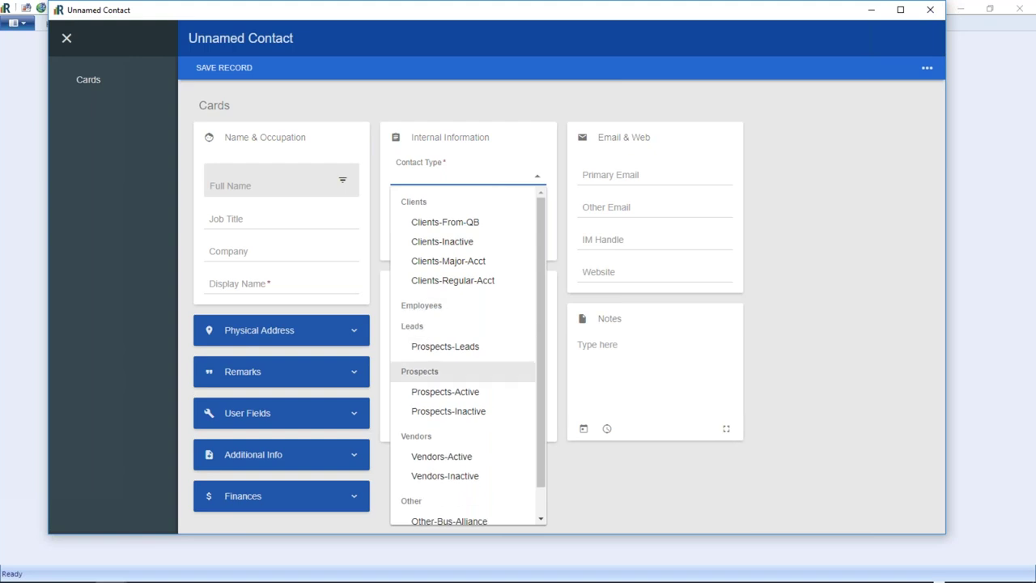
{"action": "left_click", "coordinate": [423, 436]}
{"action": "left_click", "coordinate": [422, 458]}
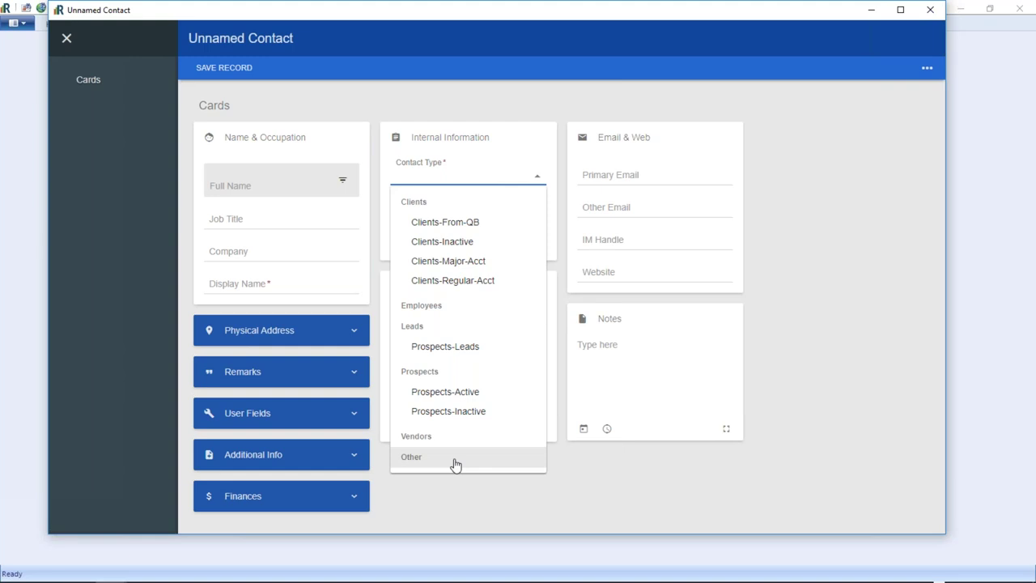
{"action": "left_click", "coordinate": [421, 372]}
{"action": "left_click", "coordinate": [424, 327]}
{"action": "left_click", "coordinate": [422, 304]}
{"action": "left_click", "coordinate": [416, 202]}
{"action": "left_click", "coordinate": [427, 226]}
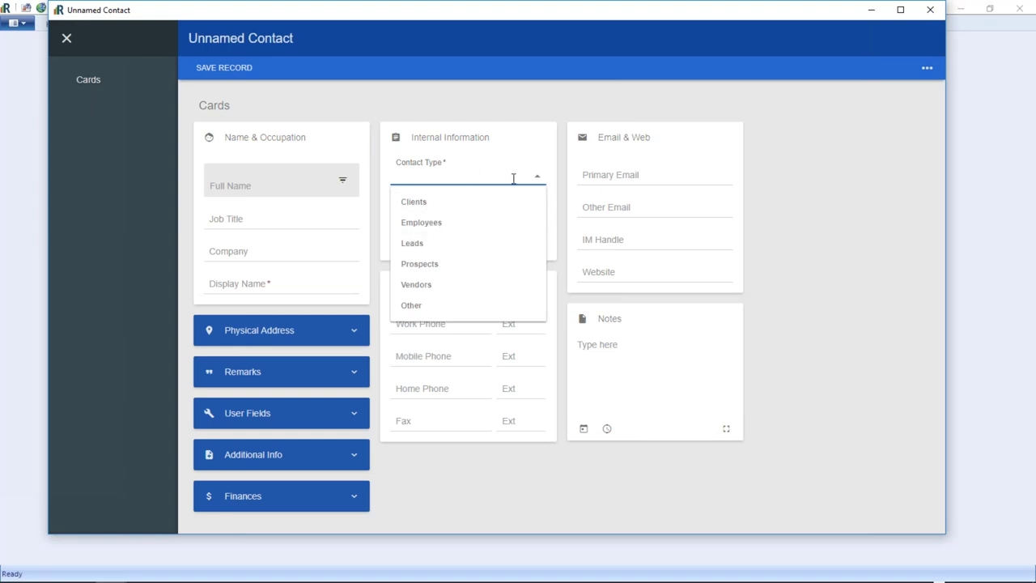
{"action": "left_click", "coordinate": [505, 150]}
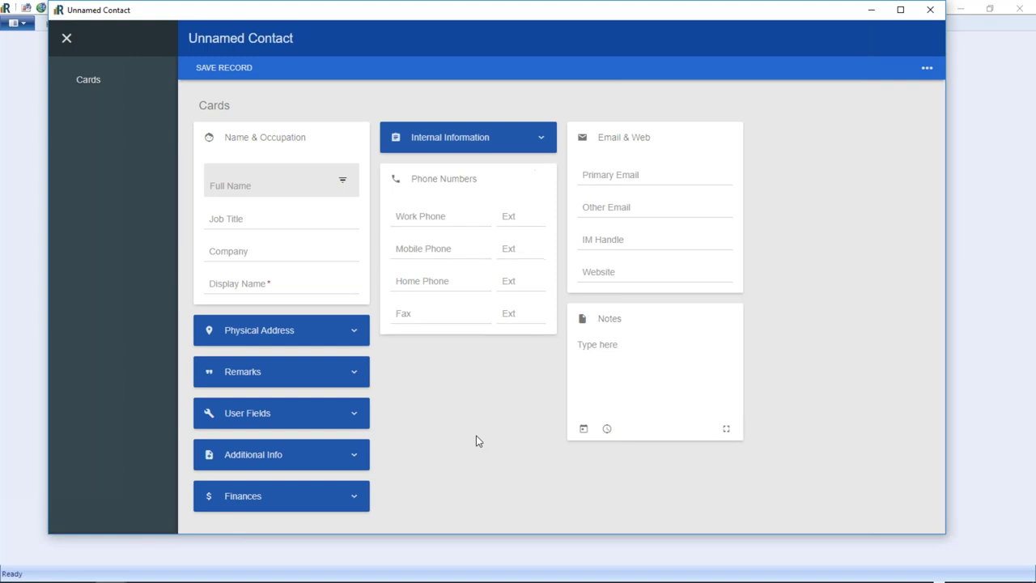
Choose East Coast as the Territory in the Additional Info section.
{"action": "left_click", "coordinate": [264, 423]}
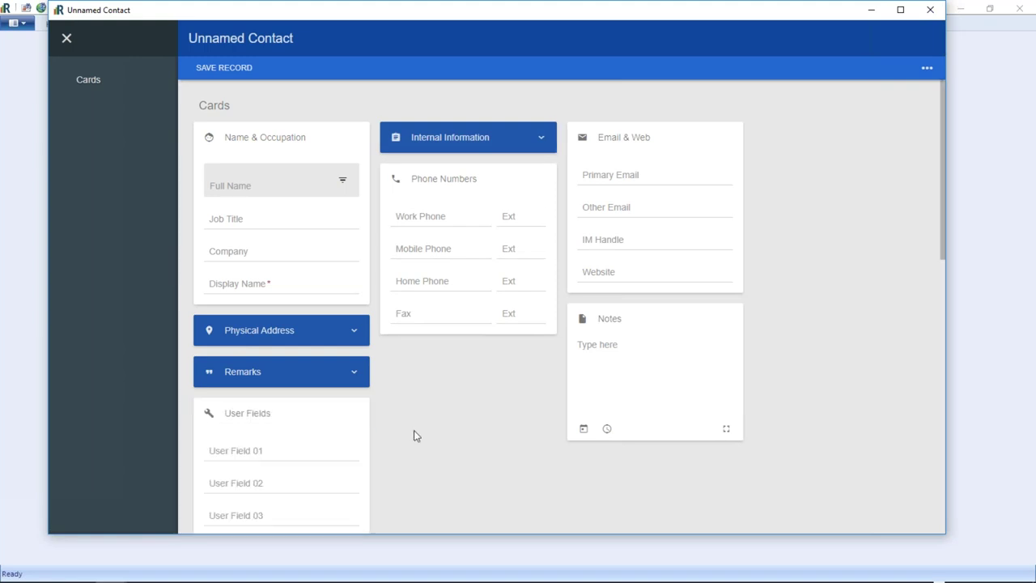
{"action": "left_click", "coordinate": [264, 413]}
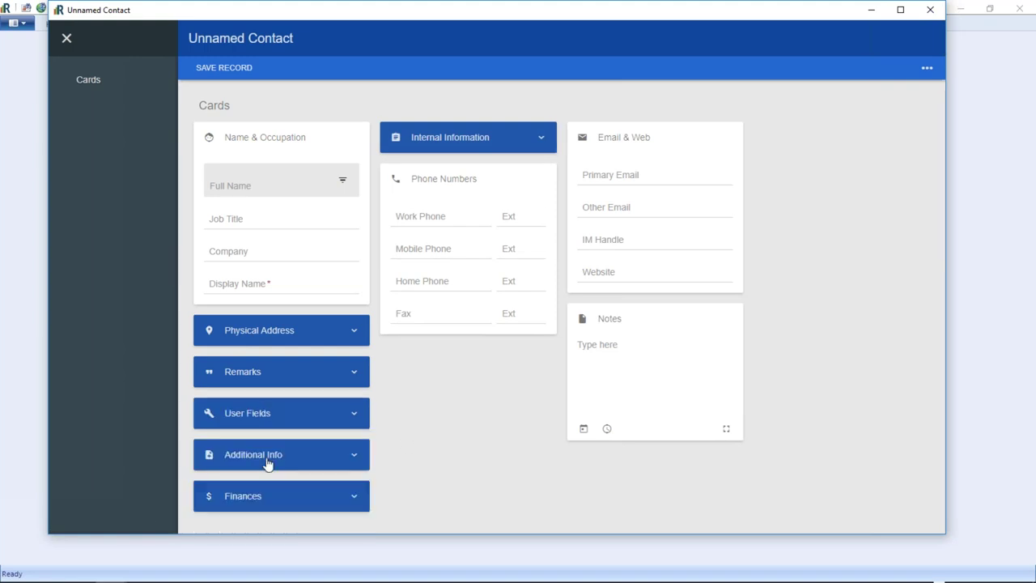
{"action": "left_click", "coordinate": [258, 467]}
{"action": "scroll", "coordinate": [319, 501], "scroll_direction": "down", "scroll_amount": 2}
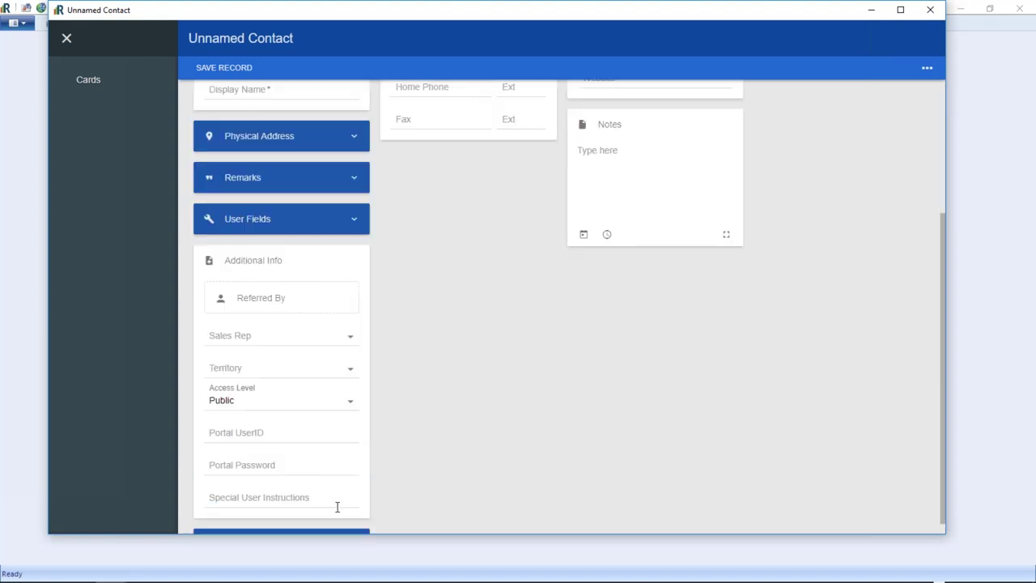
{"action": "left_click", "coordinate": [352, 374]}
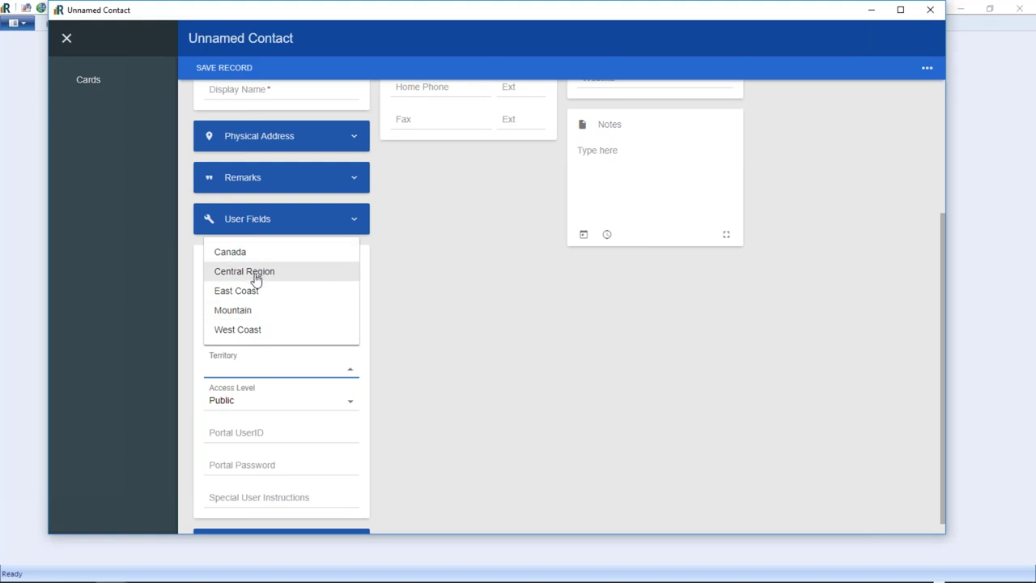
{"action": "left_click", "coordinate": [256, 301]}
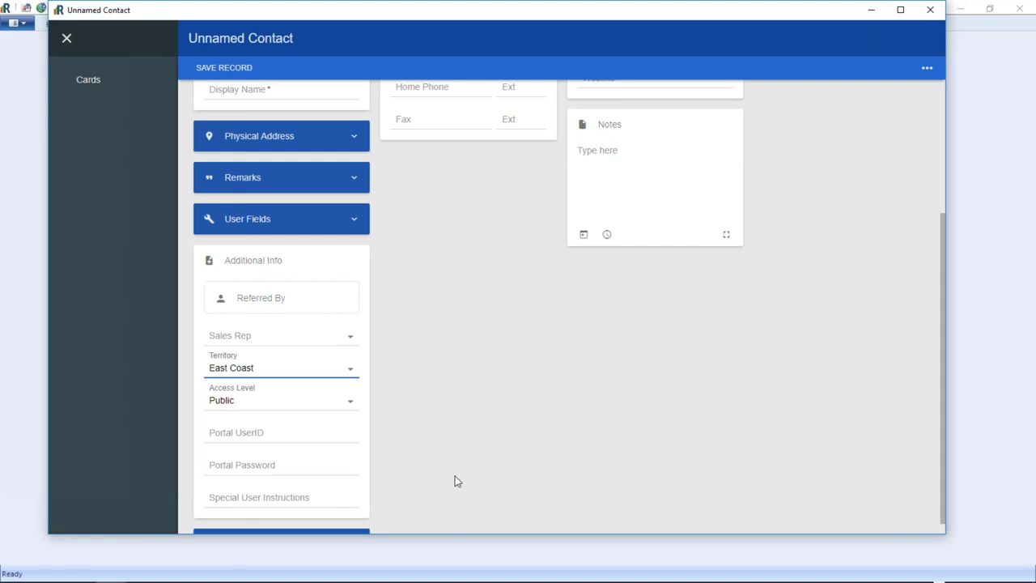
Close the contact form and discard its unsaved changes.
{"action": "left_click", "coordinate": [929, 10]}
{"action": "left_click", "coordinate": [550, 253]}
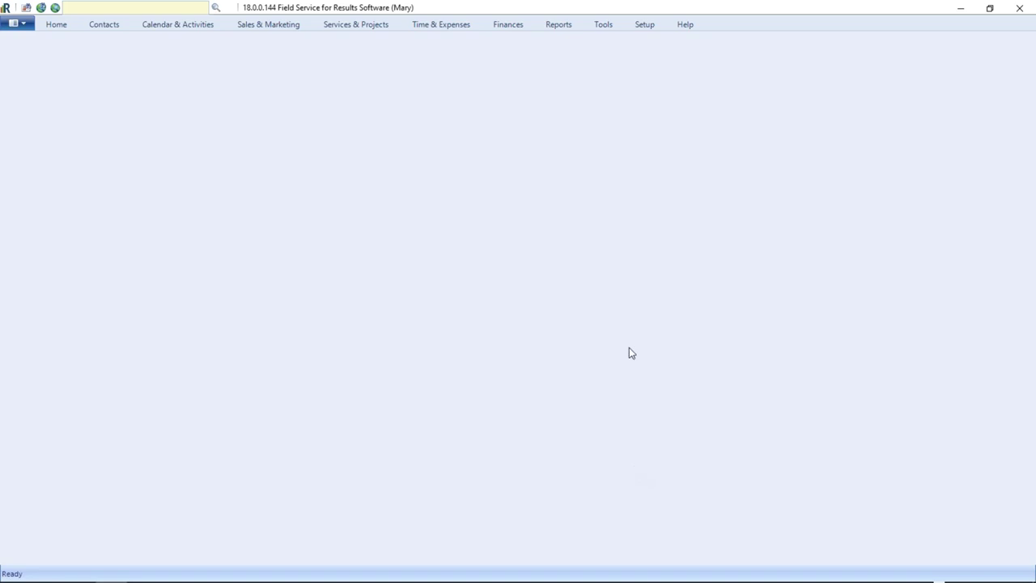
Start another new contact from the Contacts list, expand Physical Address, and widen the window.
{"action": "left_click", "coordinate": [110, 28]}
{"action": "left_click", "coordinate": [23, 50]}
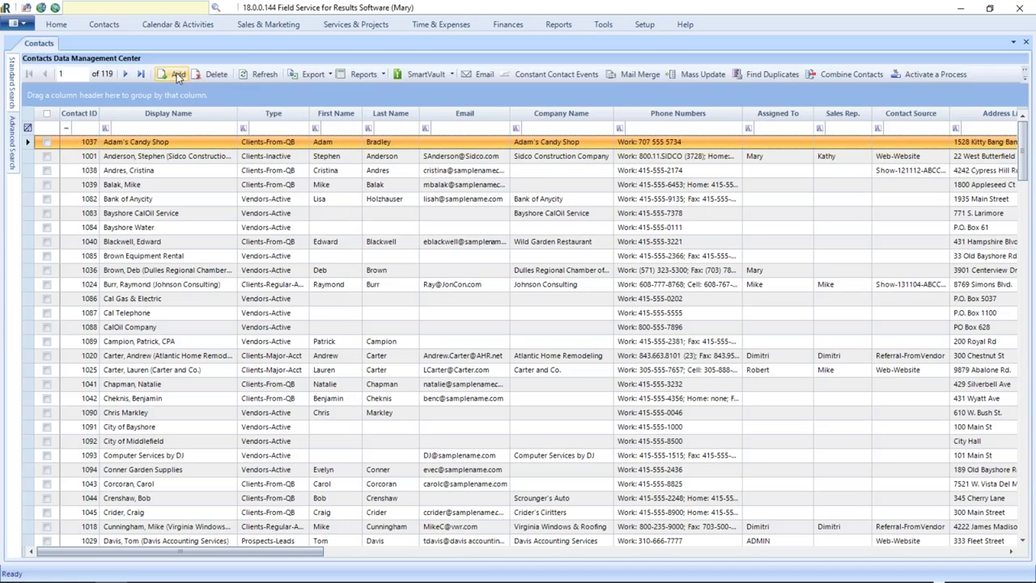
{"action": "left_click", "coordinate": [176, 74]}
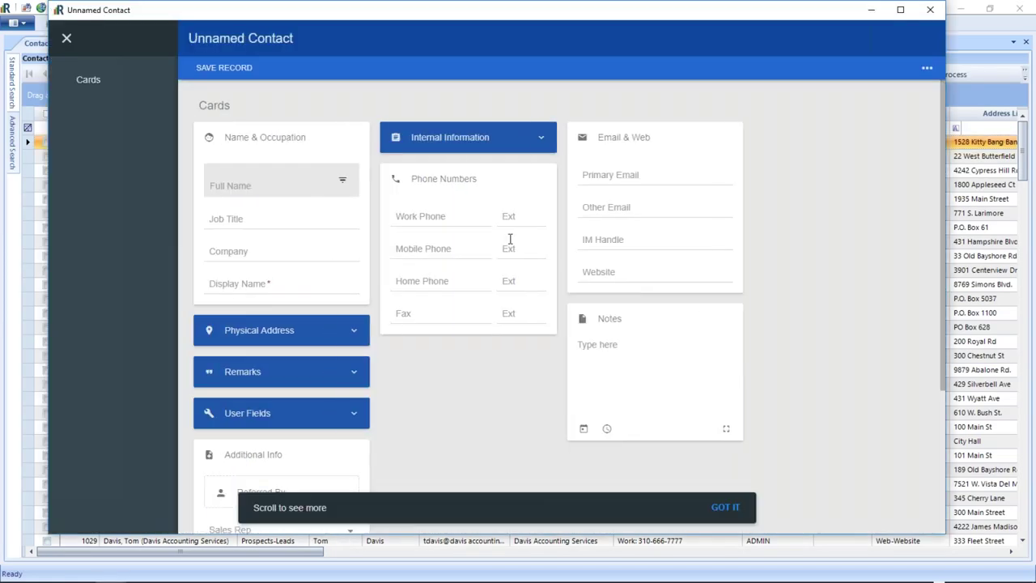
{"action": "left_click", "coordinate": [315, 334]}
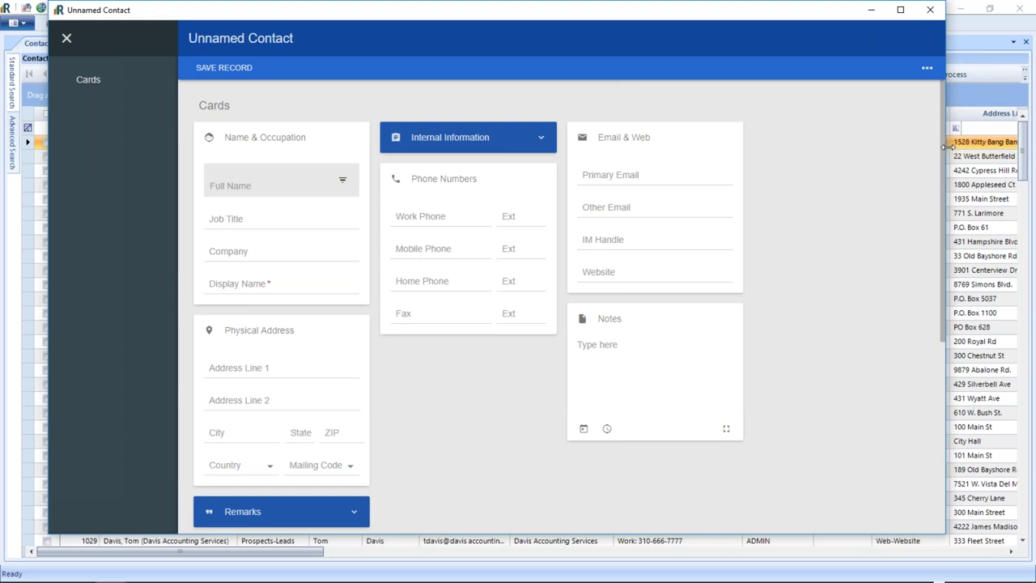
{"action": "left_click_drag", "start_coordinate": [943, 146], "coordinate": [1017, 148]}
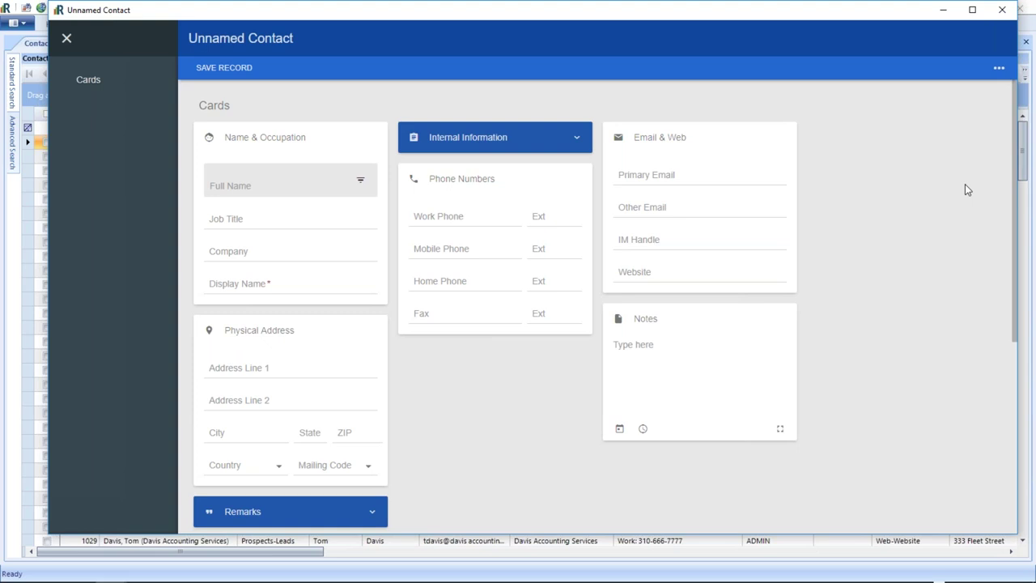
Expand Internal Information and check the staff list, keeping Mary as assignee.
{"action": "left_click", "coordinate": [588, 138]}
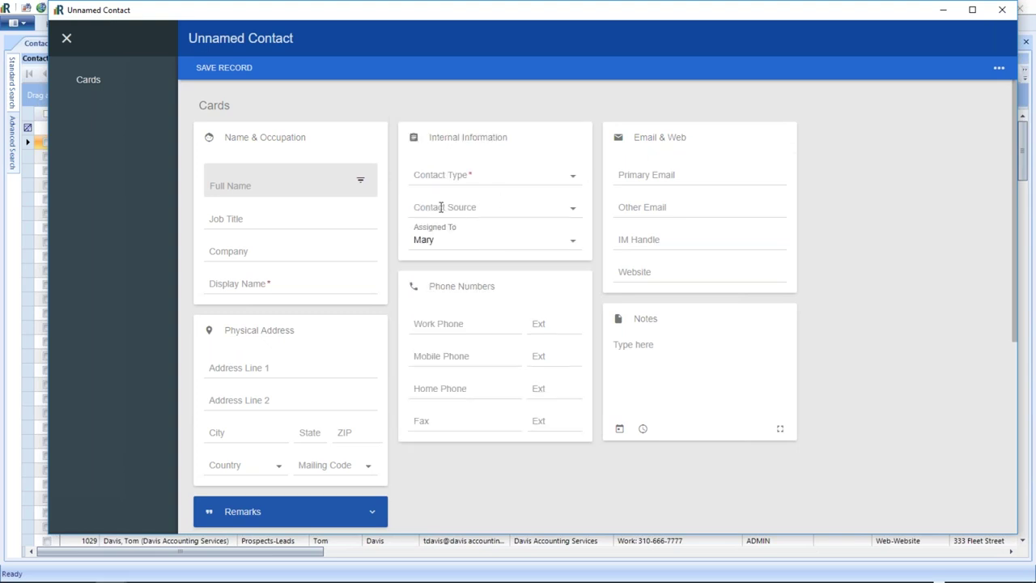
{"action": "left_click", "coordinate": [573, 243]}
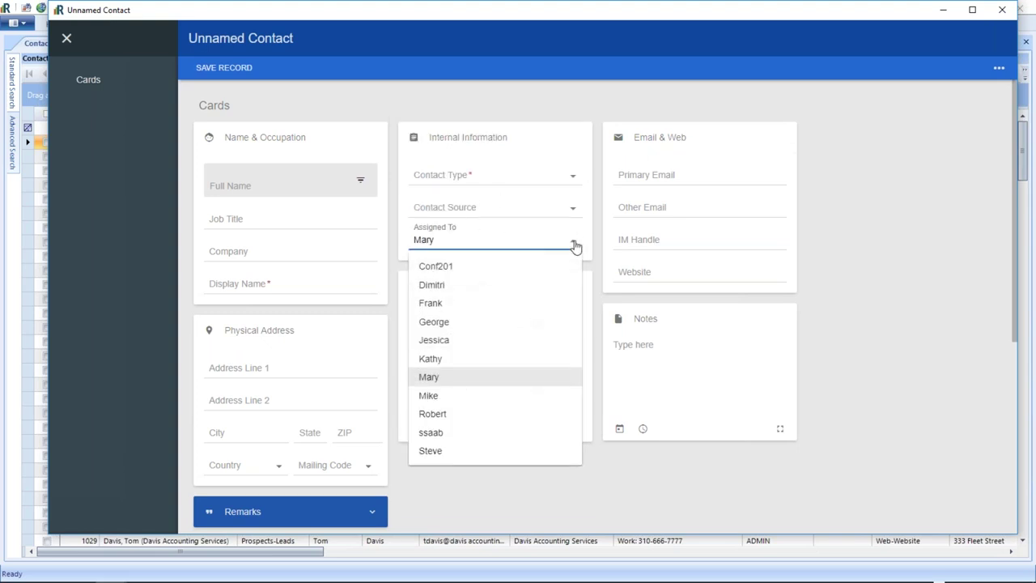
{"action": "left_click", "coordinate": [574, 245]}
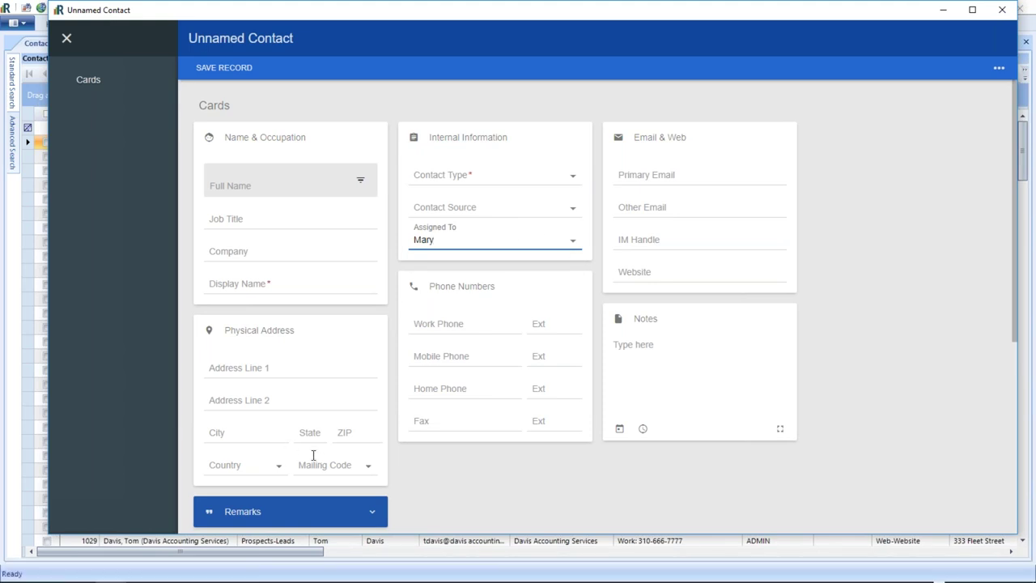
Enter VA as the State in the contact's address.
{"action": "left_click", "coordinate": [232, 434]}
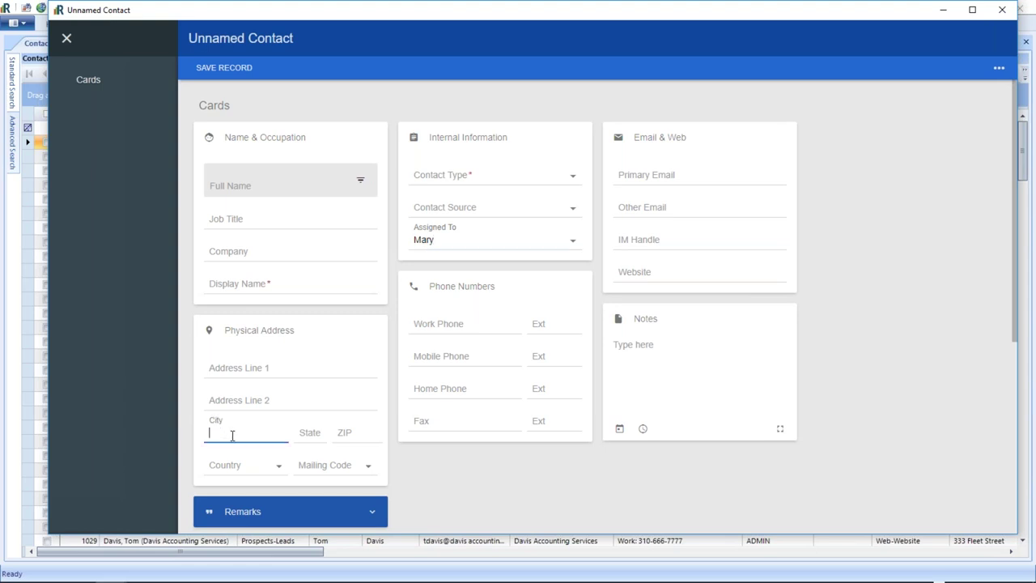
{"action": "key", "text": "Tab"}
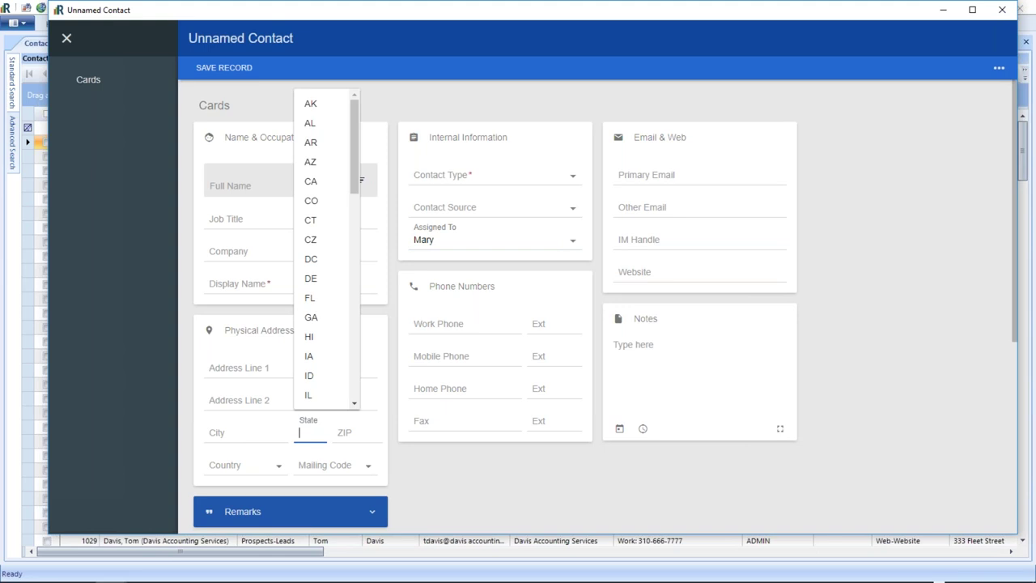
{"action": "type", "text": "V"}
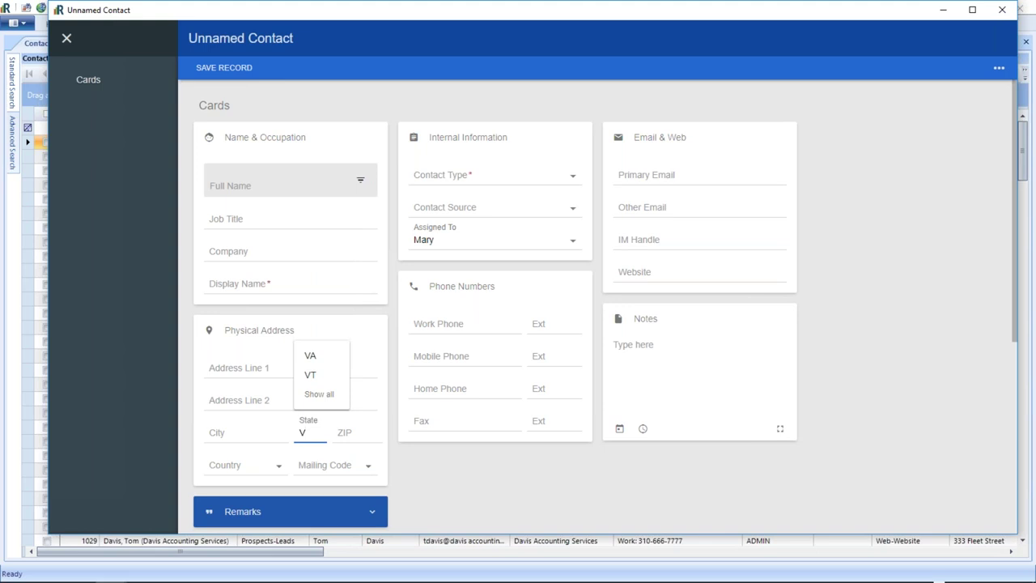
{"action": "type", "text": "A"}
{"action": "key", "text": "Tab"}
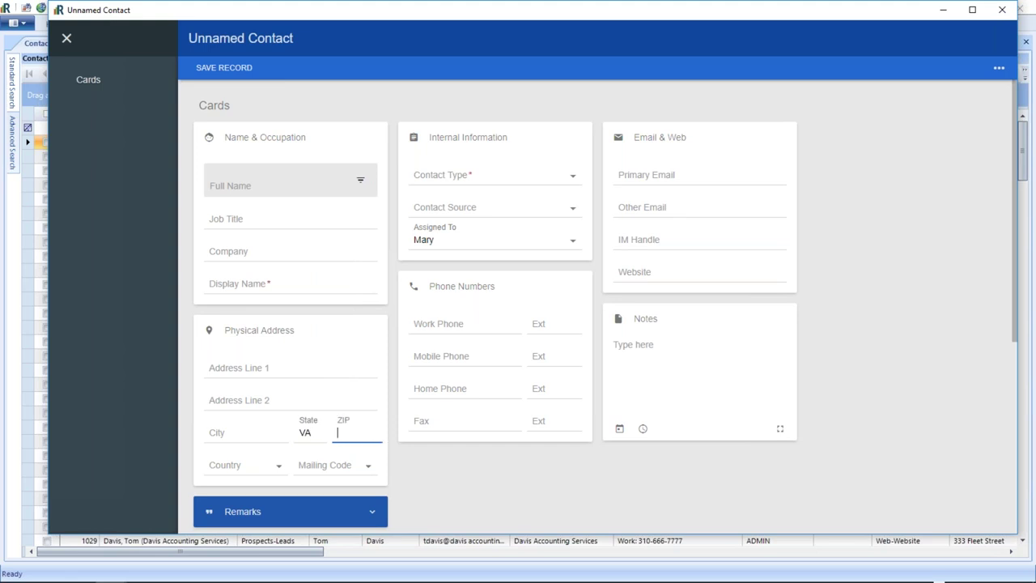
{"action": "key", "text": "shift+Tab"}
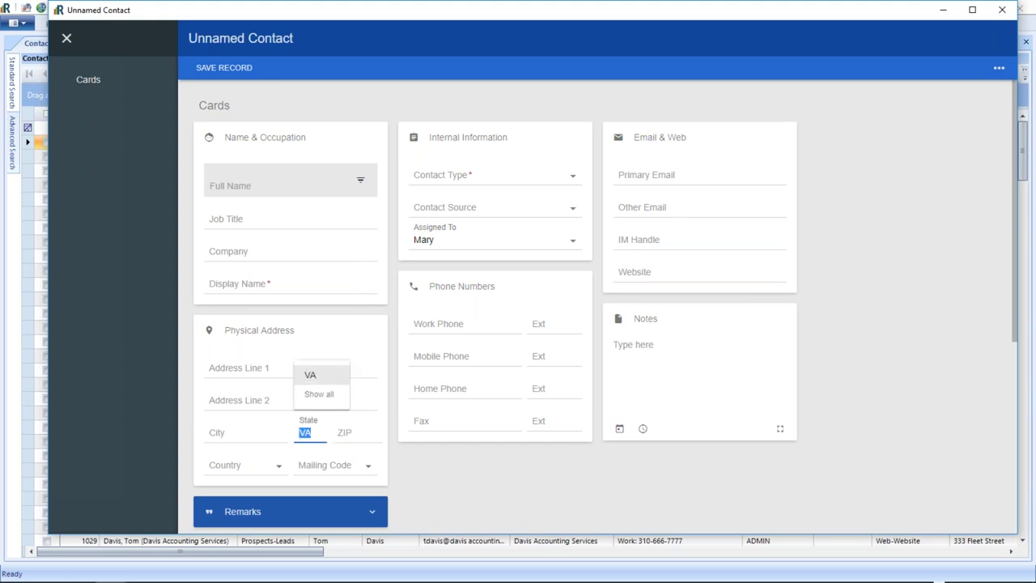
{"action": "left_click", "coordinate": [315, 435]}
{"action": "key", "text": "BackSpace"}
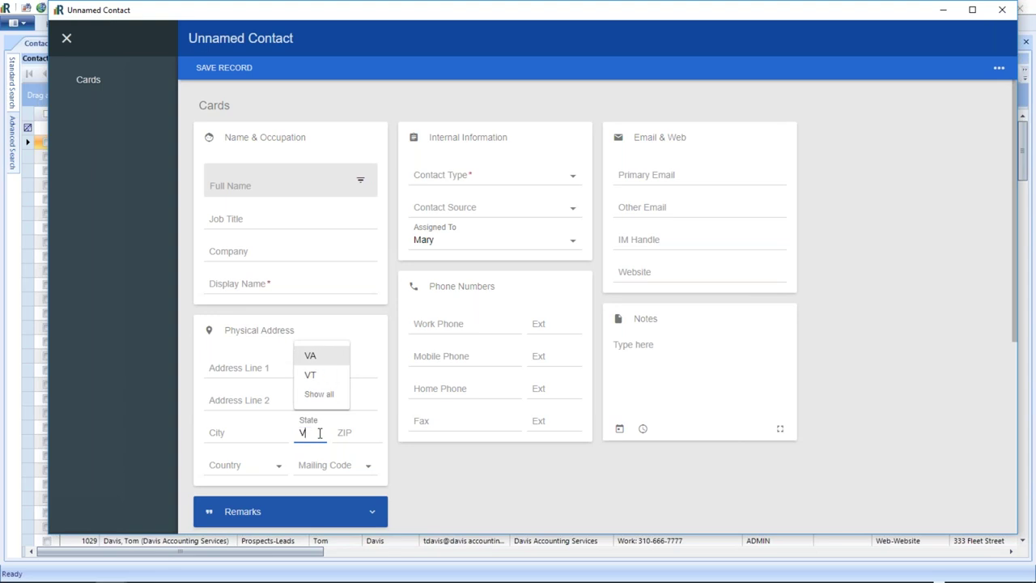
{"action": "key", "text": "BackSpace"}
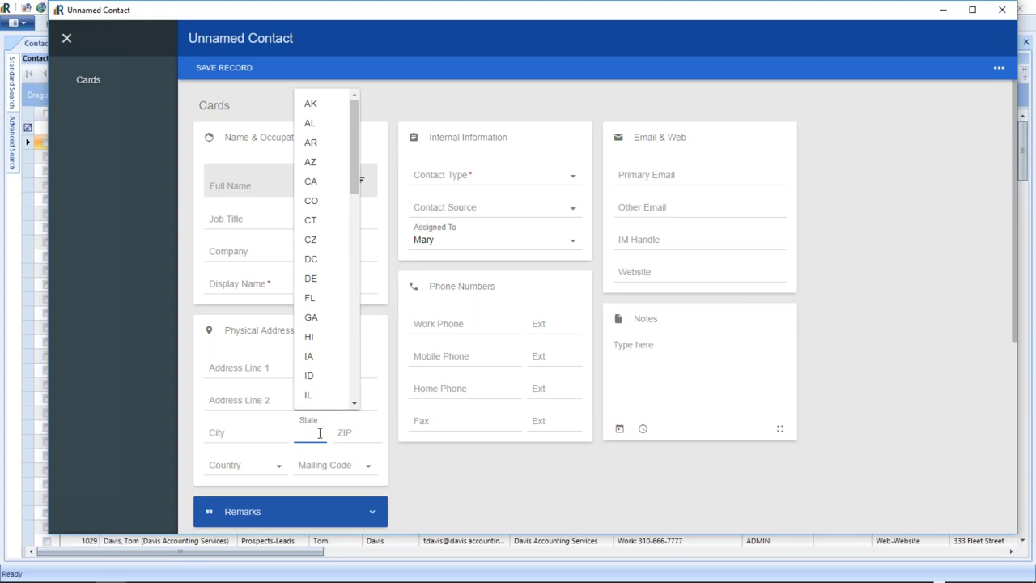
{"action": "type", "text": "VA"}
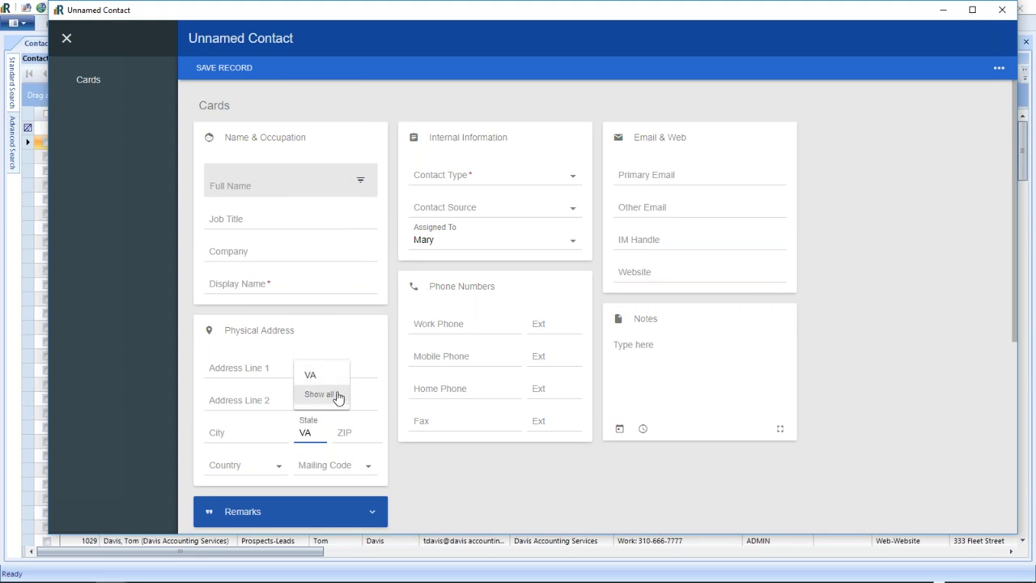
Pick NY from the full state list, then close the form discarding changes.
{"action": "left_click", "coordinate": [334, 396]}
{"action": "scroll", "coordinate": [324, 308], "scroll_direction": "down", "scroll_amount": 10}
{"action": "right_click", "coordinate": [314, 216]}
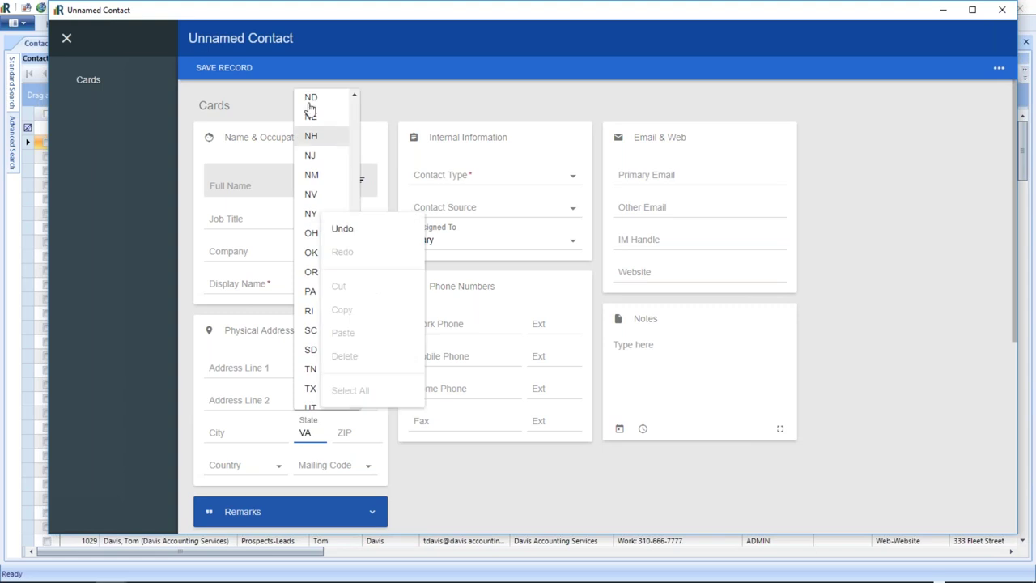
{"action": "left_click", "coordinate": [312, 215]}
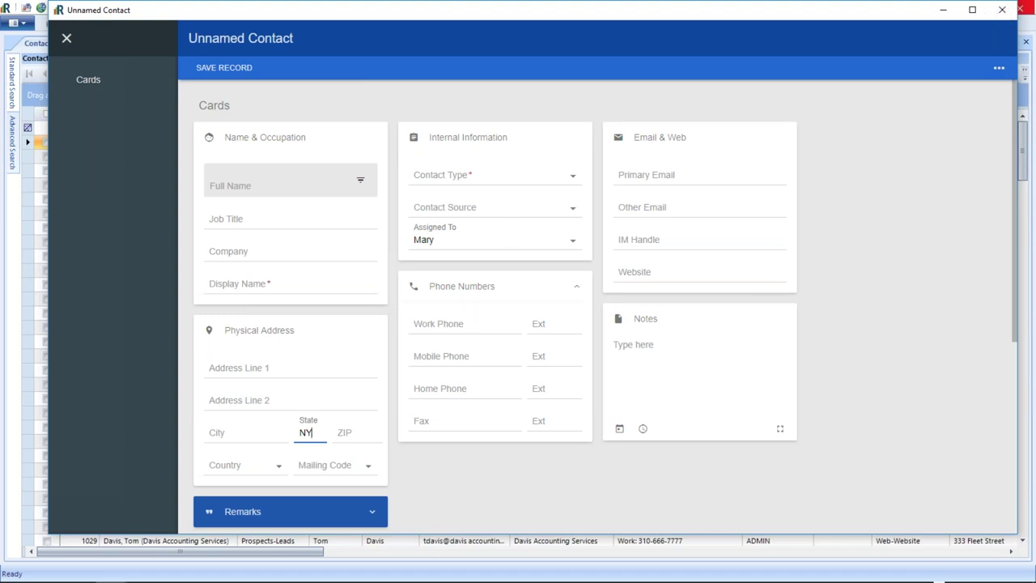
{"action": "left_click", "coordinate": [1004, 13]}
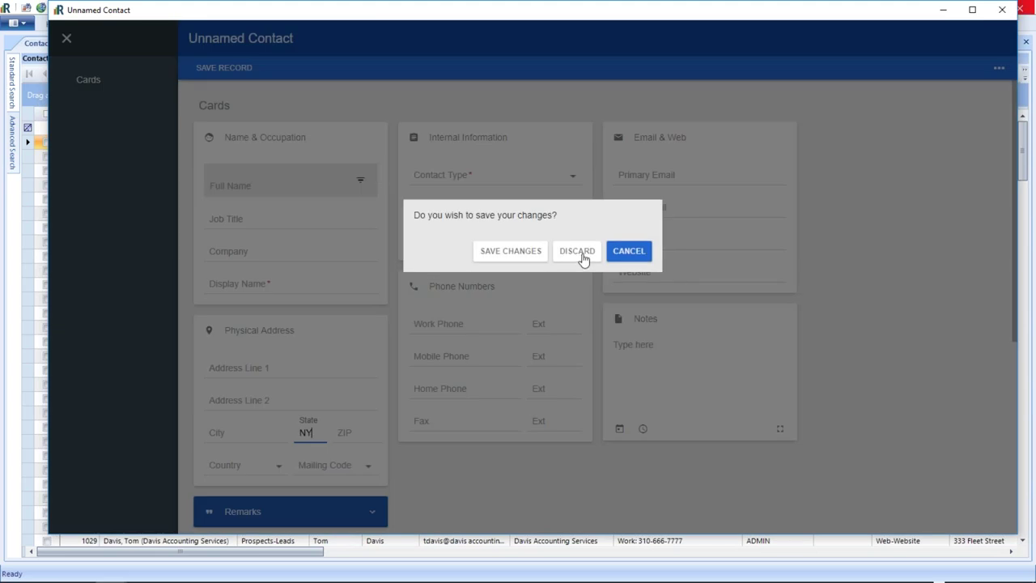
{"action": "left_click", "coordinate": [576, 251]}
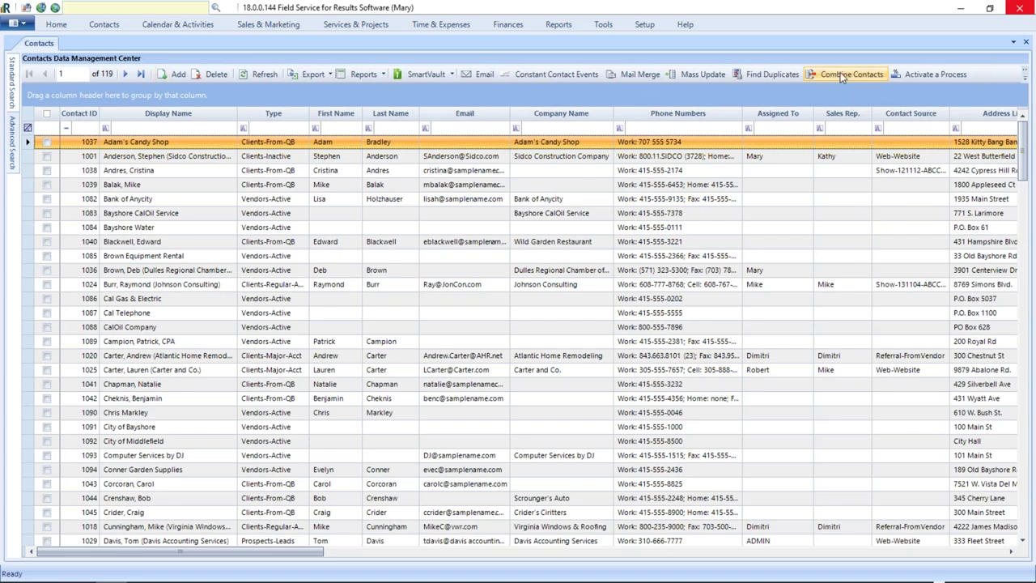
Review the Contacts and Sales & Marketing lookup lists in Setup, ending on the Contacts lookups.
{"action": "left_click", "coordinate": [653, 25]}
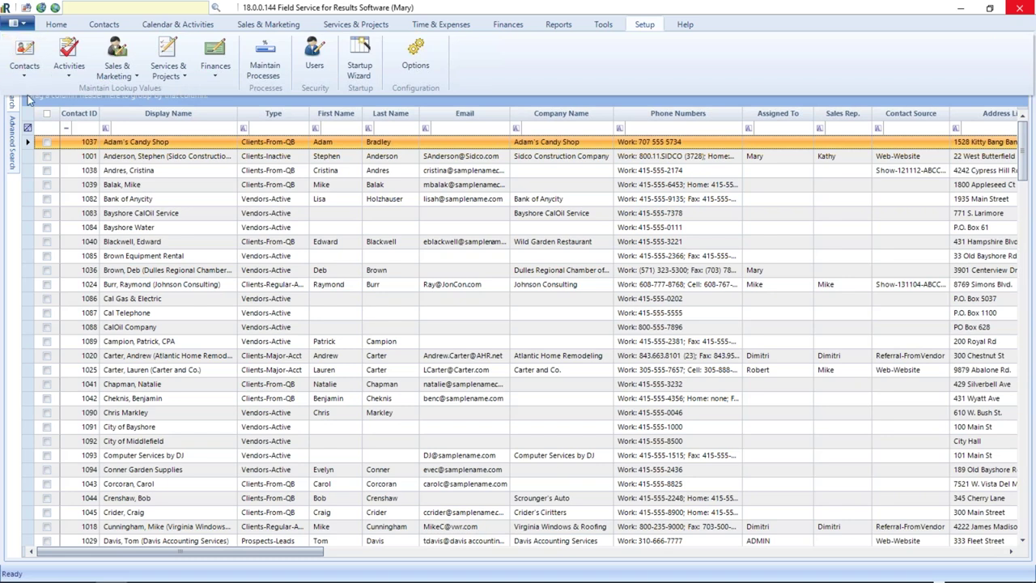
{"action": "left_click", "coordinate": [29, 54]}
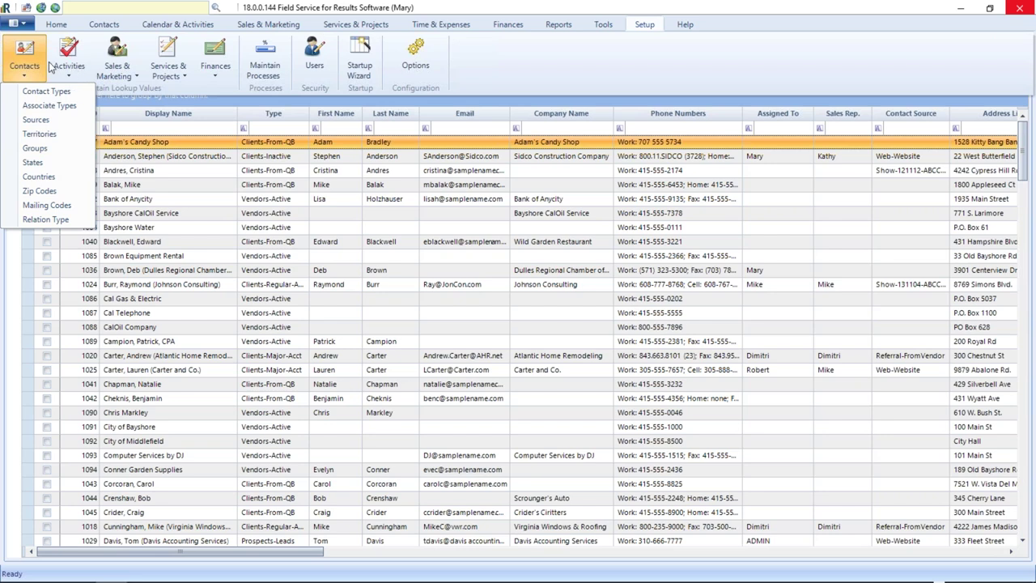
{"action": "left_click", "coordinate": [119, 50]}
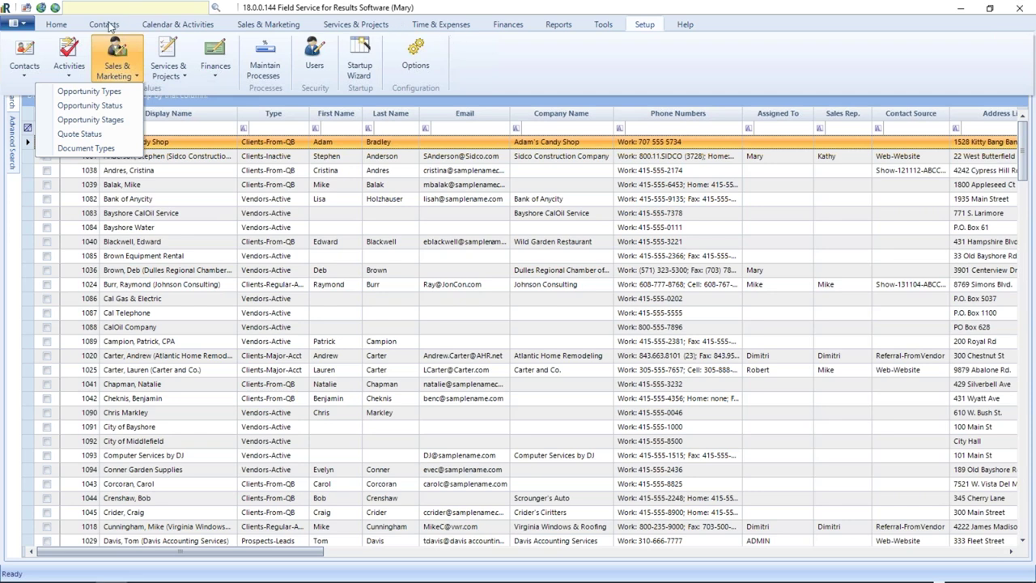
{"action": "left_click", "coordinate": [108, 25]}
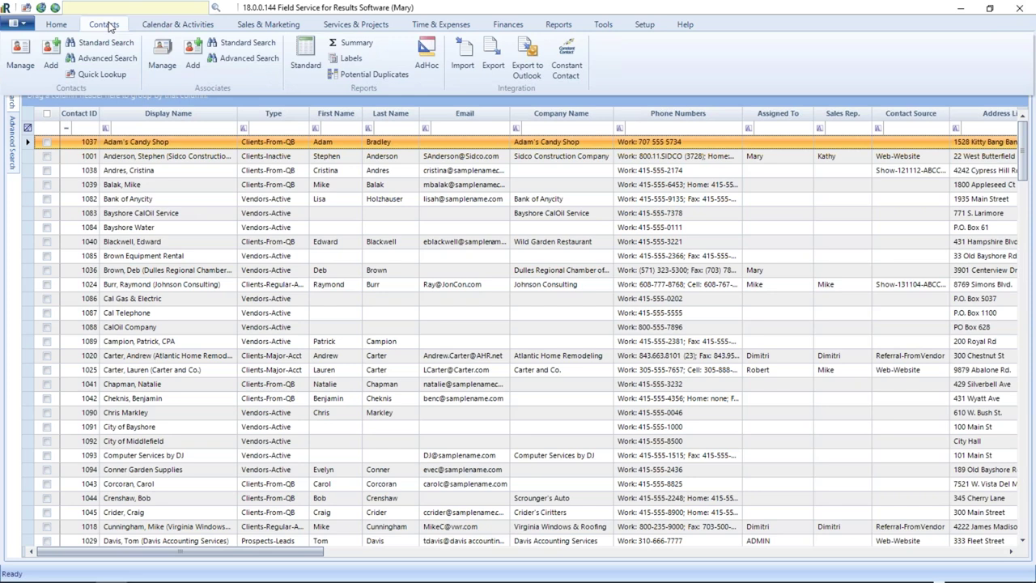
{"action": "left_click", "coordinate": [642, 28]}
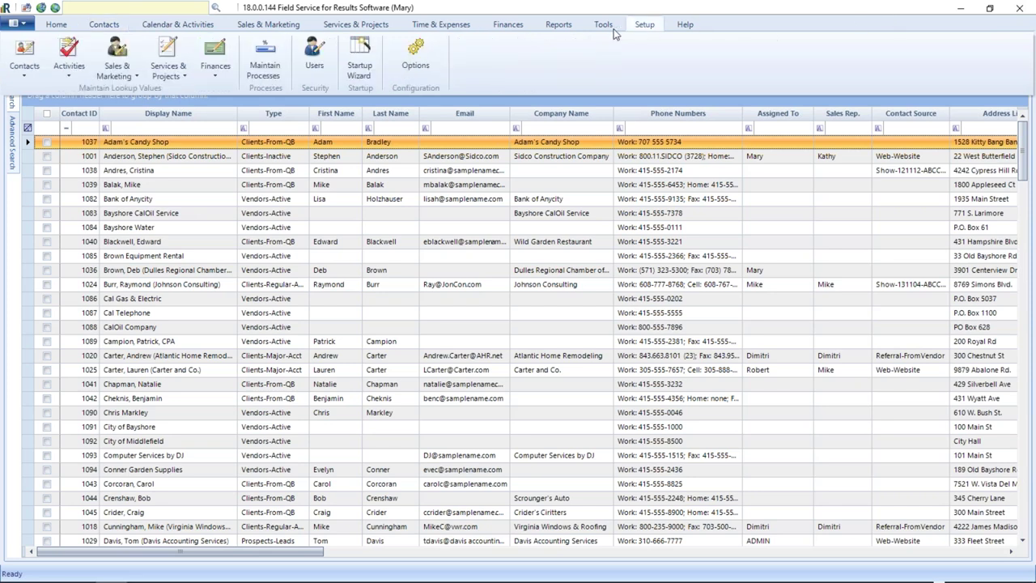
{"action": "left_click", "coordinate": [24, 63]}
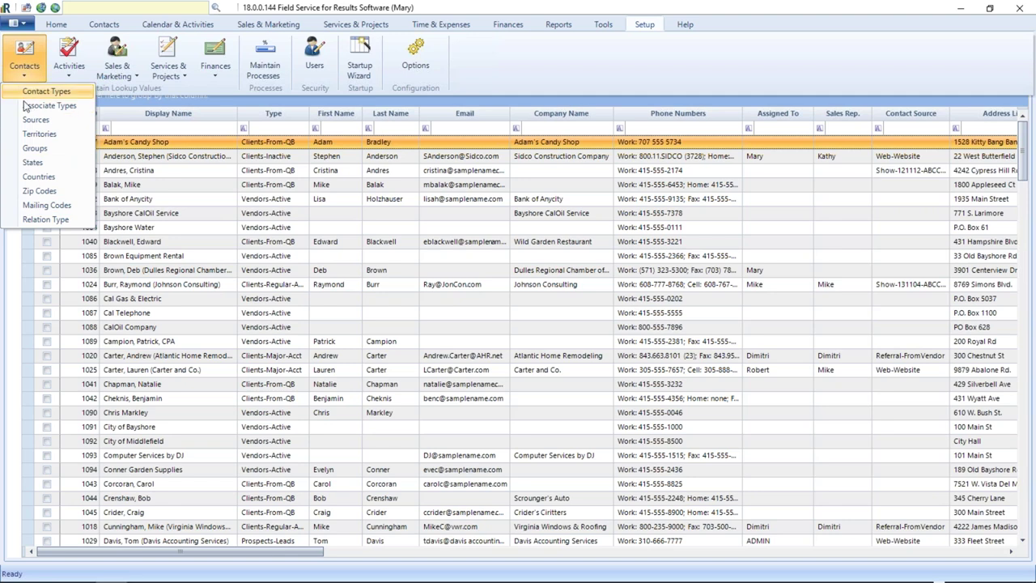
Browse the Activities and Sales & Marketing lookup lists, glancing at the Sales & Marketing features.
{"action": "left_click", "coordinate": [71, 57]}
{"action": "left_click", "coordinate": [117, 61]}
{"action": "left_click", "coordinate": [293, 25]}
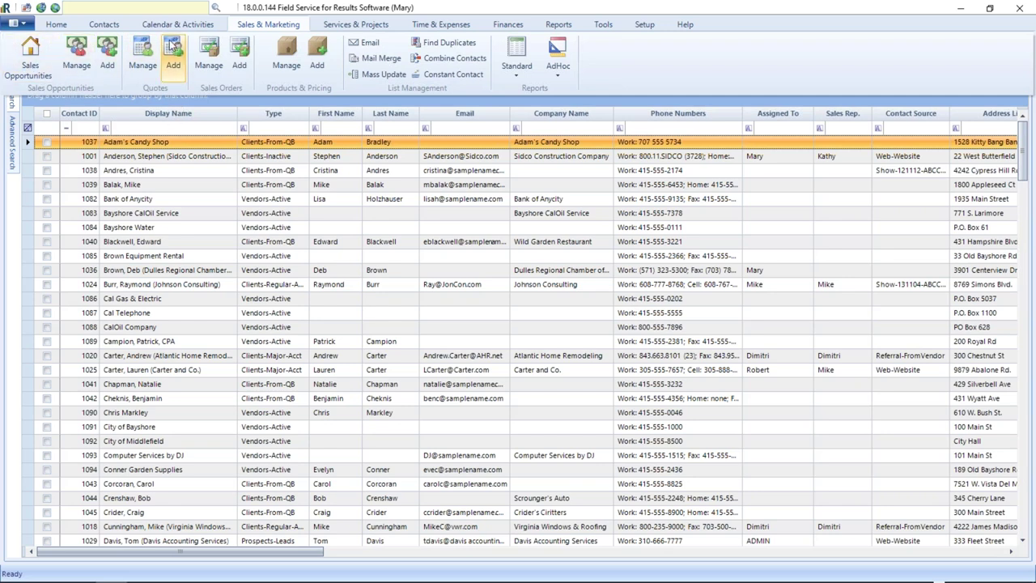
{"action": "left_click", "coordinate": [638, 29]}
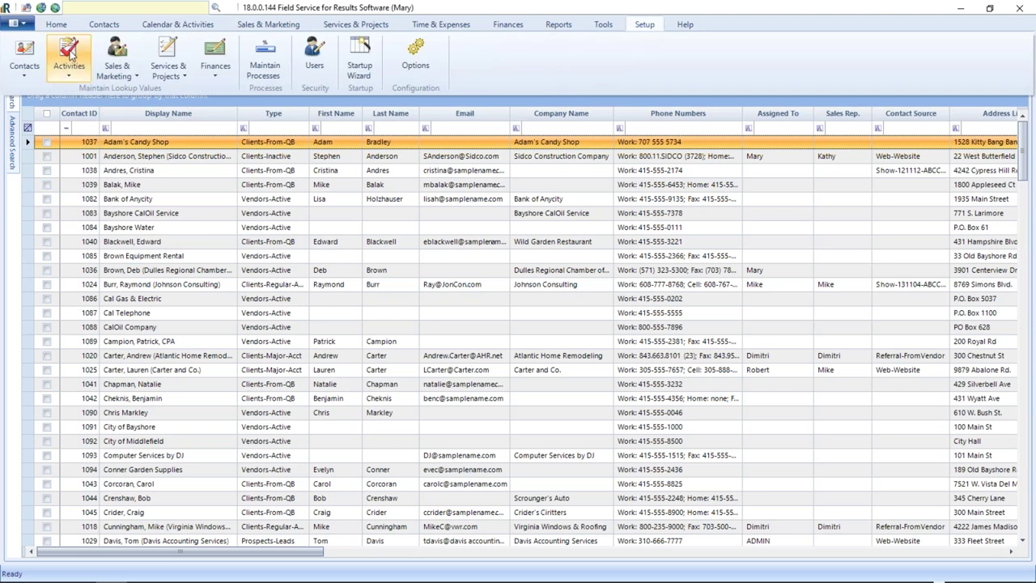
Browse the Sales & Marketing, Projects, Finances and Contacts lookup lists, then dismiss the Setup options.
{"action": "left_click", "coordinate": [110, 51]}
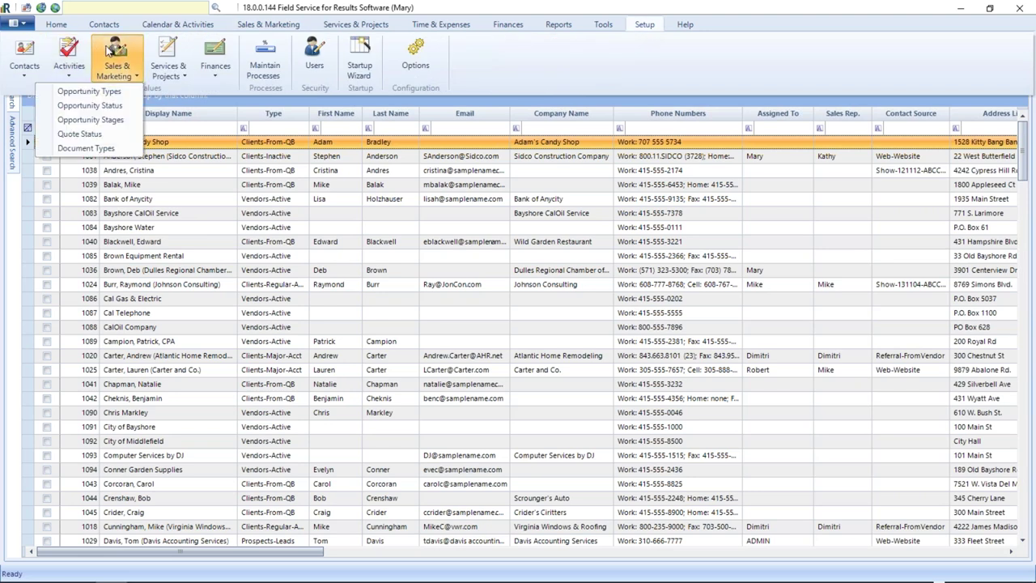
{"action": "left_click", "coordinate": [177, 62]}
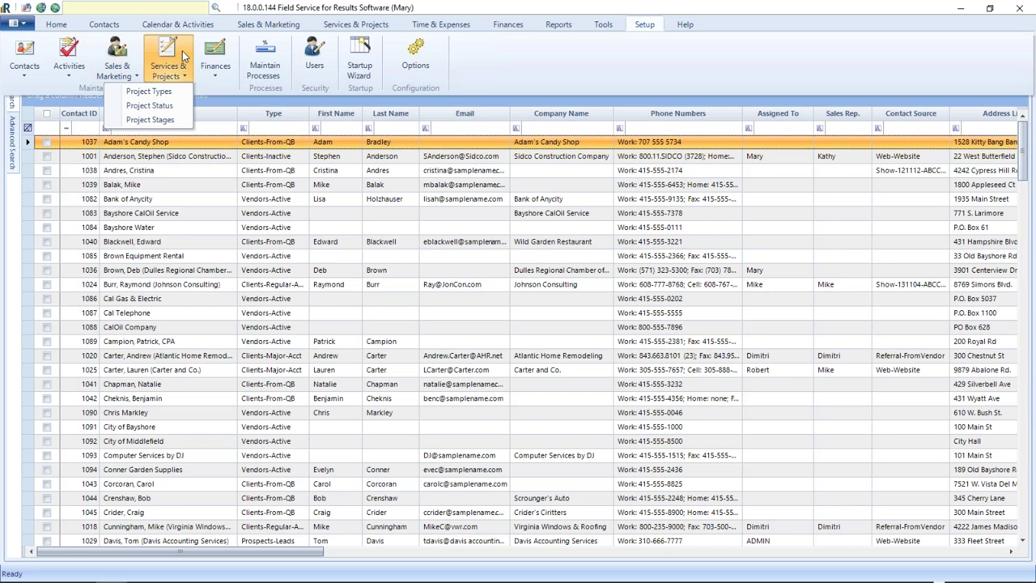
{"action": "left_click", "coordinate": [225, 74]}
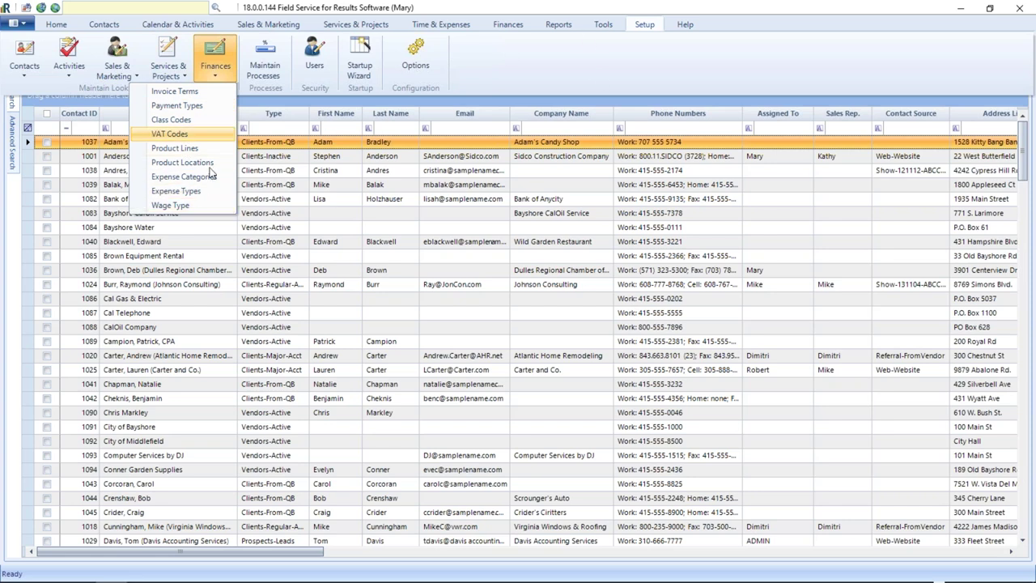
{"action": "left_click", "coordinate": [510, 26]}
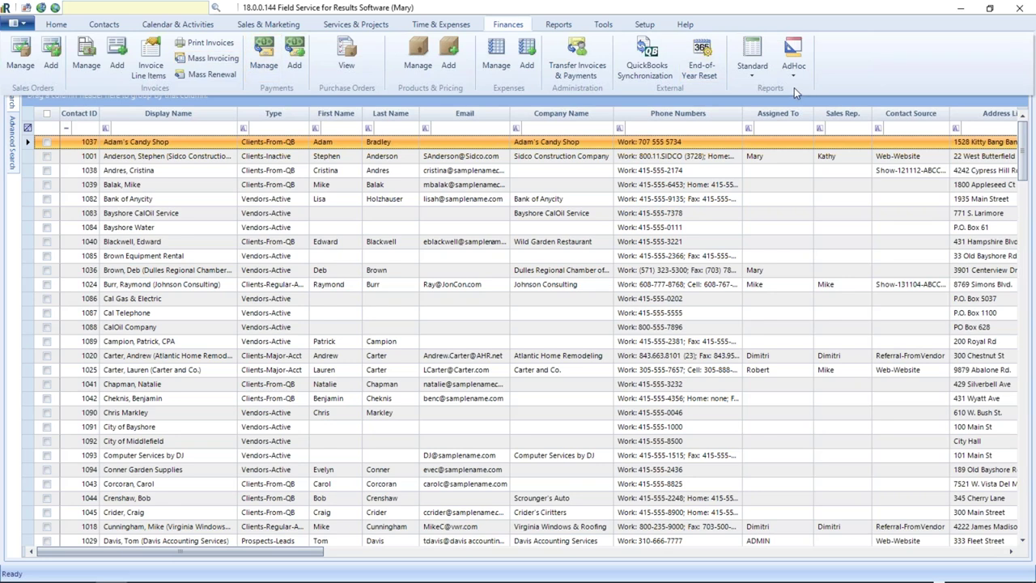
{"action": "left_click", "coordinate": [652, 30]}
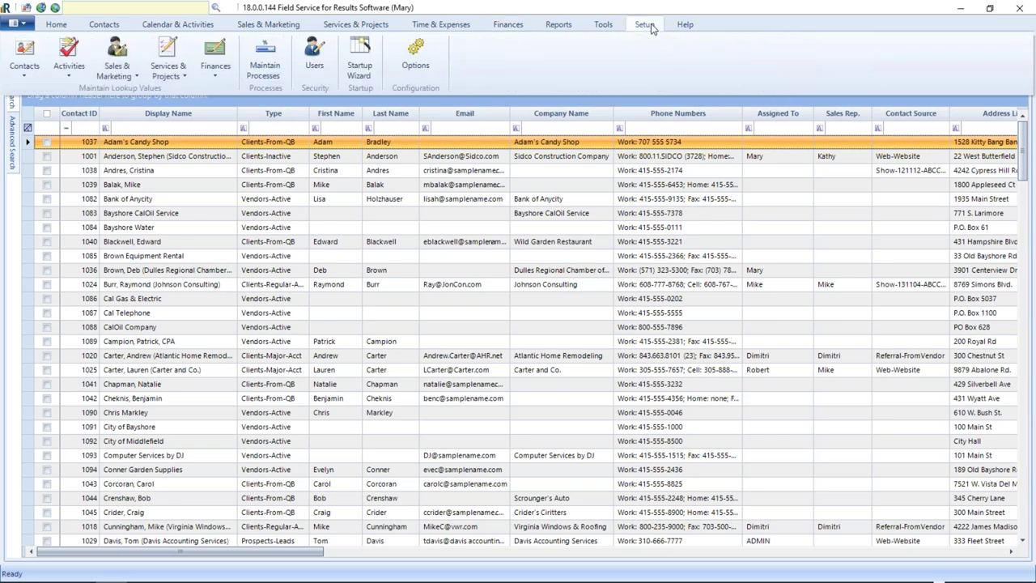
{"action": "left_click", "coordinate": [32, 66]}
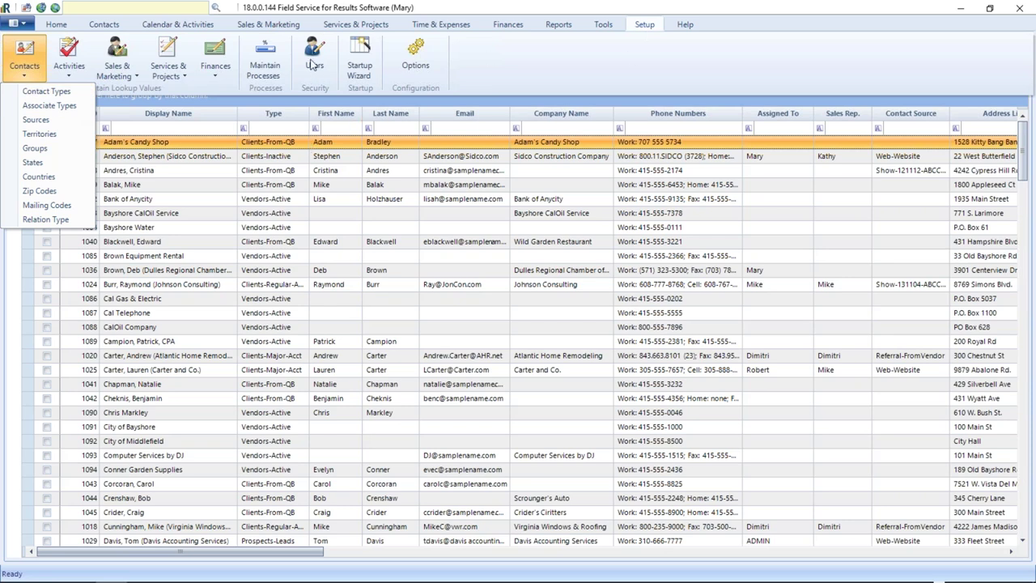
{"action": "key", "text": "Escape"}
{"action": "key", "text": "Escape"}
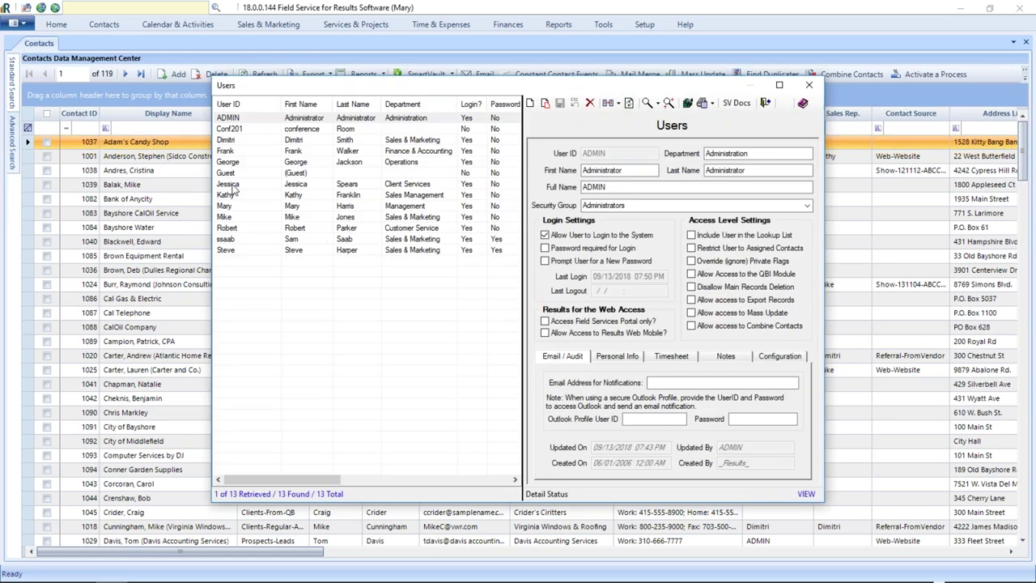
Inspect one user's details and security groups without changes, then close the Users window.
{"action": "left_click", "coordinate": [235, 184]}
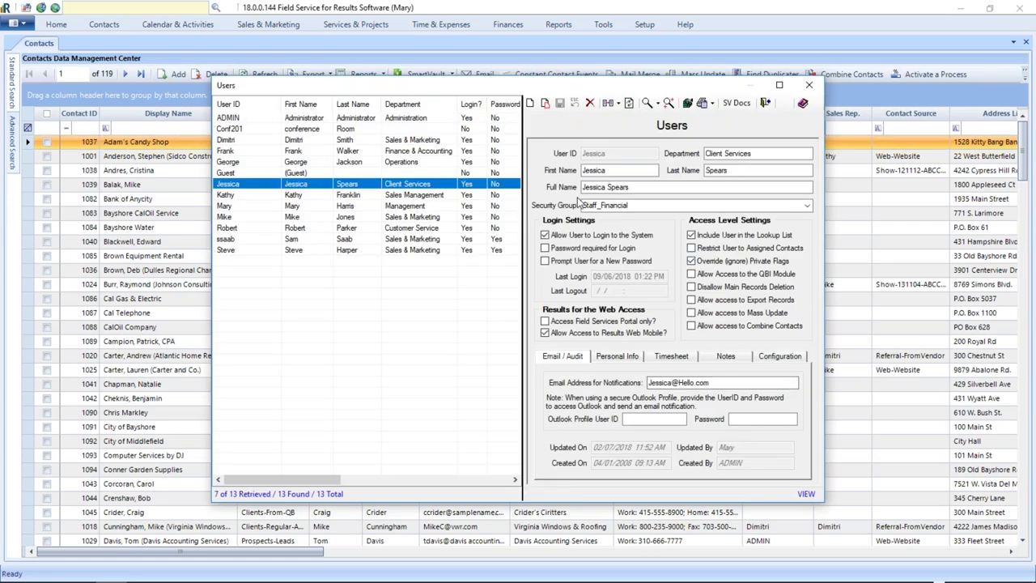
{"action": "left_click", "coordinate": [808, 207]}
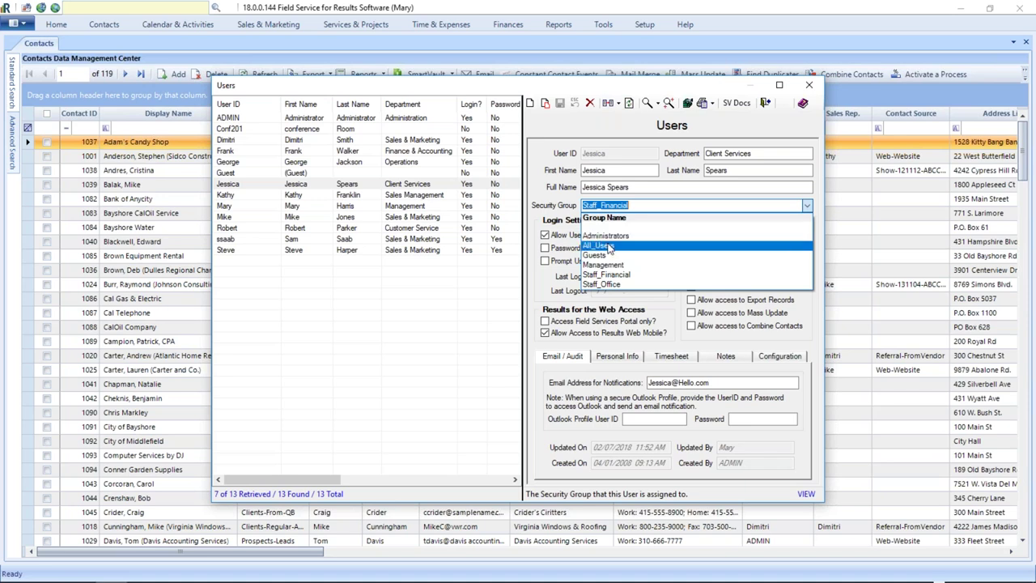
{"action": "left_click", "coordinate": [807, 89]}
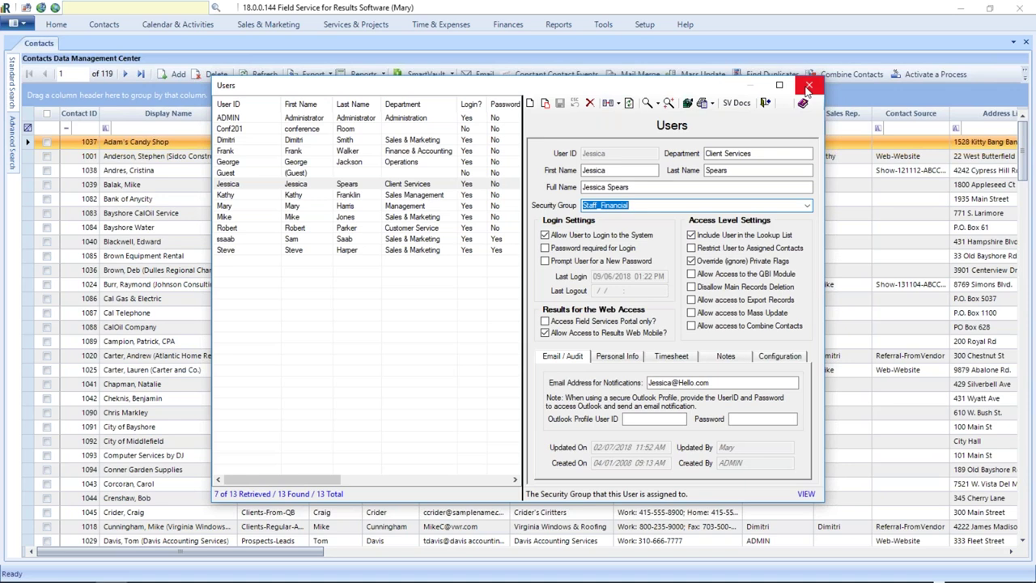
{"action": "left_click", "coordinate": [808, 87]}
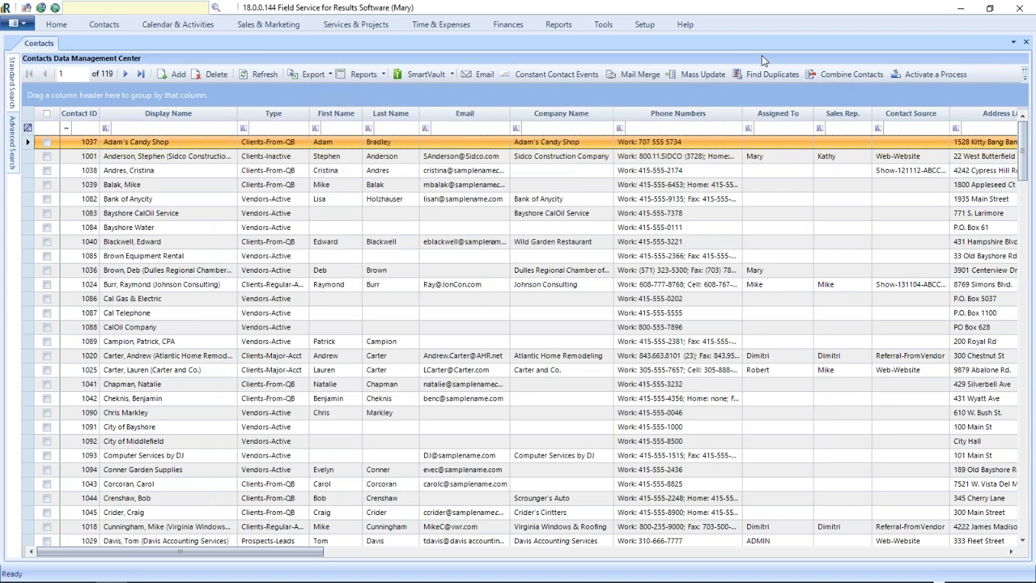
Open the Contacts Territories lookup list and make its window taller.
{"action": "left_click", "coordinate": [644, 24]}
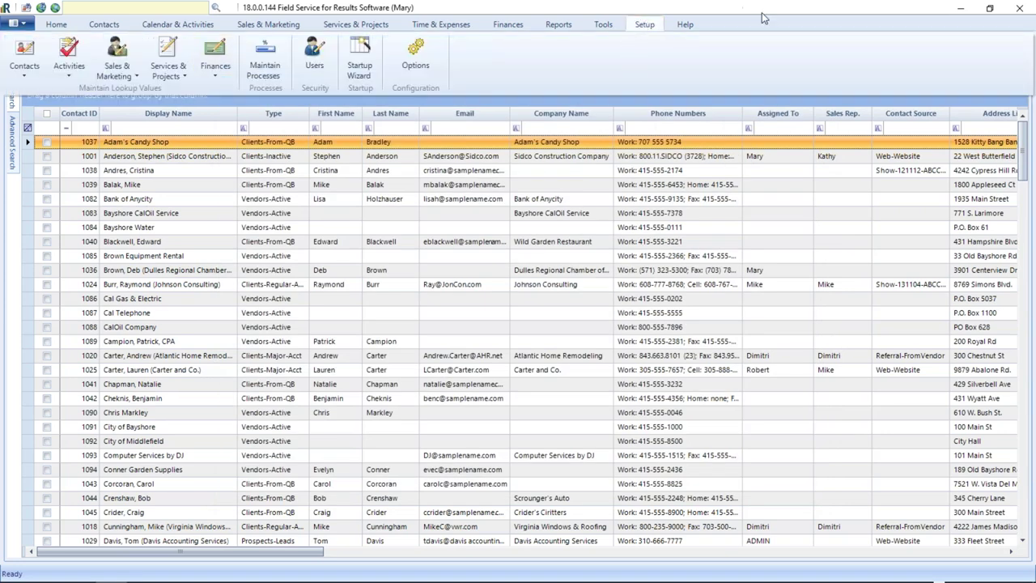
{"action": "left_click", "coordinate": [29, 61]}
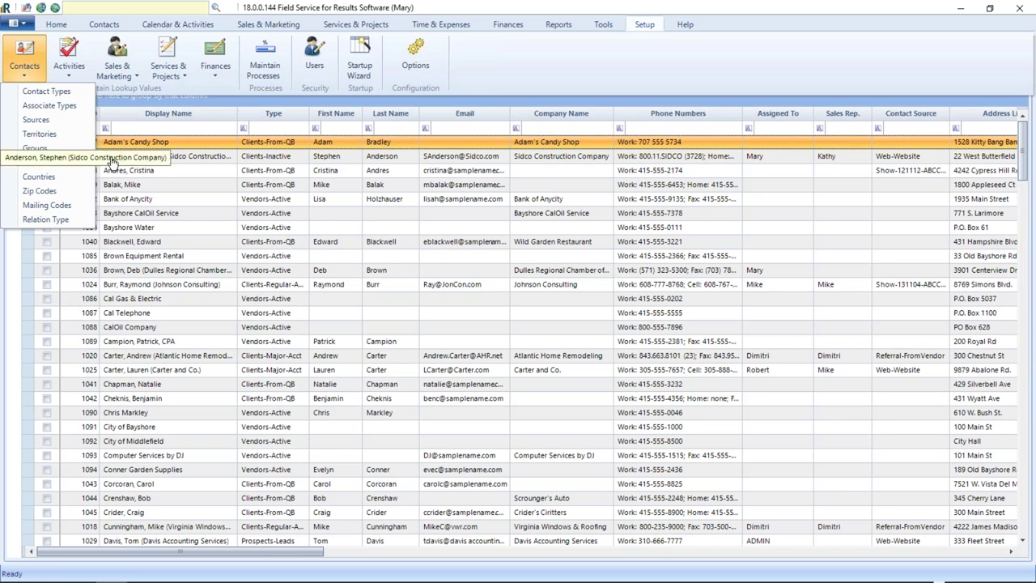
{"action": "left_click", "coordinate": [38, 134]}
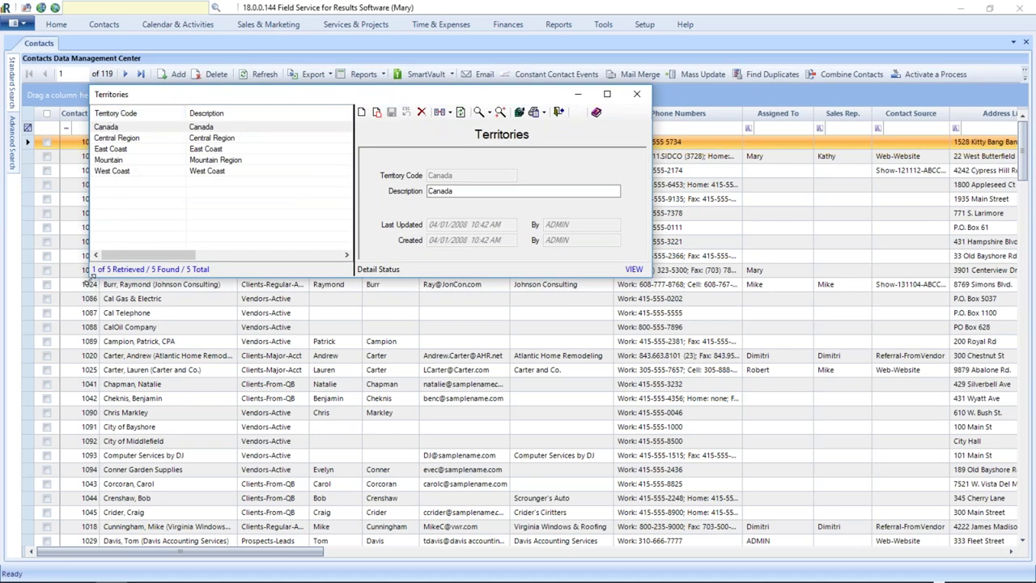
{"action": "left_click_drag", "start_coordinate": [91, 277], "coordinate": [89, 324]}
View Central Region, East Coast, Mountain and West Coast territories, ending back on Canada.
{"action": "left_click", "coordinate": [115, 140]}
{"action": "left_click", "coordinate": [115, 150]}
{"action": "left_click", "coordinate": [115, 160]}
{"action": "left_click", "coordinate": [105, 171]}
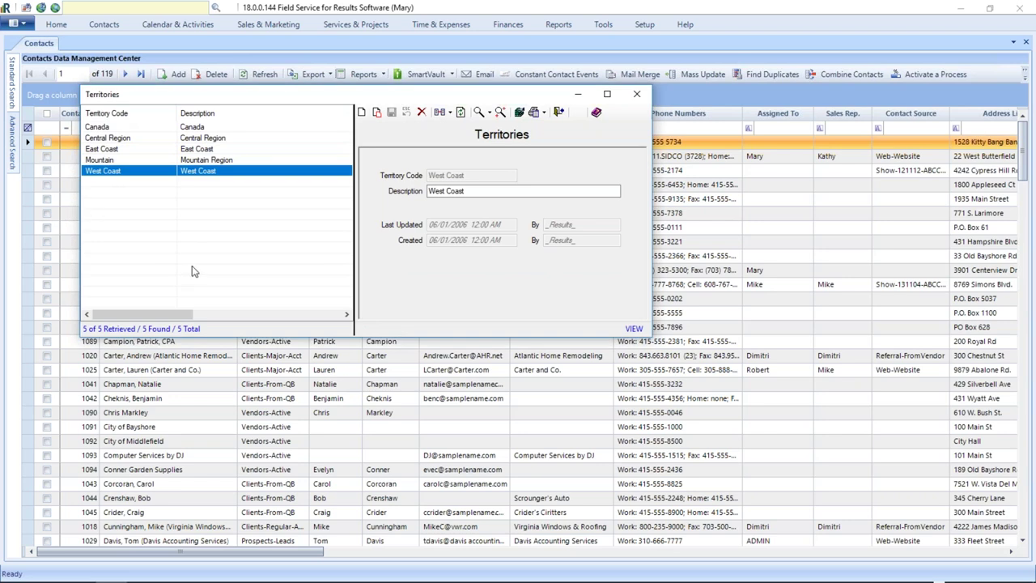
{"action": "left_click", "coordinate": [100, 130]}
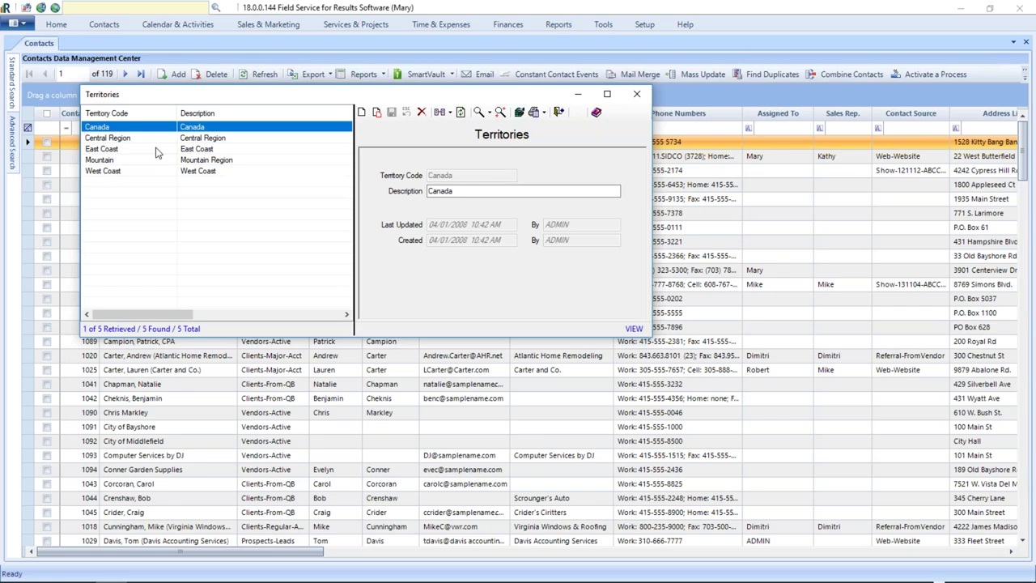
Attempt deleting Canada, cancel once, confirm on retry, accept the in-use error, and close Territories.
{"action": "left_click", "coordinate": [421, 112]}
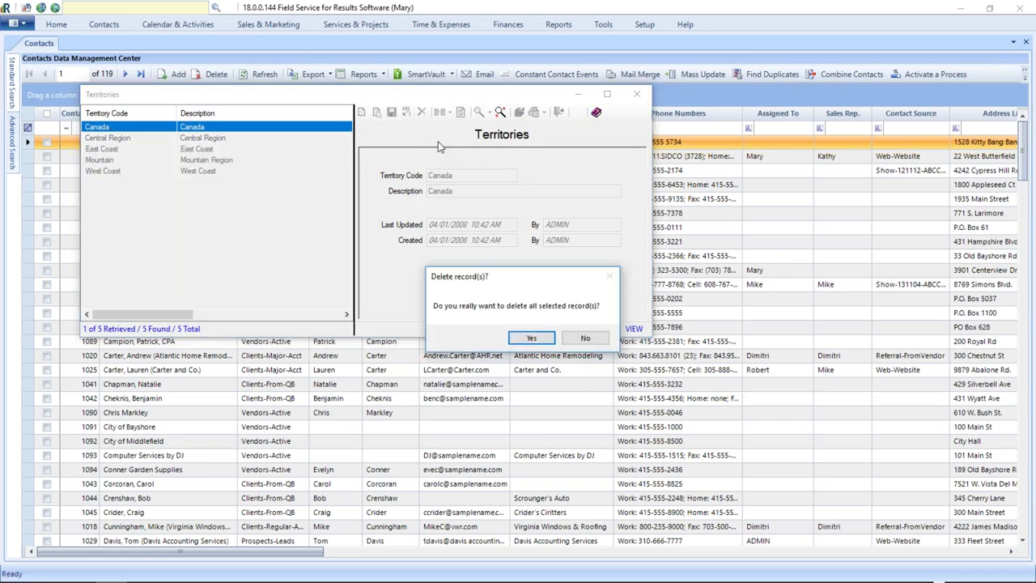
{"action": "left_click", "coordinate": [585, 338]}
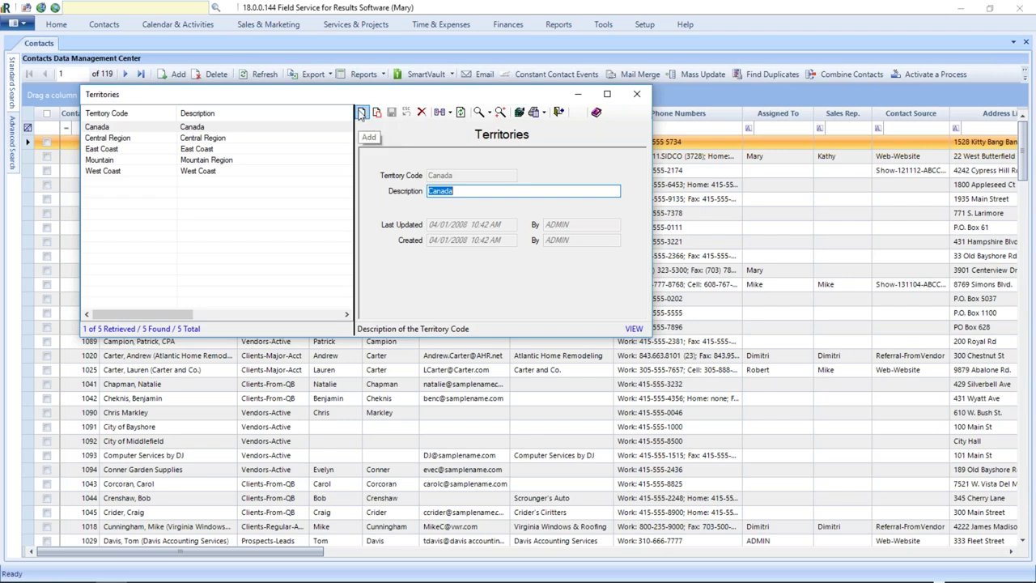
{"action": "left_click", "coordinate": [421, 115]}
{"action": "left_click", "coordinate": [532, 339]}
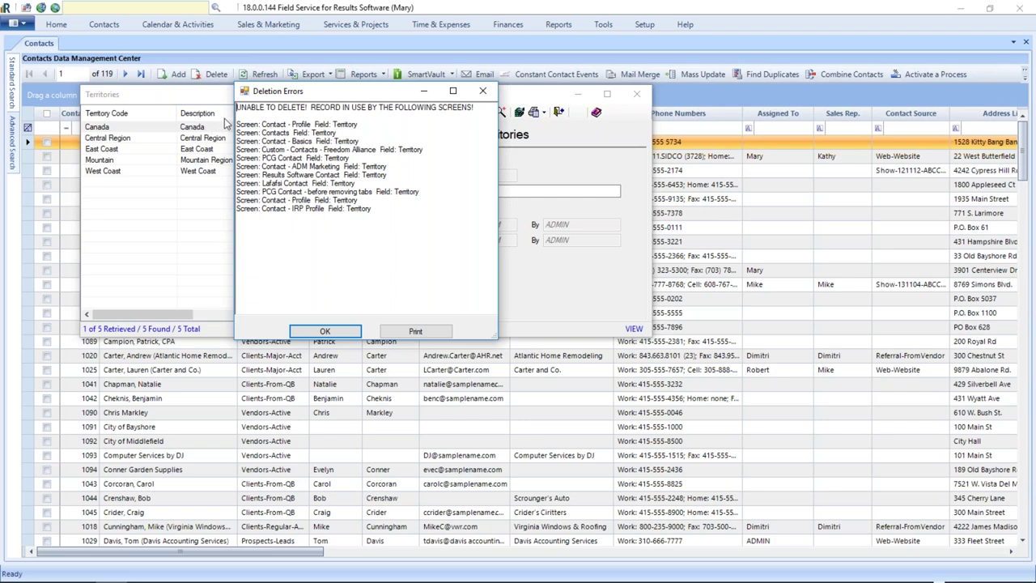
{"action": "left_click", "coordinate": [327, 331]}
{"action": "left_click", "coordinate": [637, 95]}
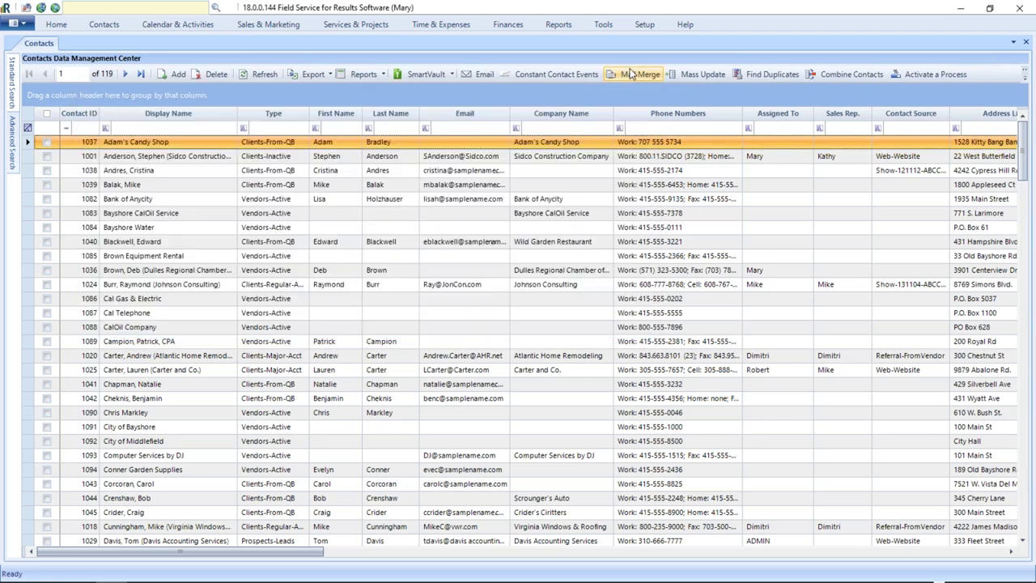
Search contacts by Territory Canada and open the single matching contact.
{"action": "left_click", "coordinate": [14, 85]}
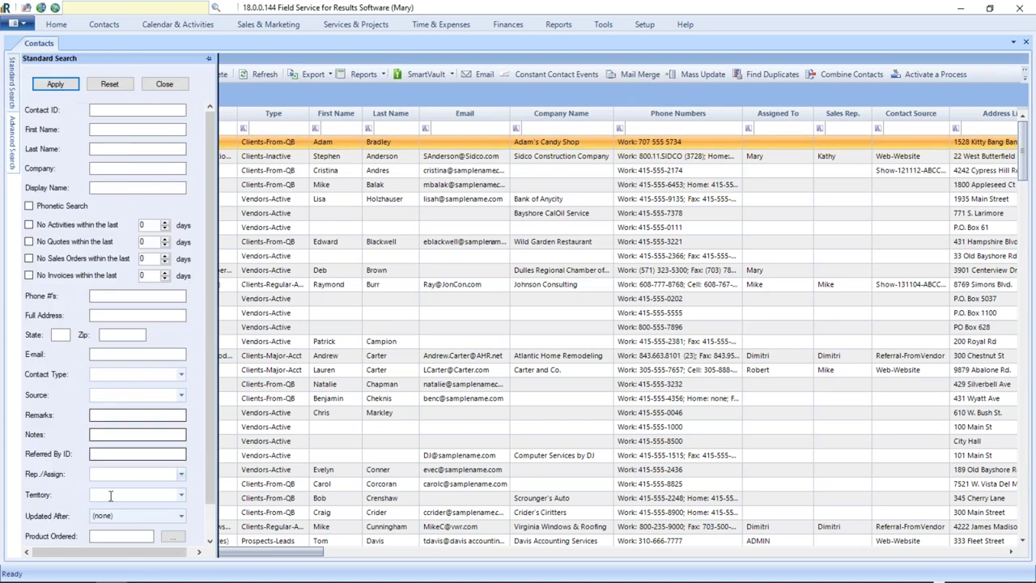
{"action": "left_click", "coordinate": [181, 494]}
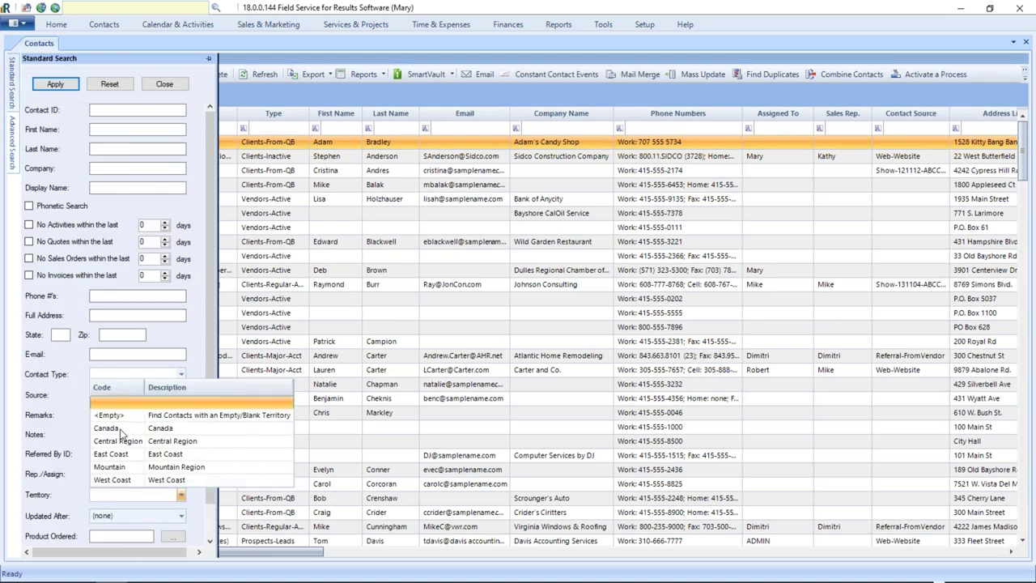
{"action": "left_click", "coordinate": [120, 428]}
{"action": "left_click", "coordinate": [55, 84]}
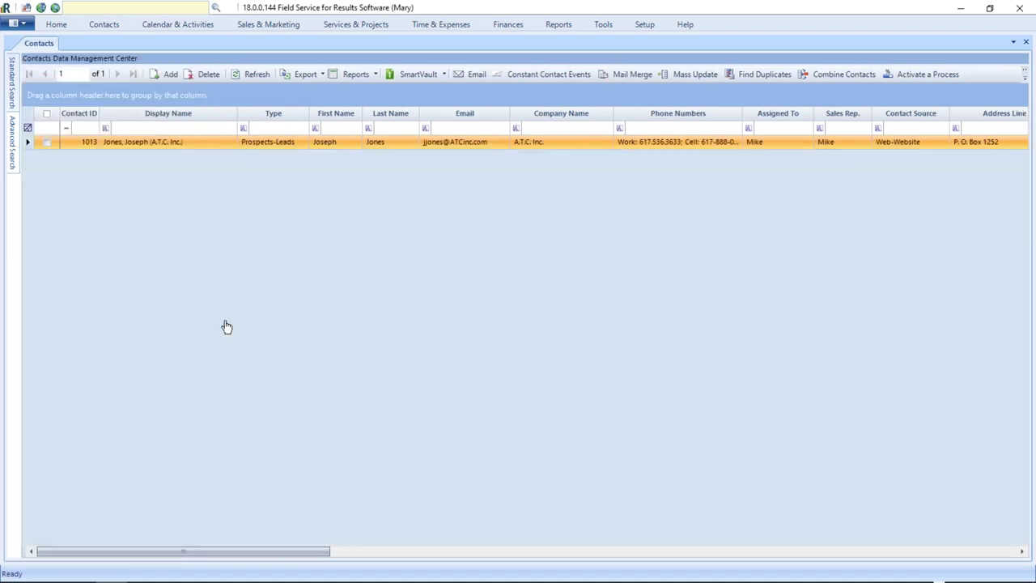
{"action": "double_click", "coordinate": [124, 143]}
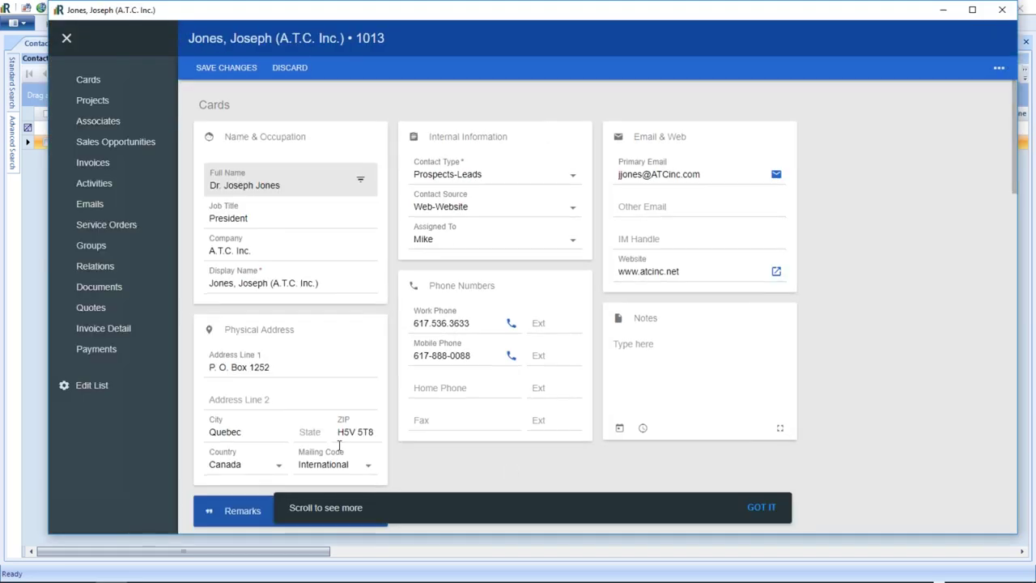
Clear the contact's Canada territory, save the change, and close the record.
{"action": "scroll", "coordinate": [336, 437], "scroll_direction": "down", "scroll_amount": 1}
{"action": "scroll", "coordinate": [426, 455], "scroll_direction": "down", "scroll_amount": 4}
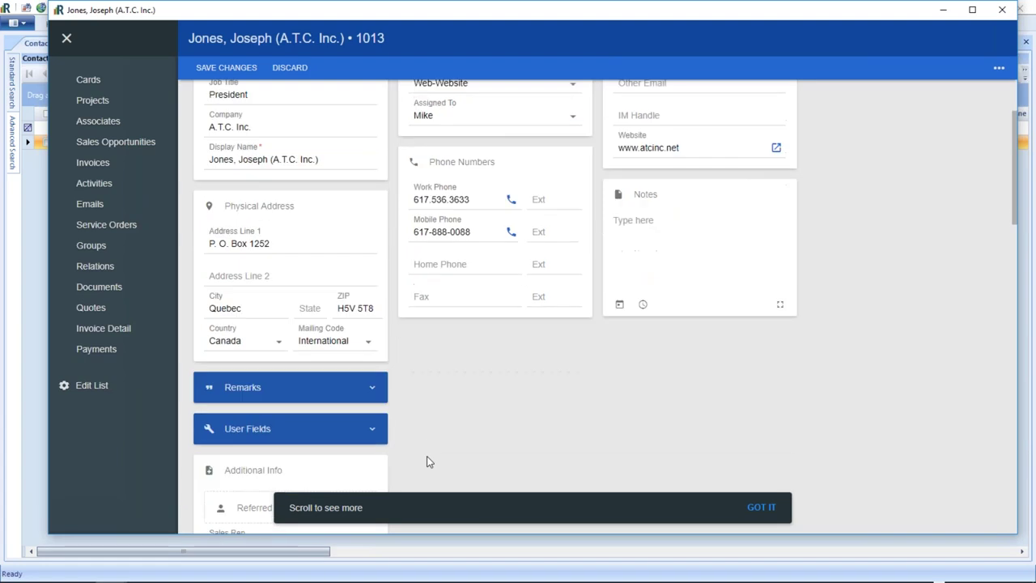
{"action": "left_click", "coordinate": [288, 376]}
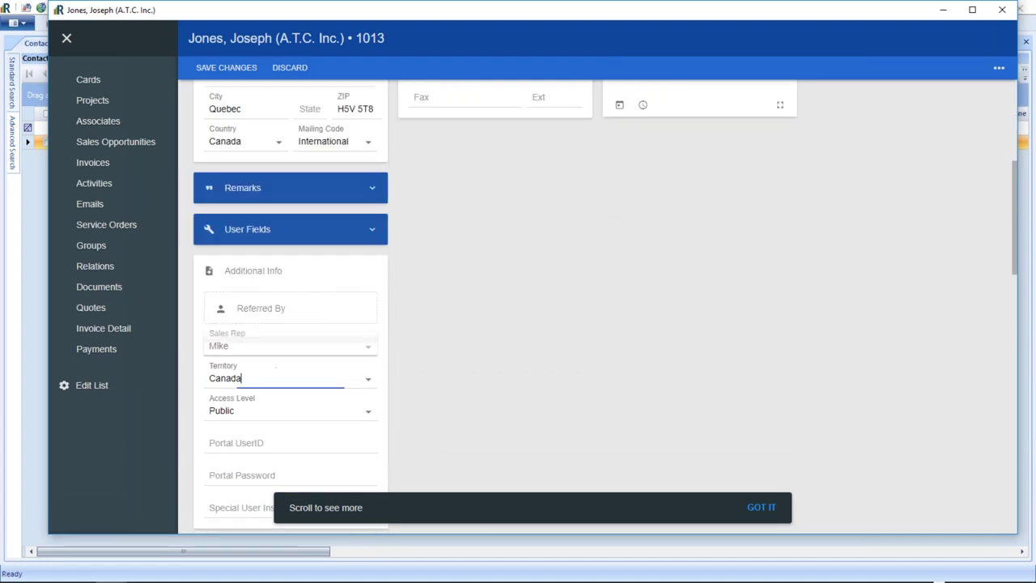
{"action": "key", "text": "BackSpace"}
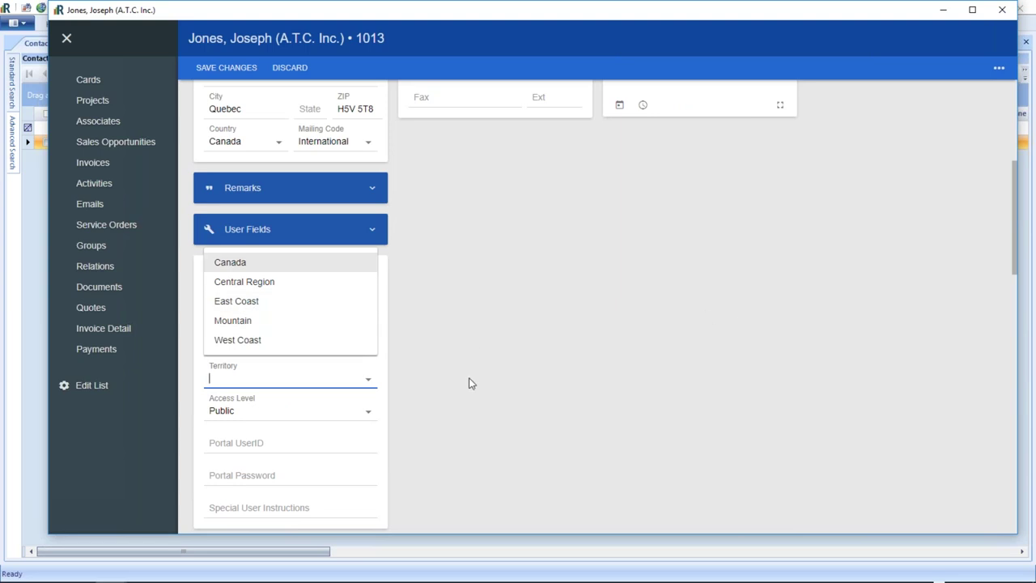
{"action": "left_click", "coordinate": [383, 256]}
{"action": "left_click", "coordinate": [224, 70]}
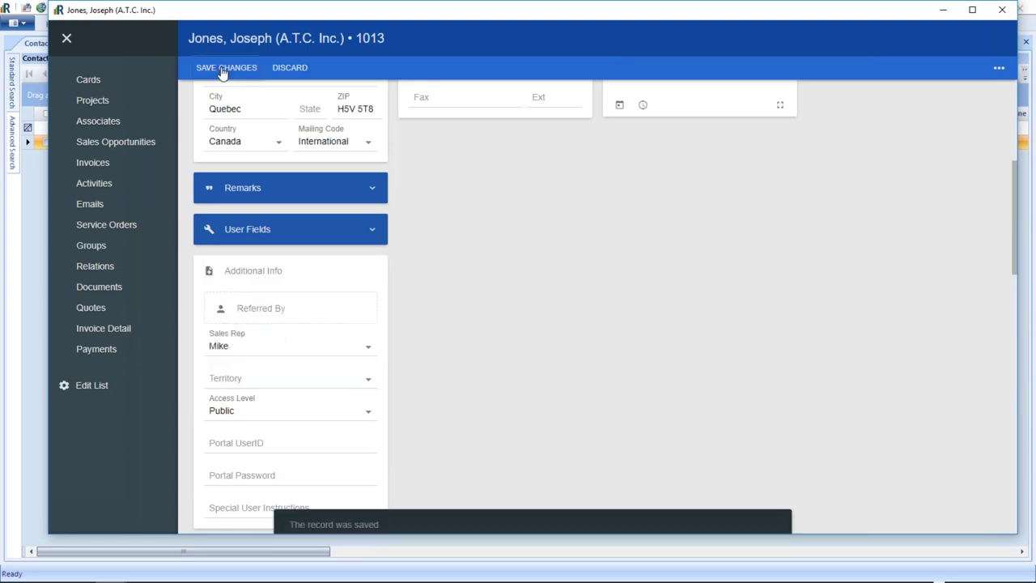
{"action": "left_click", "coordinate": [1002, 10]}
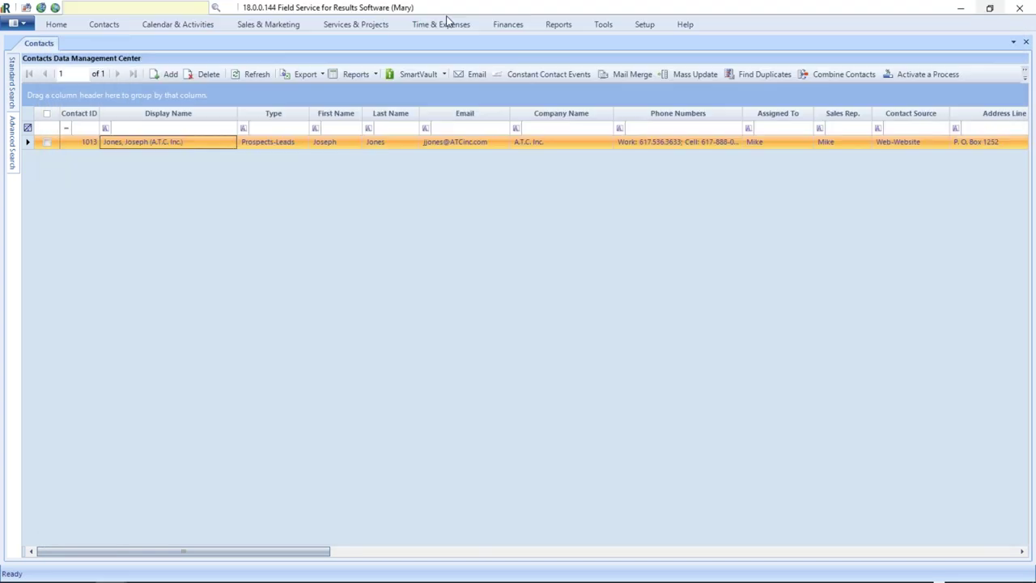
Open Setup > Contacts > Territories and delete the Canada territory, confirming Yes.
{"action": "left_click", "coordinate": [651, 26]}
{"action": "left_click", "coordinate": [25, 61]}
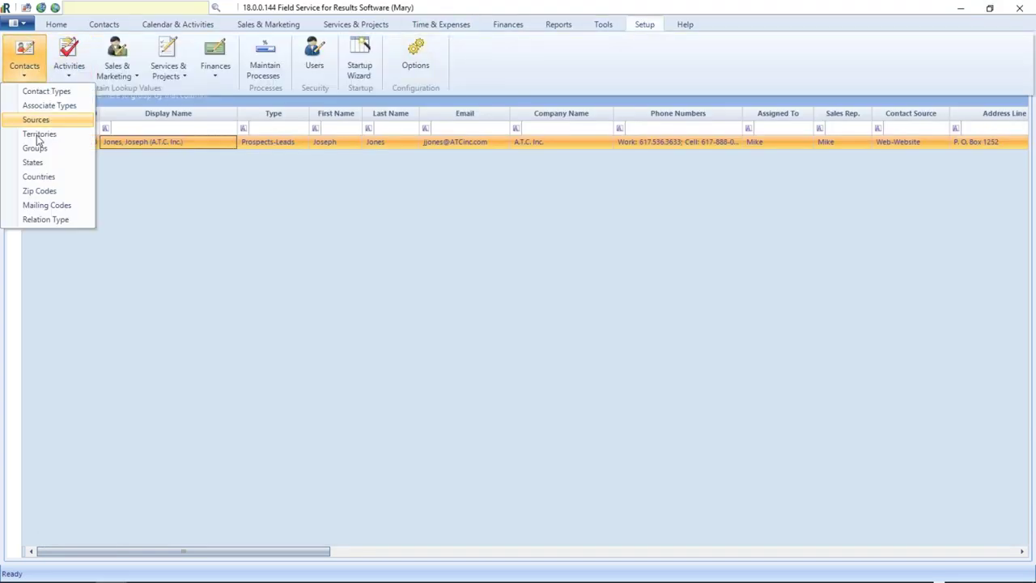
{"action": "left_click", "coordinate": [40, 134]}
{"action": "left_click", "coordinate": [150, 161]}
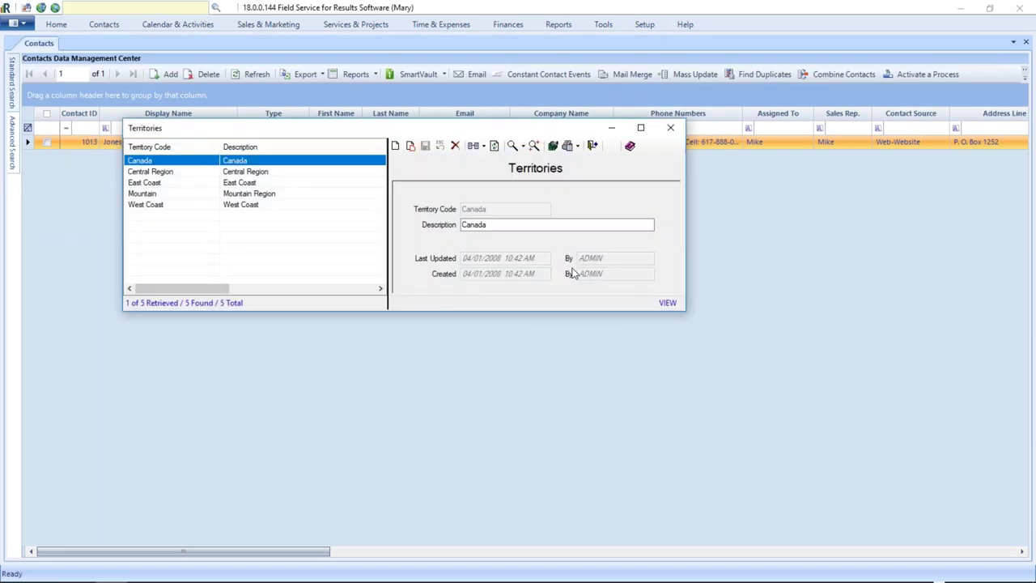
{"action": "left_click", "coordinate": [454, 145]}
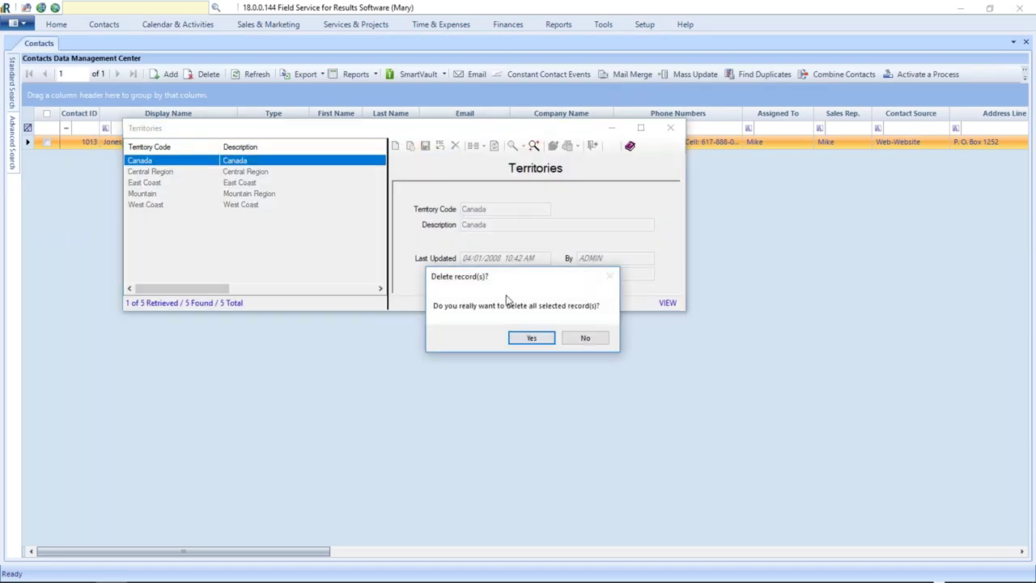
{"action": "left_click", "coordinate": [531, 338]}
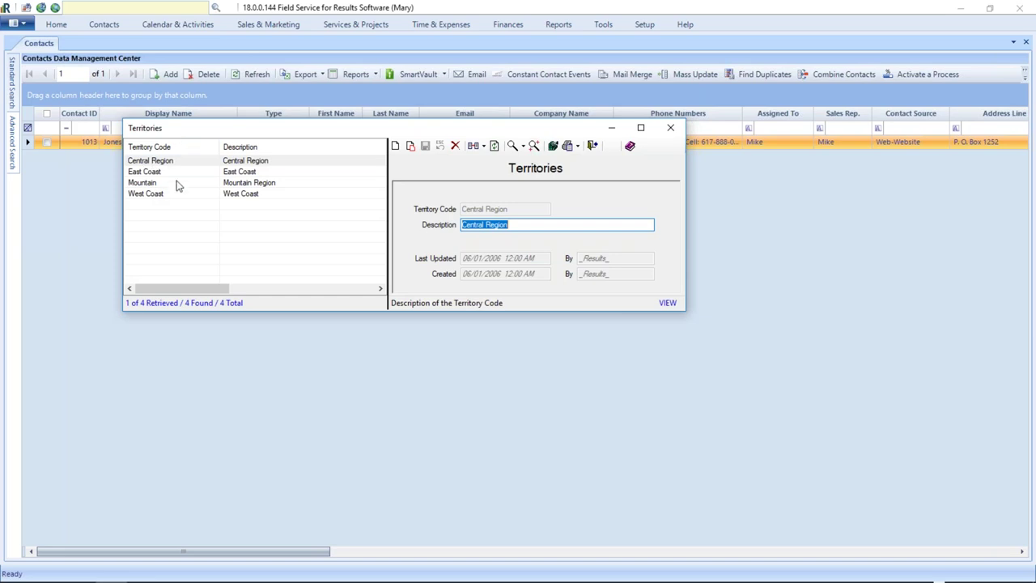
Check East Coast and Central Region, view the Replace/Merge options, and close Territories.
{"action": "left_click", "coordinate": [144, 172]}
{"action": "left_click", "coordinate": [155, 161]}
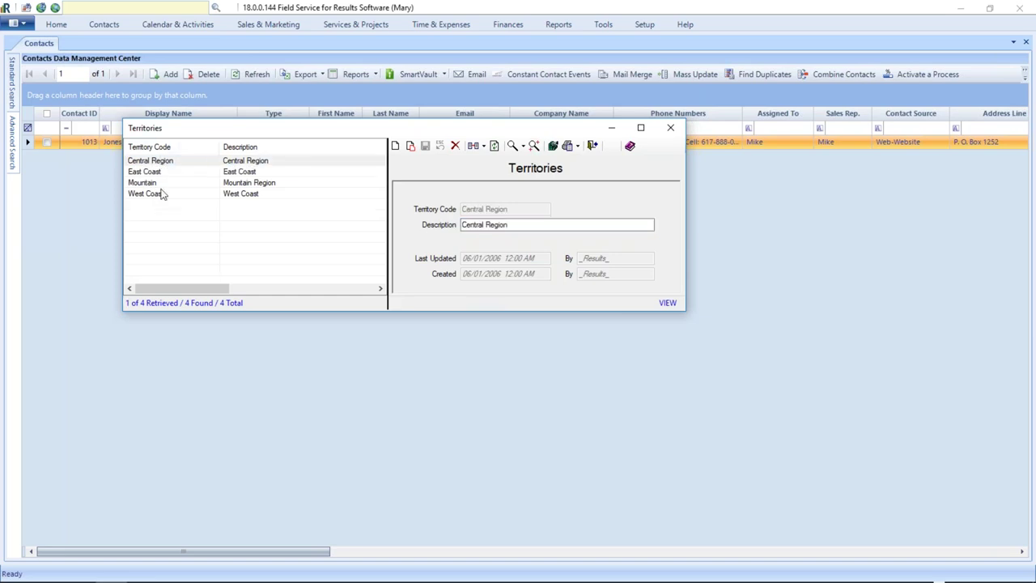
{"action": "left_click", "coordinate": [483, 151]}
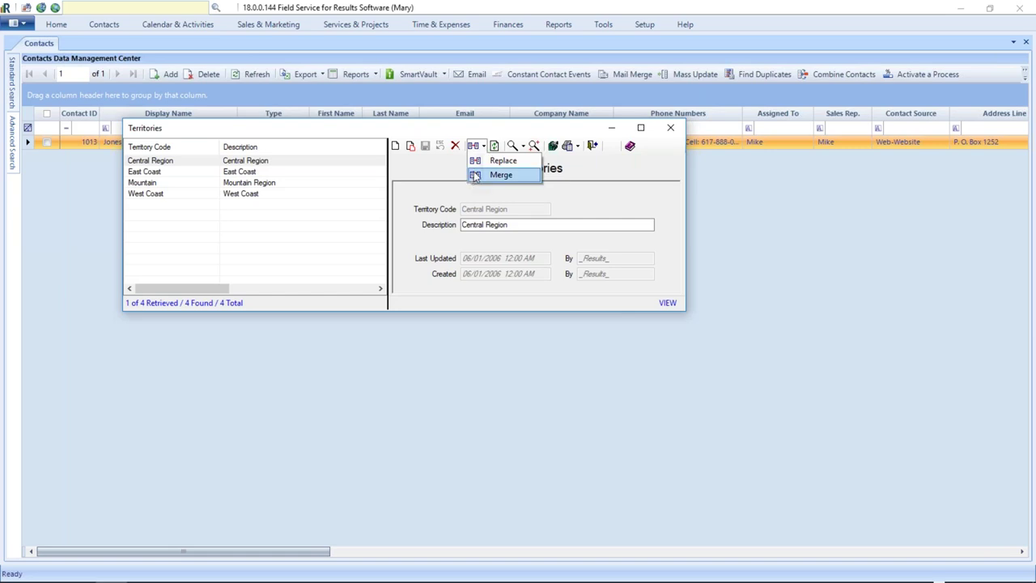
{"action": "left_click", "coordinate": [670, 129]}
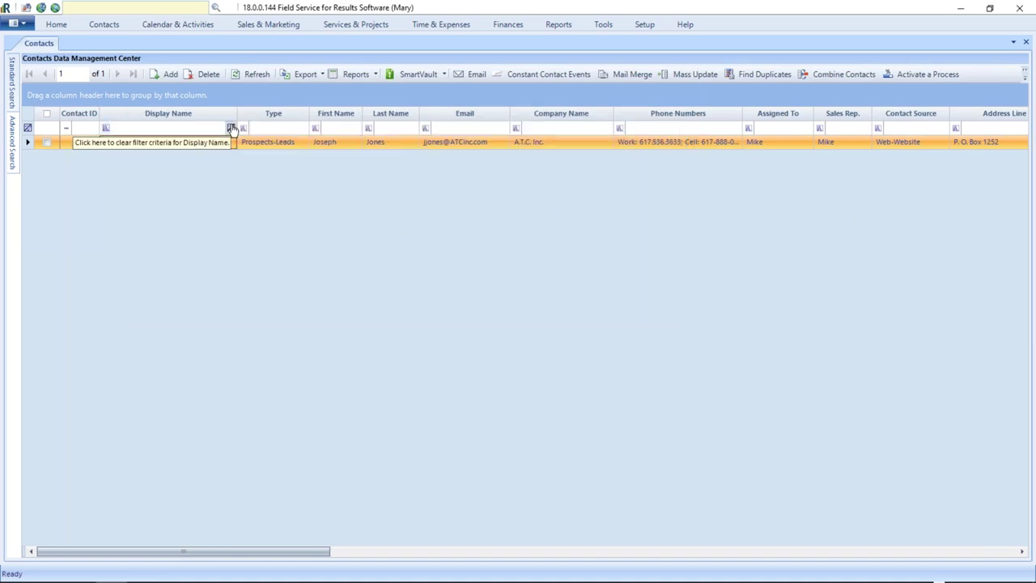
{"action": "left_click", "coordinate": [644, 27]}
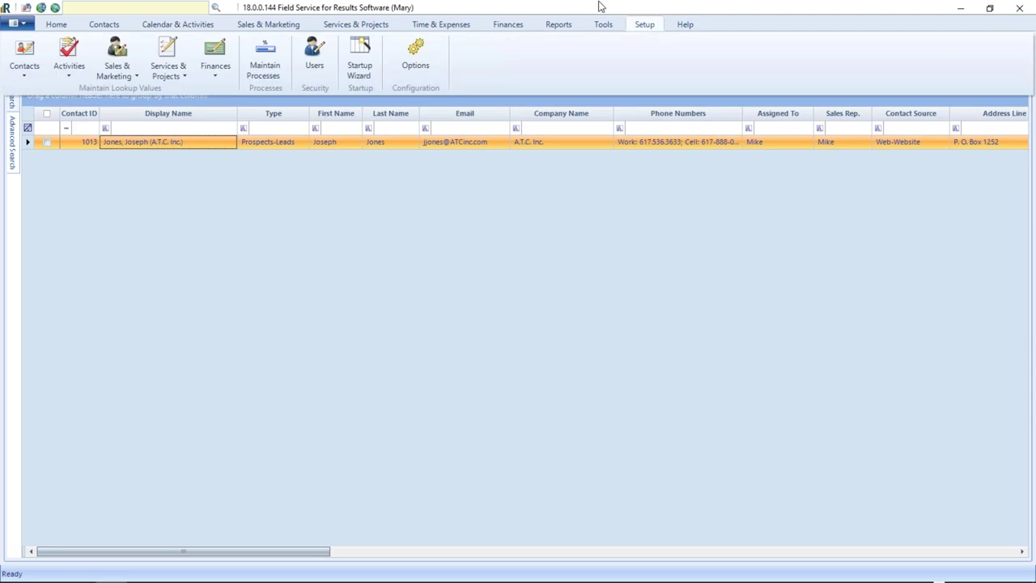
Reopen Territories and view East Coast, Central Region and West Coast, ending on Mountain's record.
{"action": "left_click", "coordinate": [27, 69]}
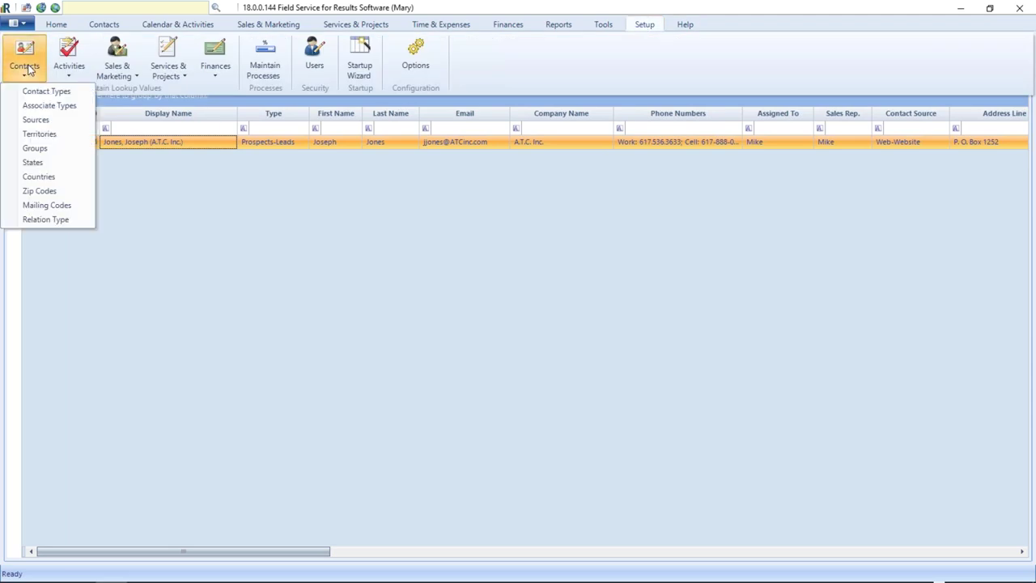
{"action": "left_click", "coordinate": [31, 135]}
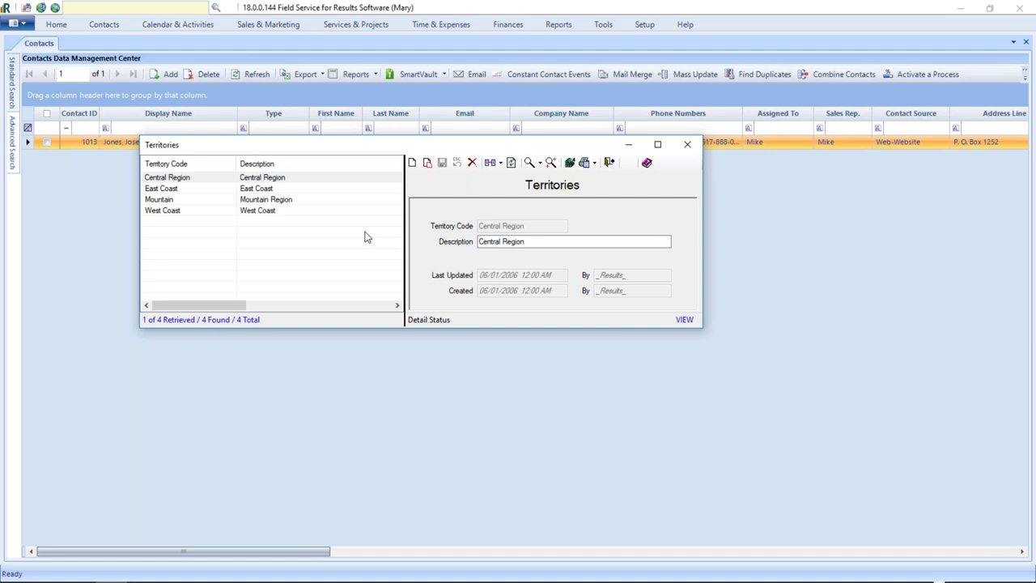
{"action": "left_click", "coordinate": [165, 188]}
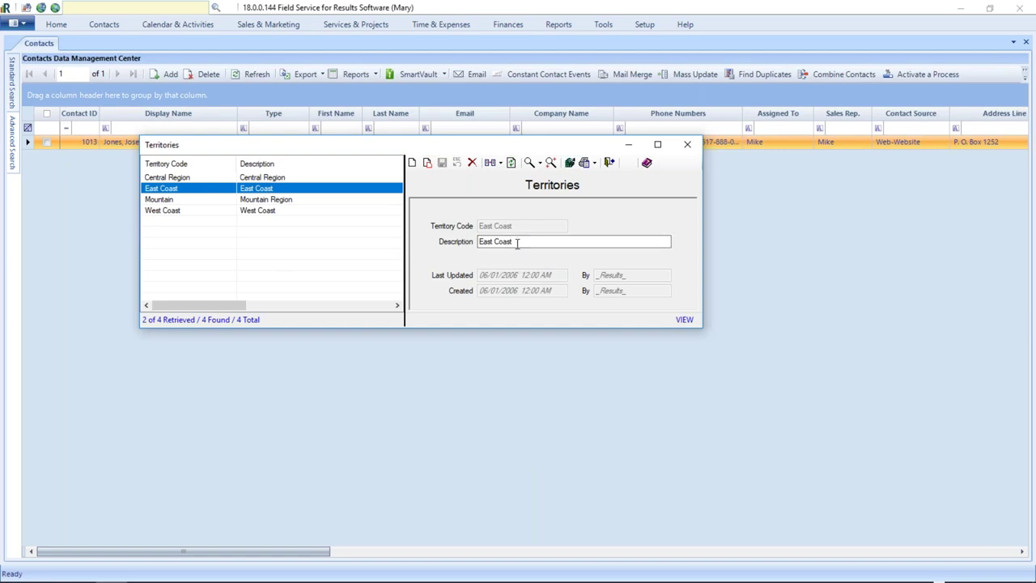
{"action": "left_click", "coordinate": [171, 201]}
{"action": "left_click", "coordinate": [174, 178]}
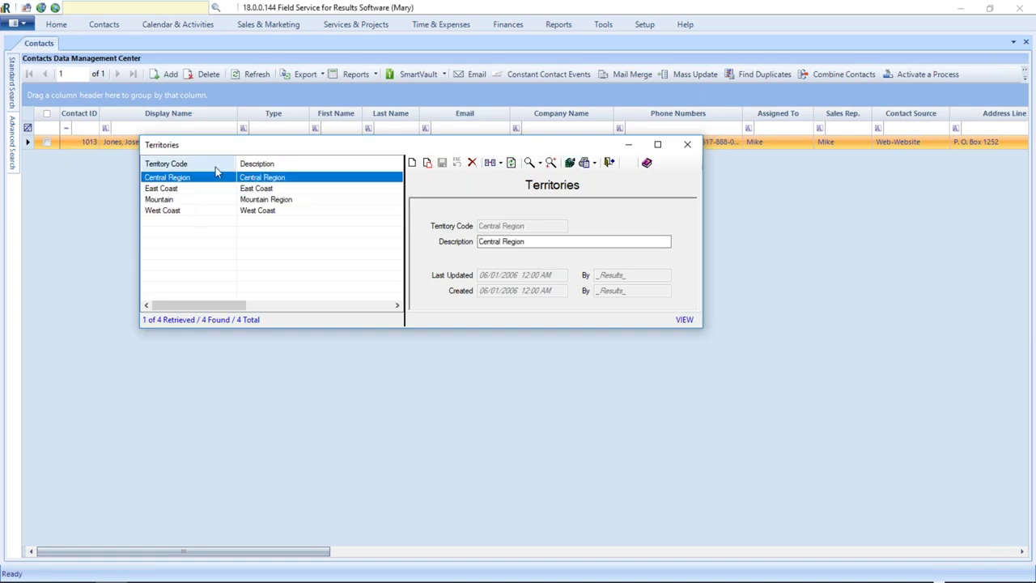
{"action": "left_click", "coordinate": [167, 189]}
{"action": "left_click", "coordinate": [170, 210]}
{"action": "left_click", "coordinate": [167, 199]}
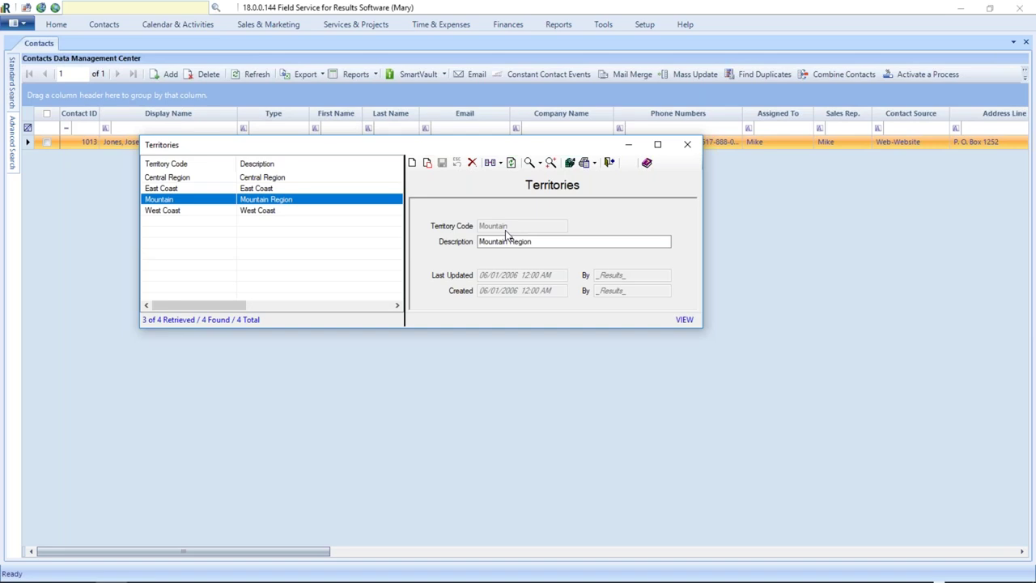
Replace the Mountain territory code with 'Mountain Region', confirm Yes, and select the renamed entry.
{"action": "left_click", "coordinate": [499, 163]}
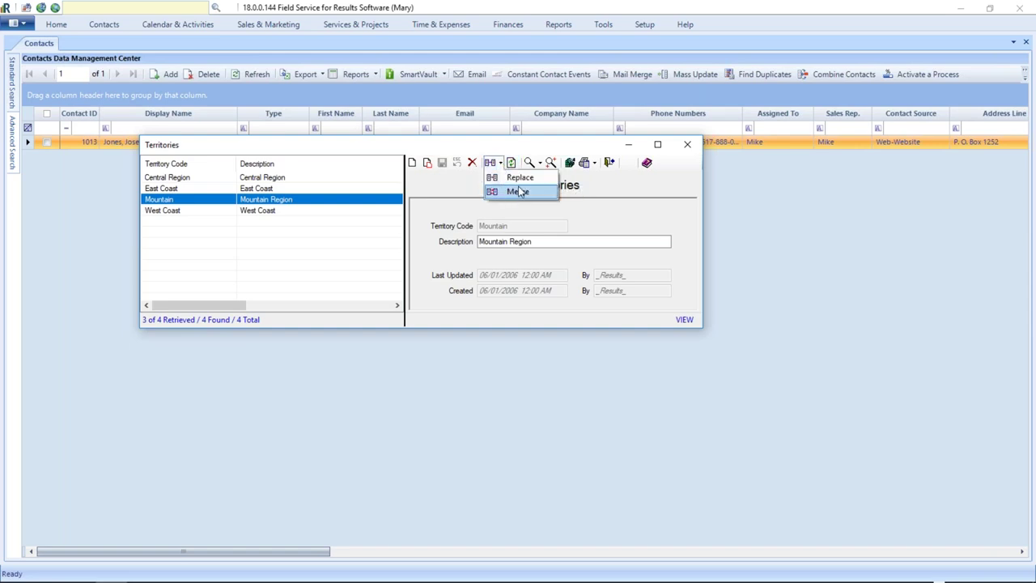
{"action": "left_click", "coordinate": [520, 179]}
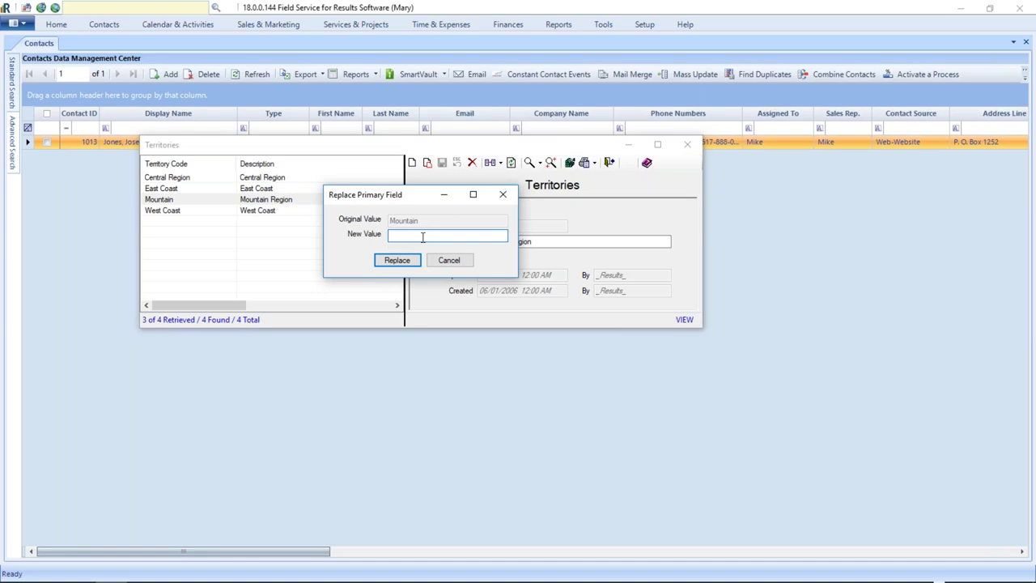
{"action": "type", "text": "Mountain Region"}
{"action": "left_click", "coordinate": [406, 263]}
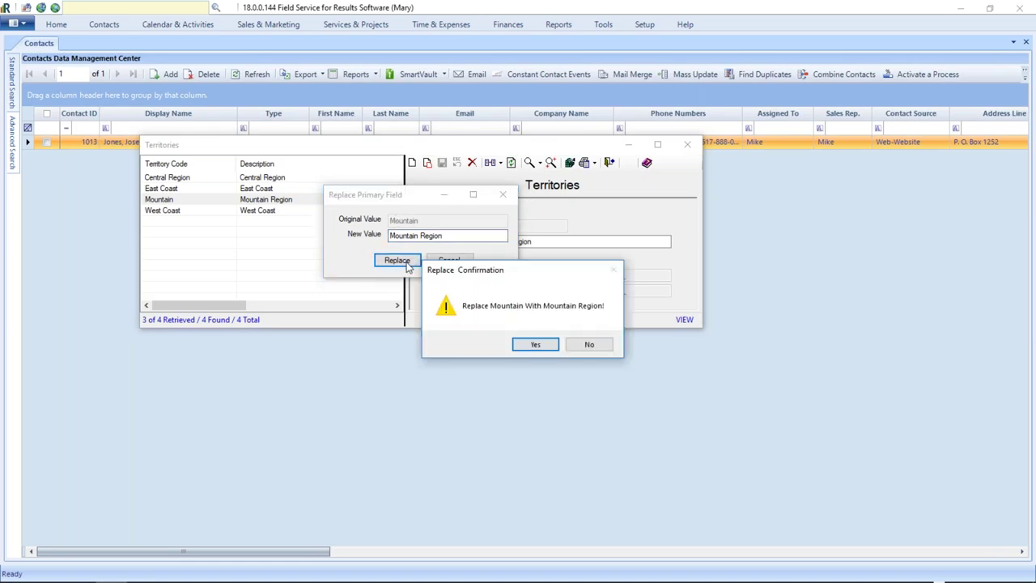
{"action": "left_click", "coordinate": [535, 345]}
{"action": "left_click", "coordinate": [184, 199]}
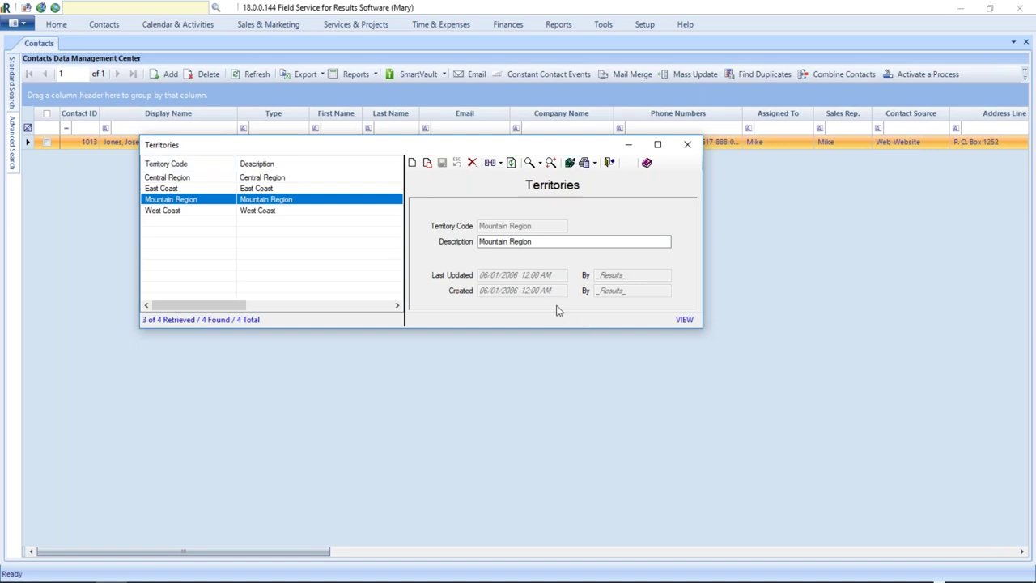
Close Territories, search contacts for Territory Mountain, dismiss the no-records message, and close Contacts.
{"action": "left_click", "coordinate": [687, 144]}
{"action": "mouse_move", "coordinate": [17, 85]}
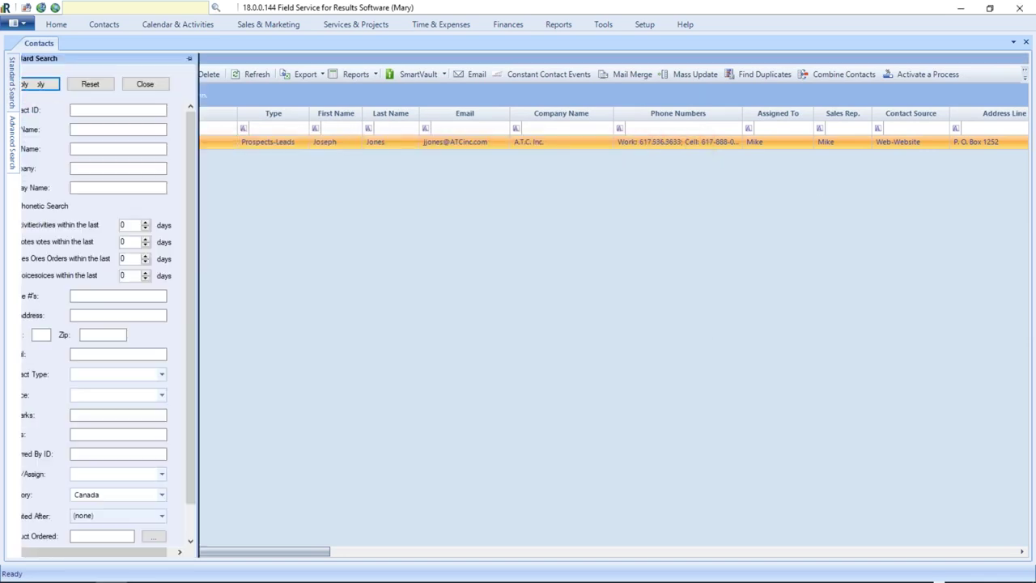
{"action": "left_click", "coordinate": [181, 494]}
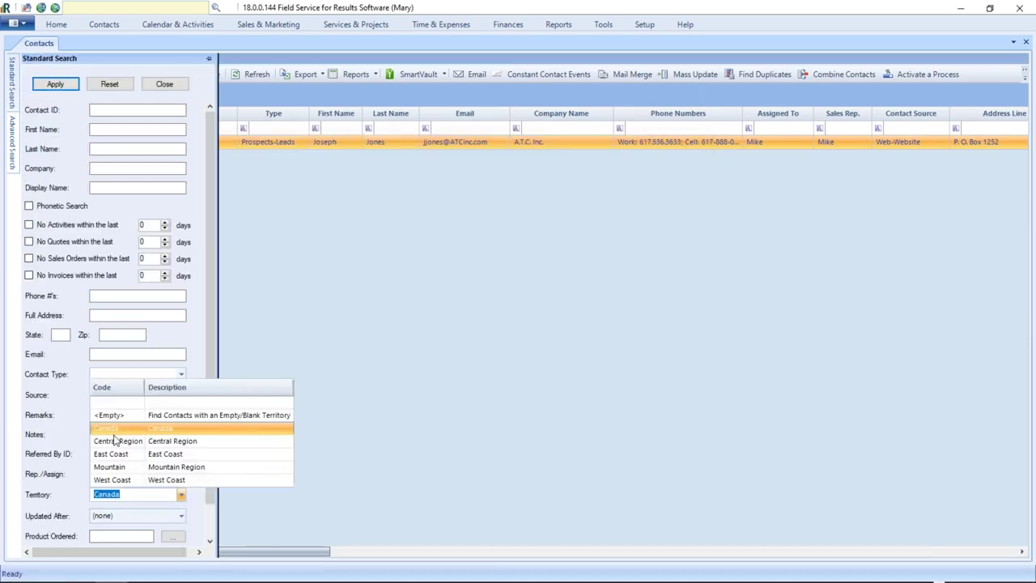
{"action": "left_click", "coordinate": [123, 467]}
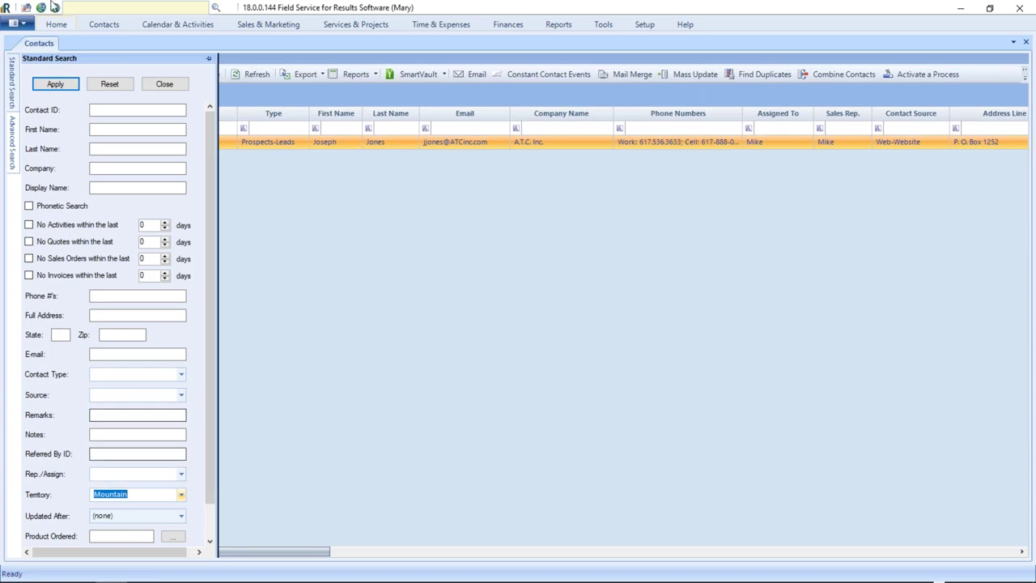
{"action": "left_click", "coordinate": [53, 84]}
{"action": "left_click", "coordinate": [608, 338]}
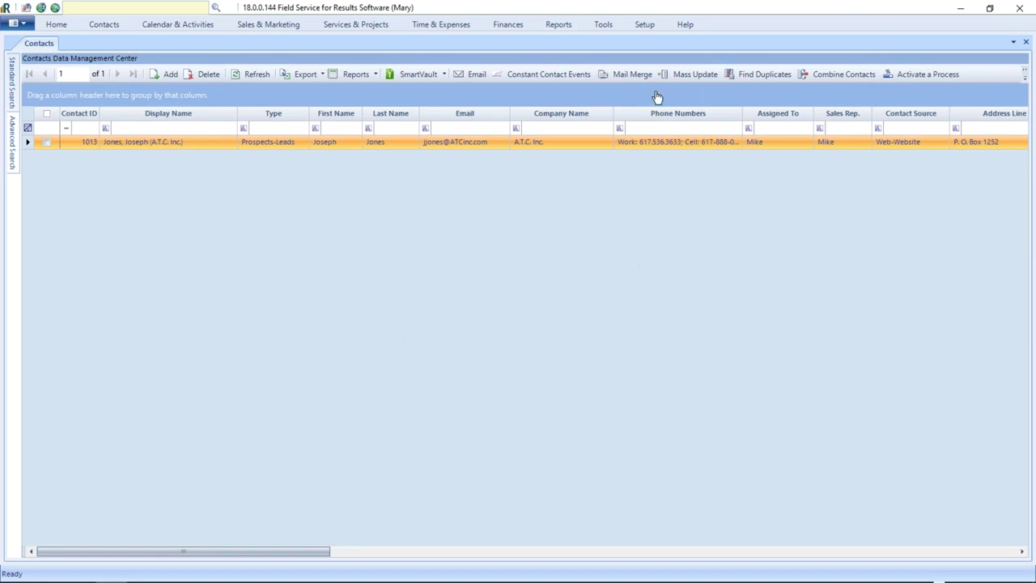
{"action": "left_click", "coordinate": [1025, 43]}
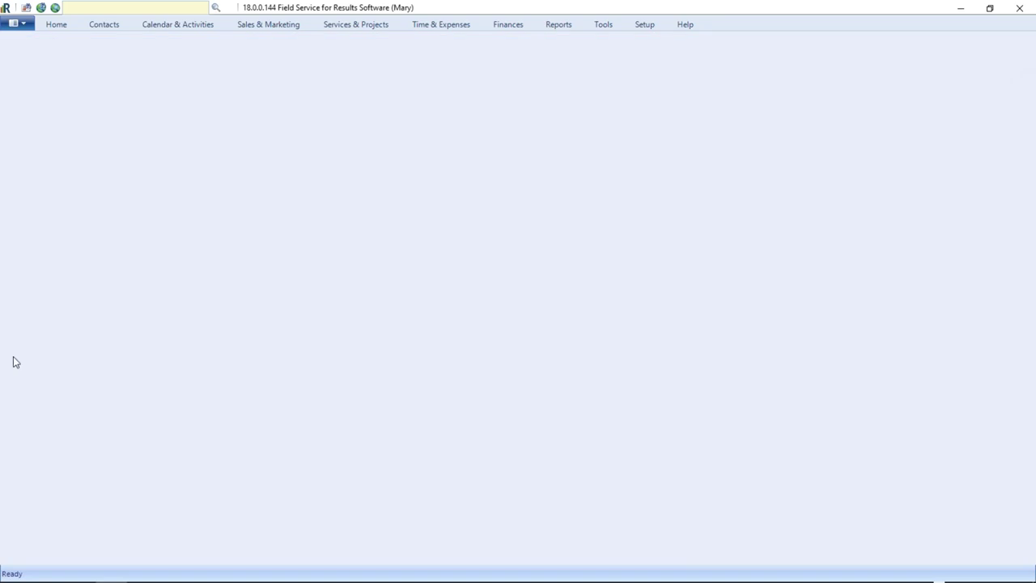
Reopen the Territories lookup and select the Mountain Region territory.
{"action": "left_click", "coordinate": [645, 24]}
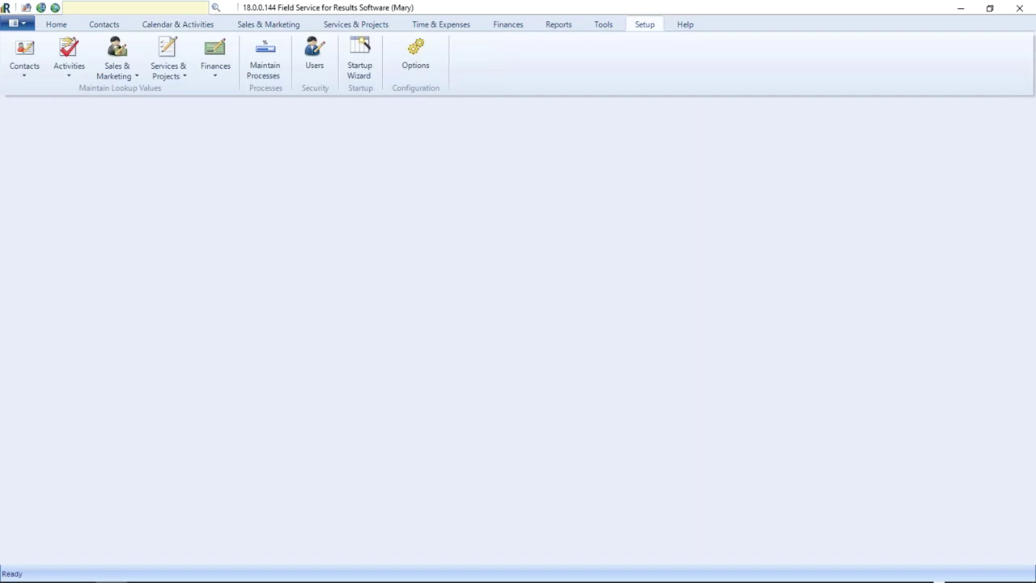
{"action": "left_click", "coordinate": [24, 55]}
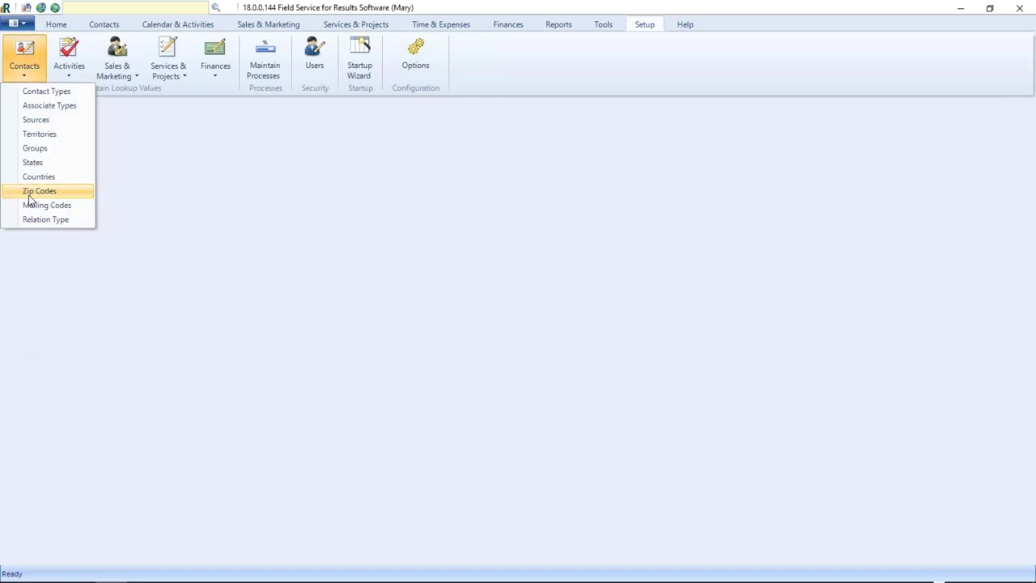
{"action": "left_click", "coordinate": [46, 134]}
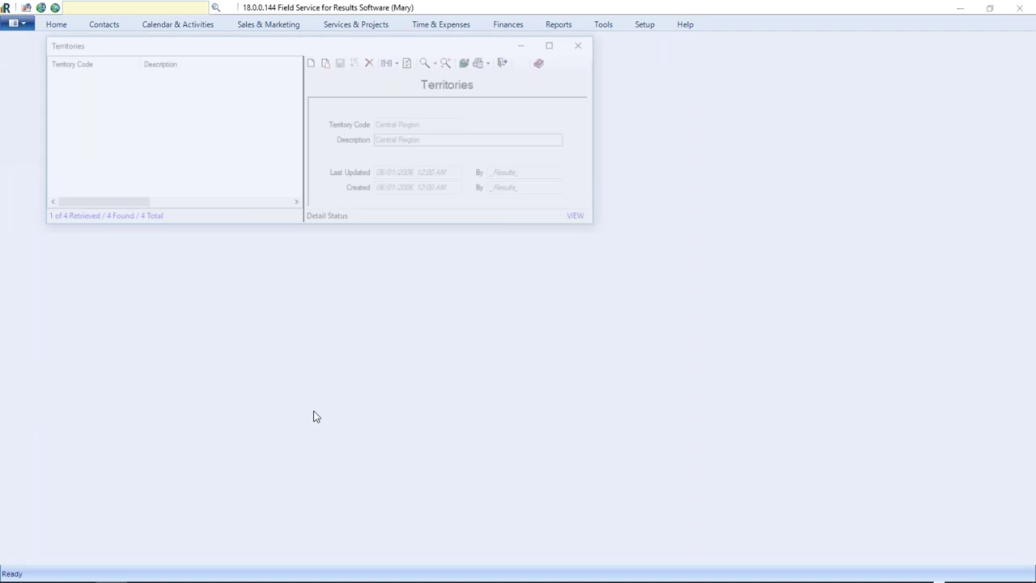
{"action": "left_click", "coordinate": [79, 98]}
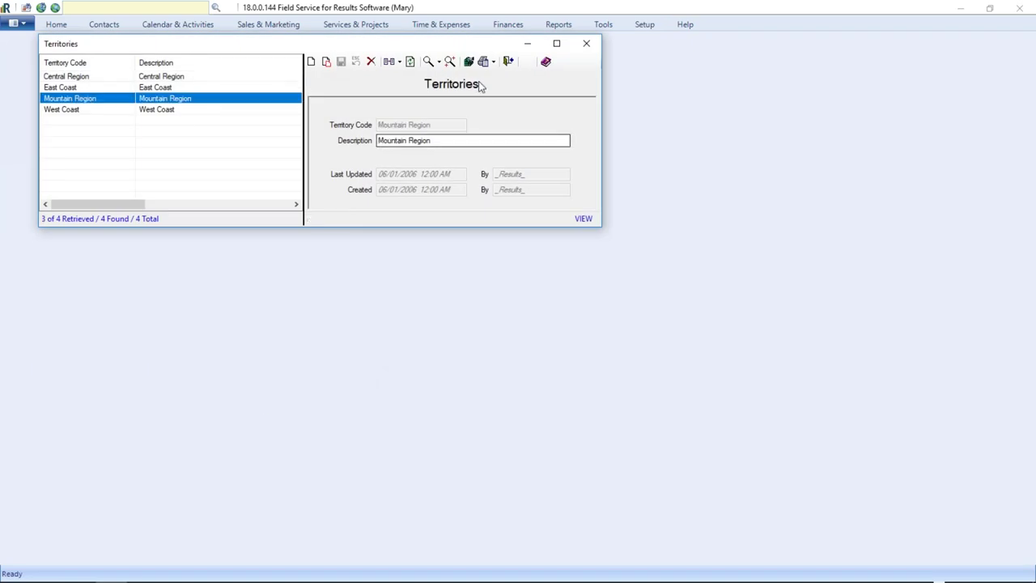
Look at the Replace/Merge choices without using them, close Territories, and list the contact lookup tables.
{"action": "left_click", "coordinate": [397, 62]}
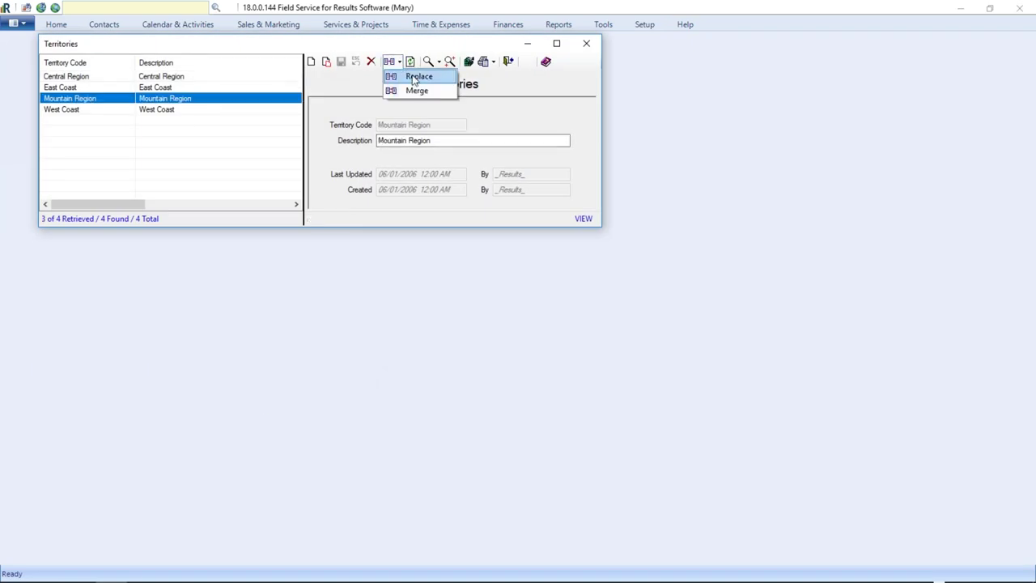
{"action": "left_click", "coordinate": [400, 62]}
{"action": "left_click", "coordinate": [396, 63]}
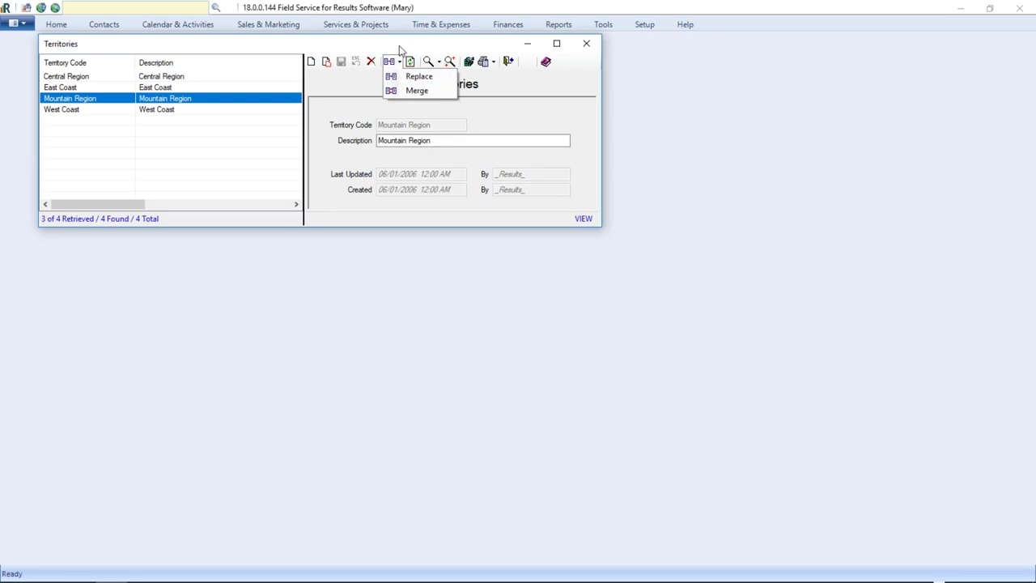
{"action": "left_click", "coordinate": [526, 291]}
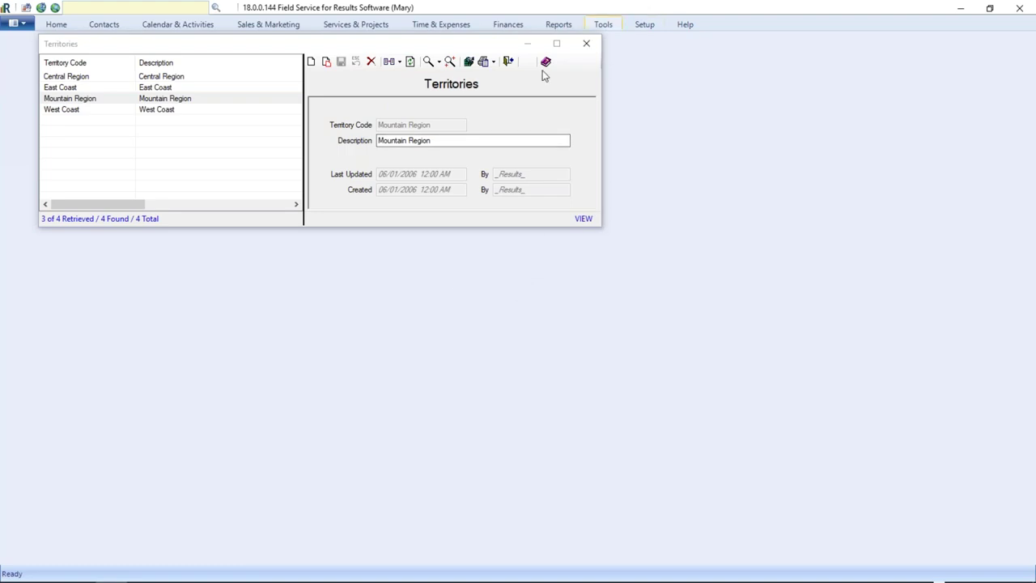
{"action": "left_click", "coordinate": [585, 43]}
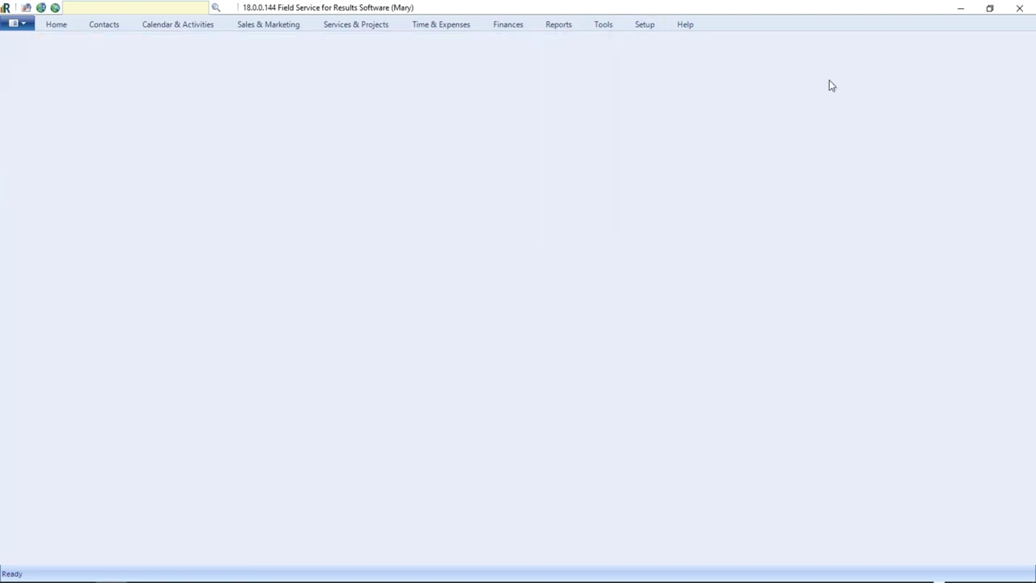
{"action": "left_click", "coordinate": [646, 26]}
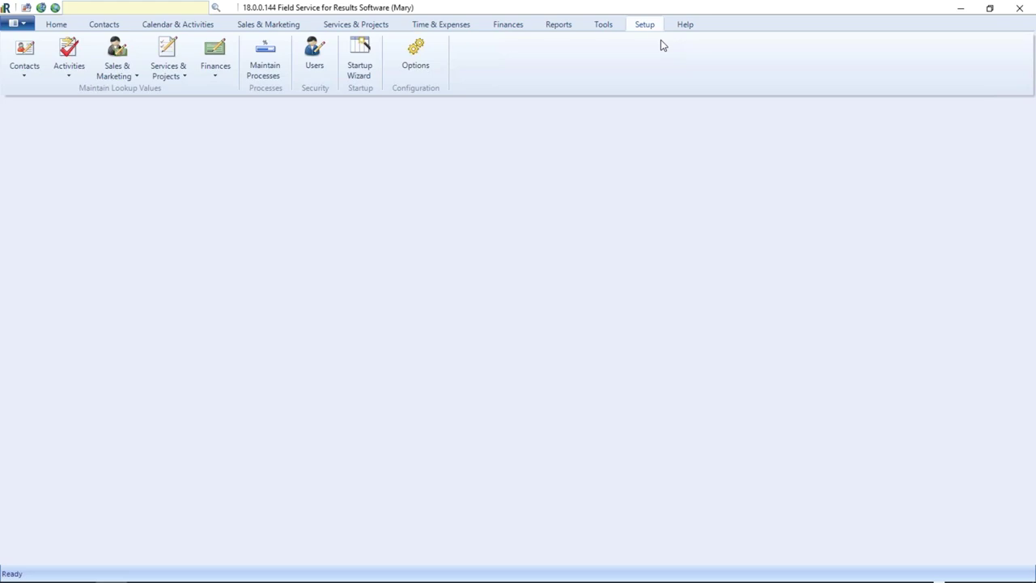
{"action": "left_click", "coordinate": [26, 53]}
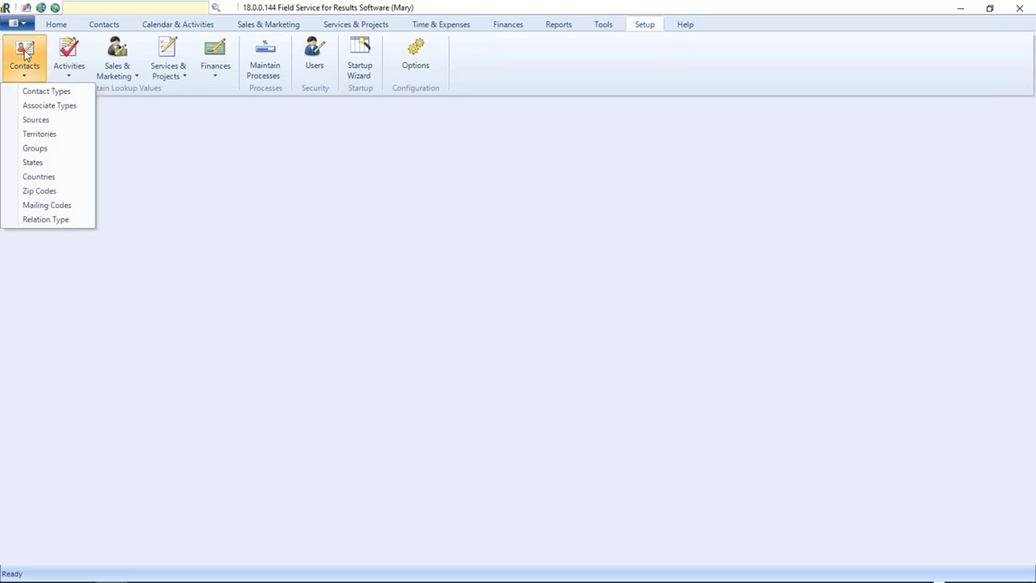
Open the contact Sources lookup, enlarge its window and sort by Source Category.
{"action": "left_click", "coordinate": [49, 122]}
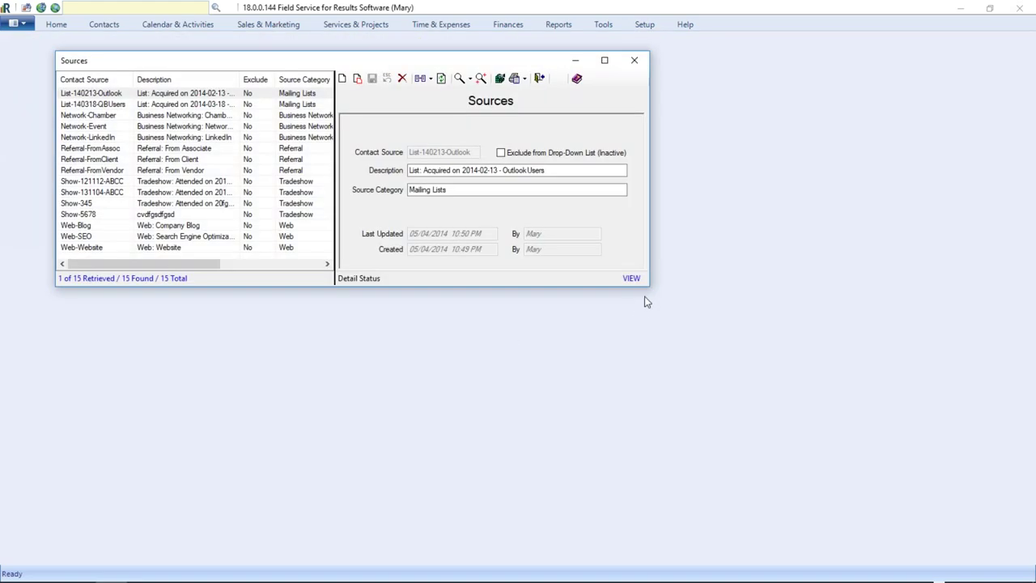
{"action": "left_click_drag", "start_coordinate": [651, 291], "coordinate": [701, 350]}
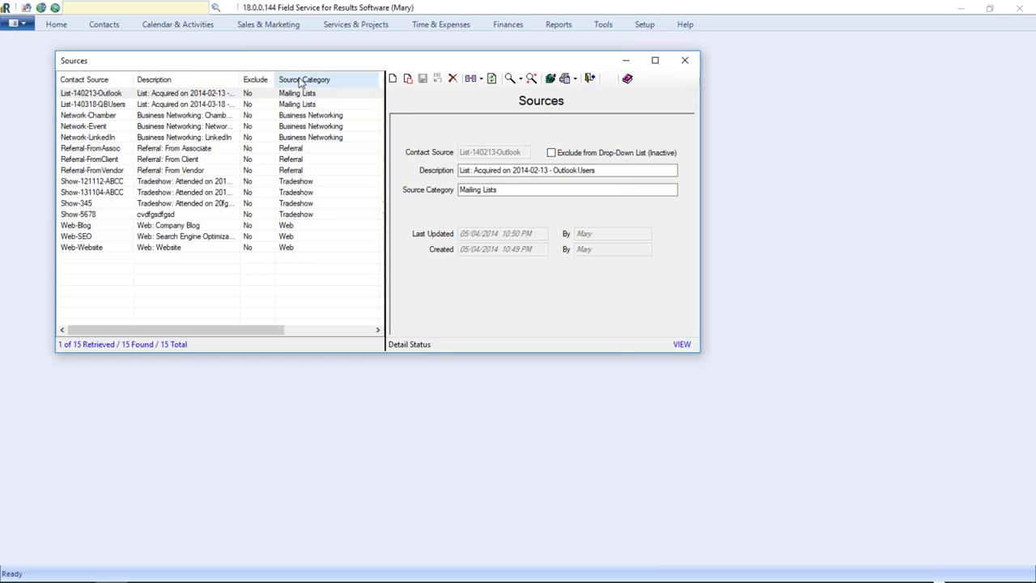
{"action": "left_click", "coordinate": [303, 80]}
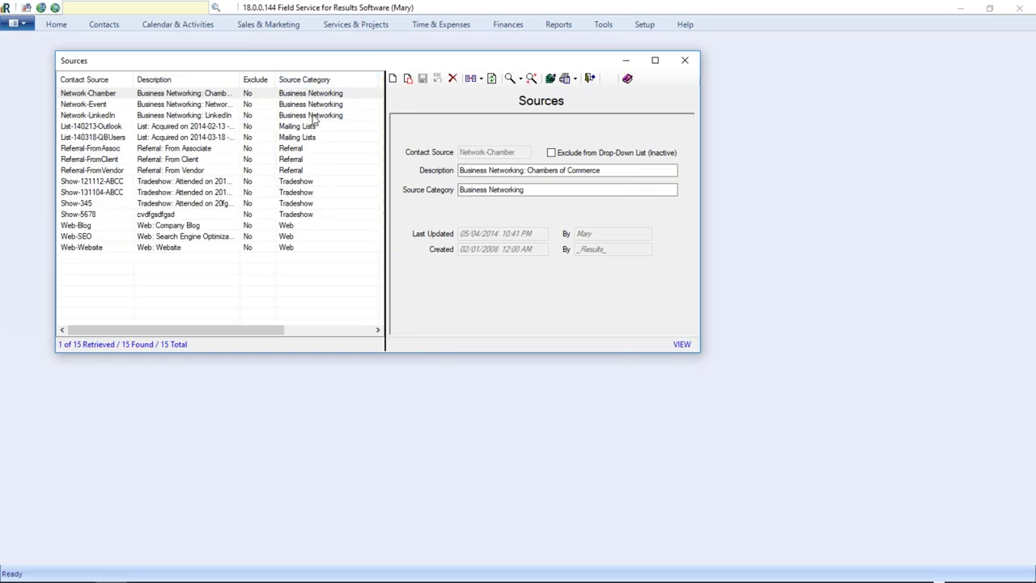
Select the three Referral sources and check their category, toggling the category sort order.
{"action": "left_click", "coordinate": [297, 150]}
{"action": "left_click", "coordinate": [299, 172], "text": "shift"}
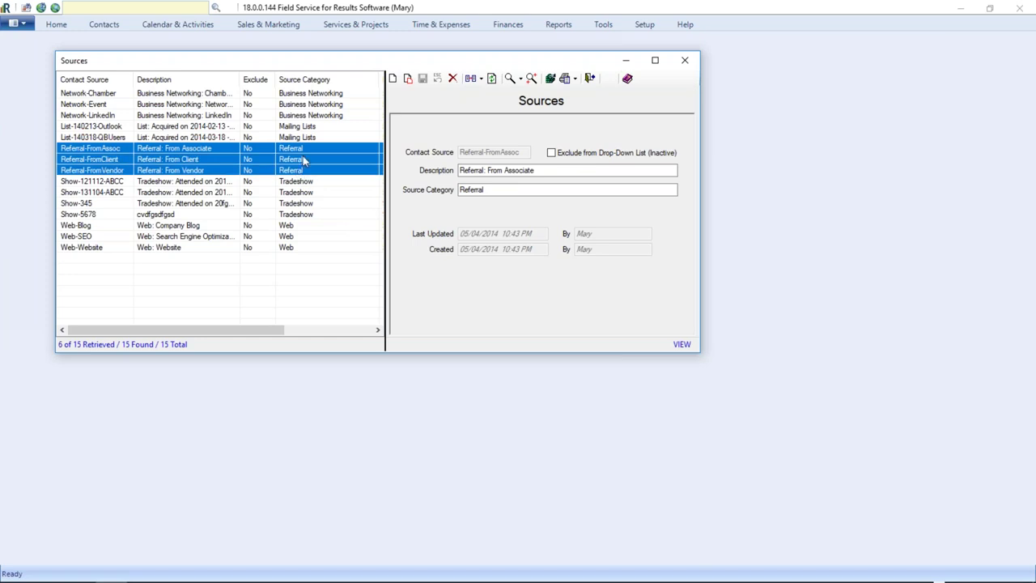
{"action": "left_click", "coordinate": [469, 190]}
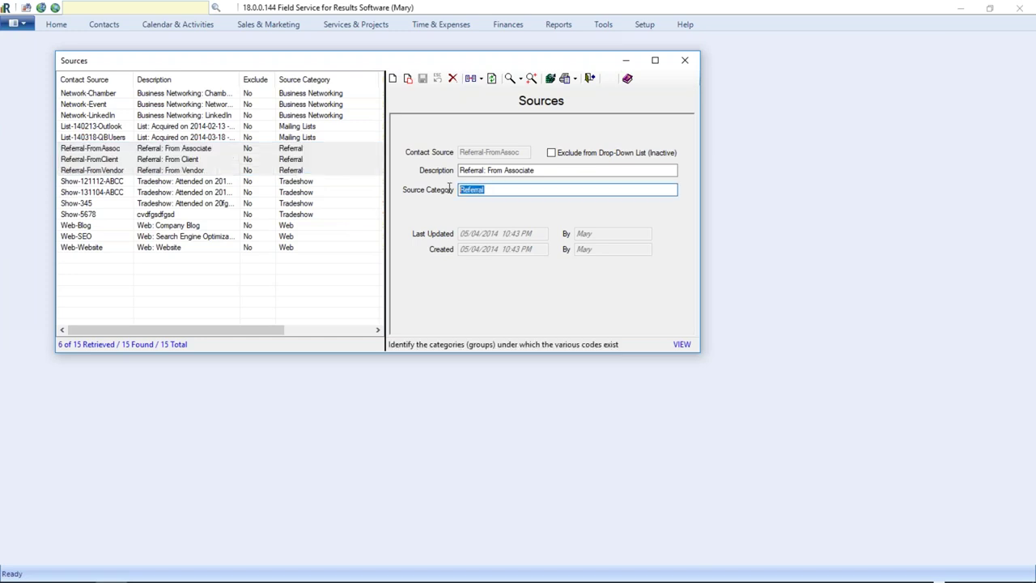
{"action": "left_click", "coordinate": [289, 150]}
{"action": "left_click", "coordinate": [296, 171], "text": "shift"}
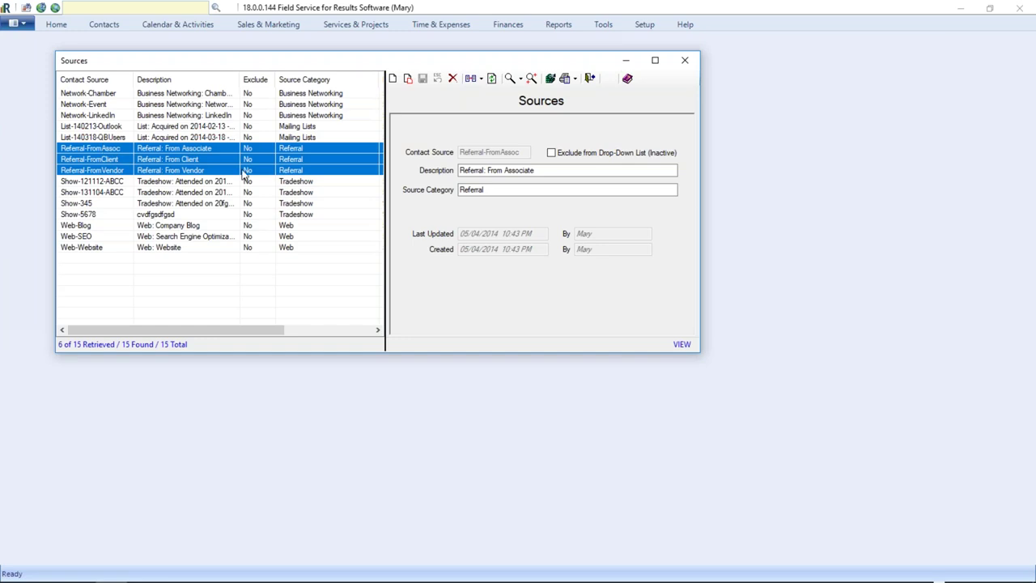
{"action": "left_click", "coordinate": [308, 83]}
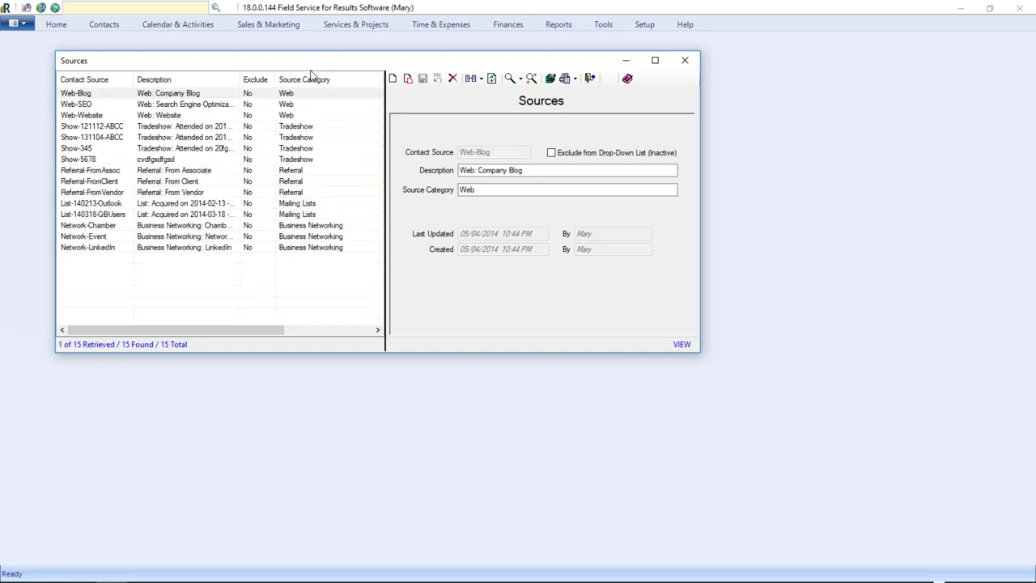
{"action": "left_click", "coordinate": [308, 80]}
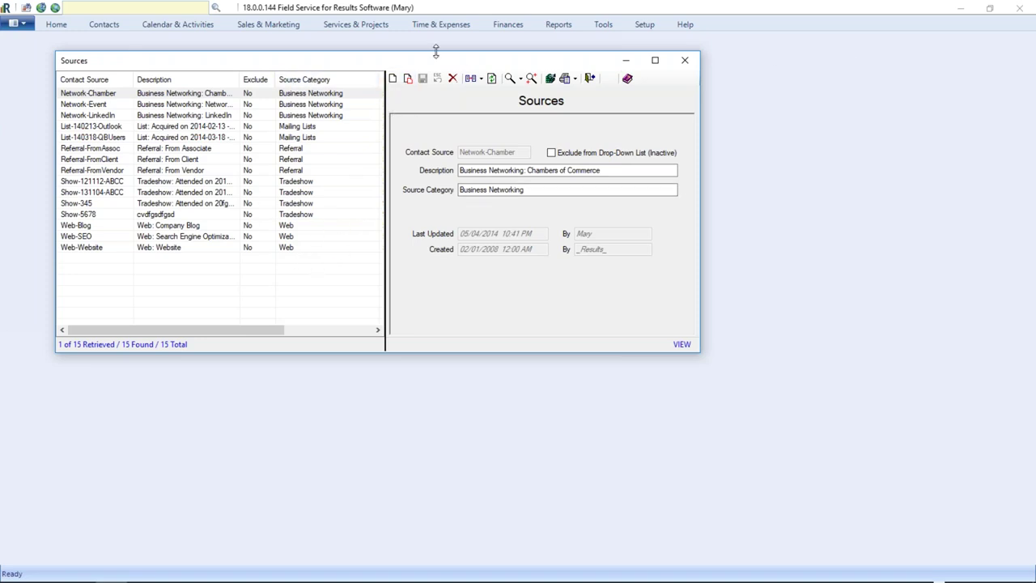
Add a new source named Card 10-2018 in the Card Campaign category.
{"action": "left_click", "coordinate": [393, 80]}
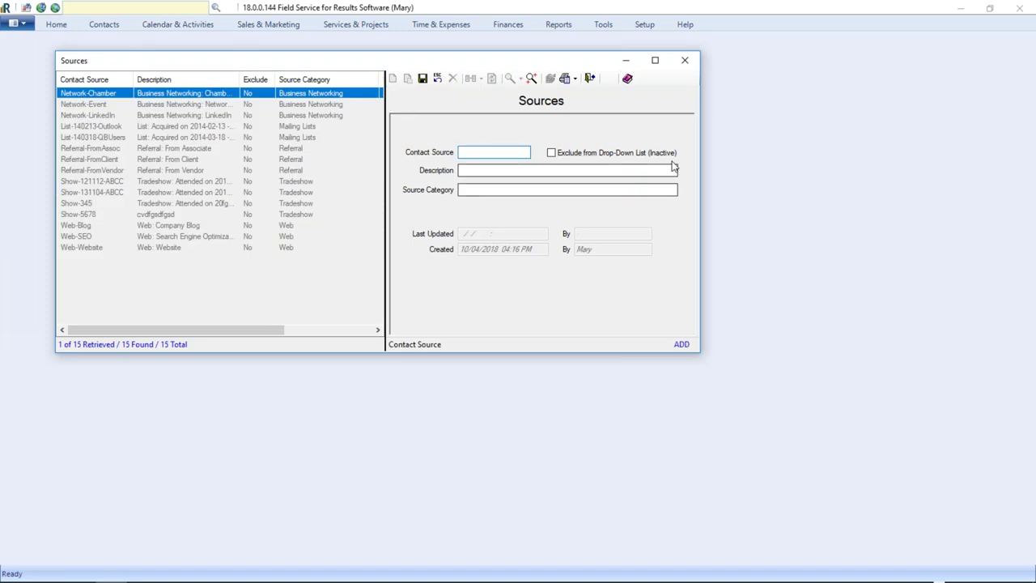
{"action": "left_click", "coordinate": [468, 190]}
{"action": "type", "text": "Card C"}
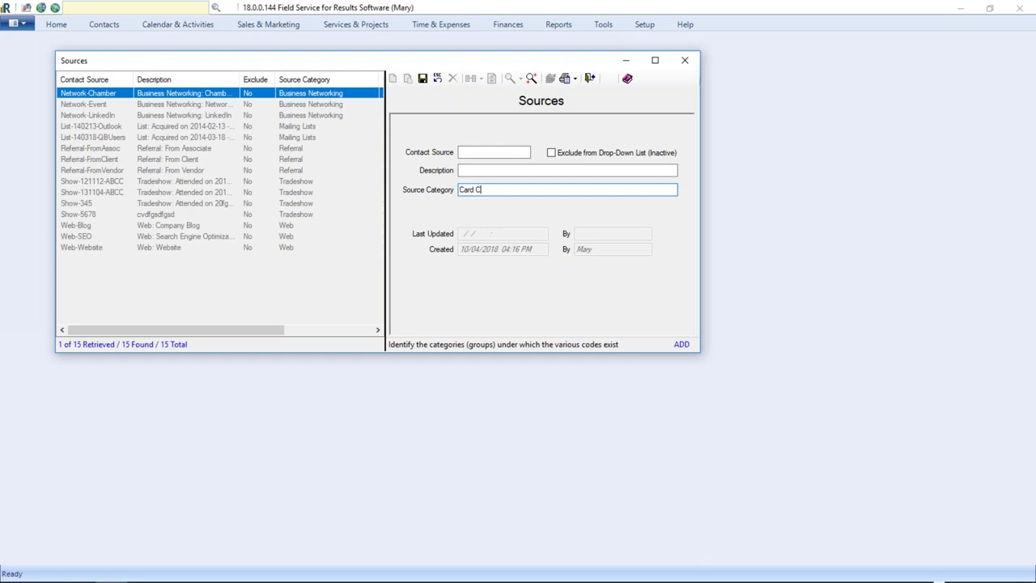
{"action": "type", "text": "ampaign"}
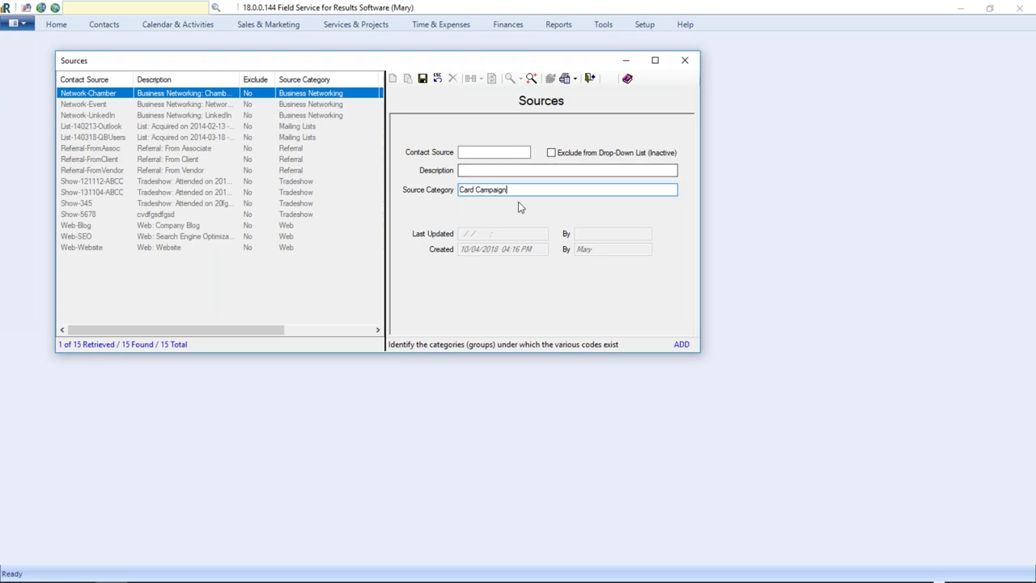
{"action": "left_click", "coordinate": [479, 151]}
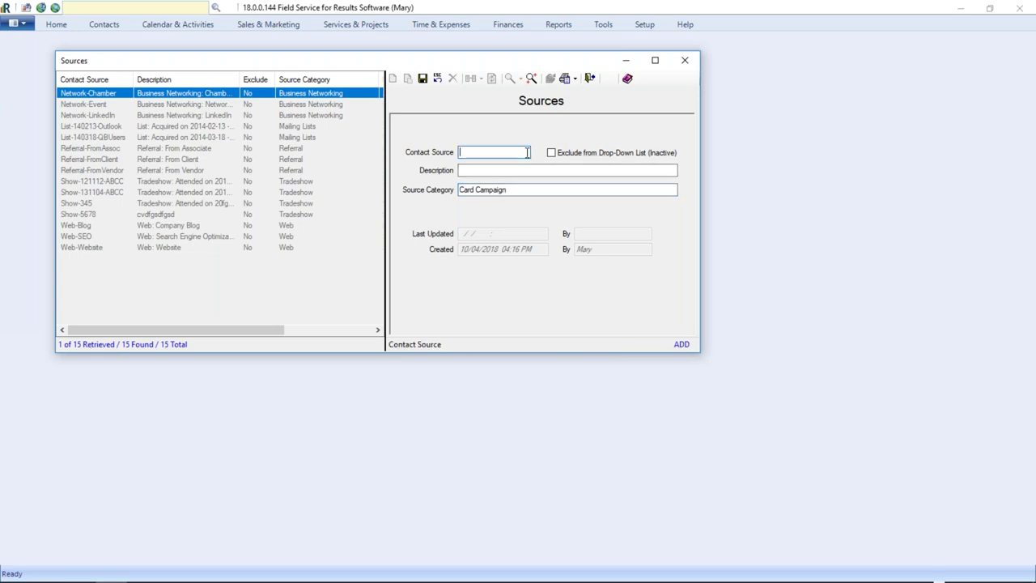
{"action": "type", "text": "Card 10-2018"}
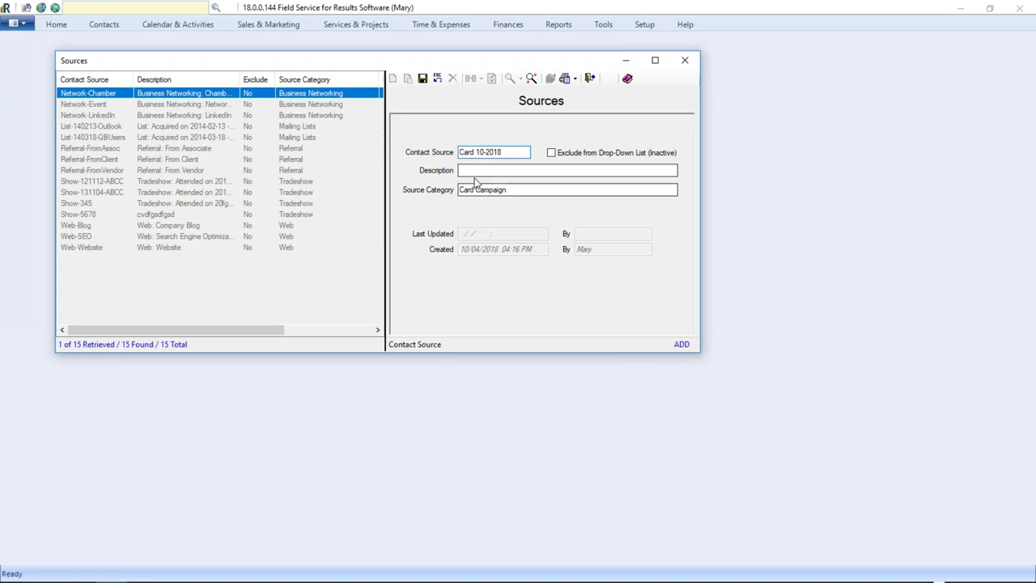
Give it the description 'Postcard sent in Oct. 2018', save it and close the Sources list.
{"action": "left_click", "coordinate": [518, 189]}
{"action": "key", "text": "ctrl+c"}
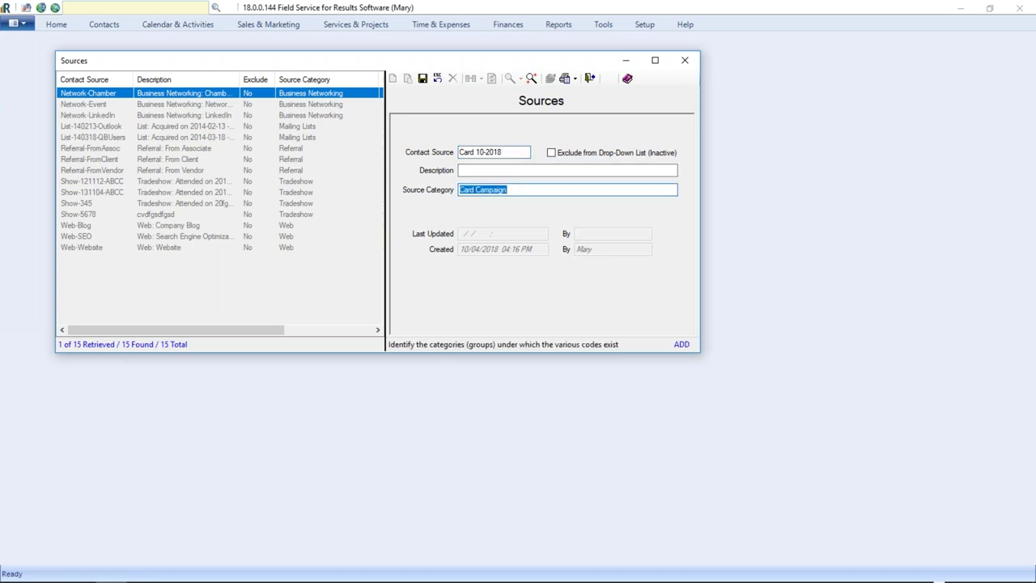
{"action": "left_click", "coordinate": [461, 169]}
{"action": "key", "text": "ctrl+v"}
{"action": "type", "text": "L"}
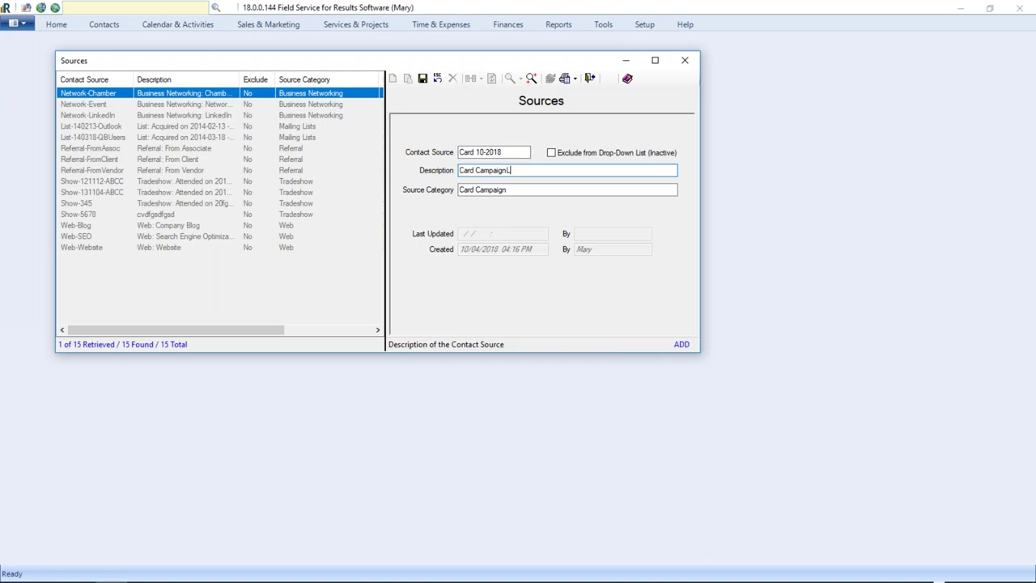
{"action": "key", "text": "BackSpace"}
{"action": "type", "text": ": "}
{"action": "type", "text": "Fr"}
{"action": "key", "text": "BackSpace"}
{"action": "key", "text": "BackSpace"}
{"action": "type", "text": "Postcard sent in Oct. 2018"}
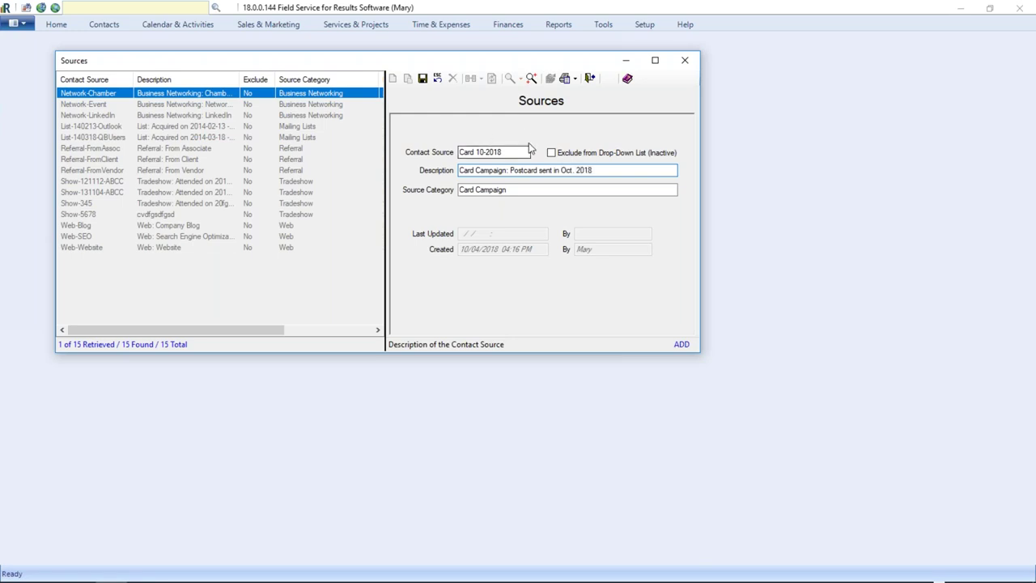
{"action": "left_click", "coordinate": [422, 78]}
{"action": "left_click", "coordinate": [305, 260]}
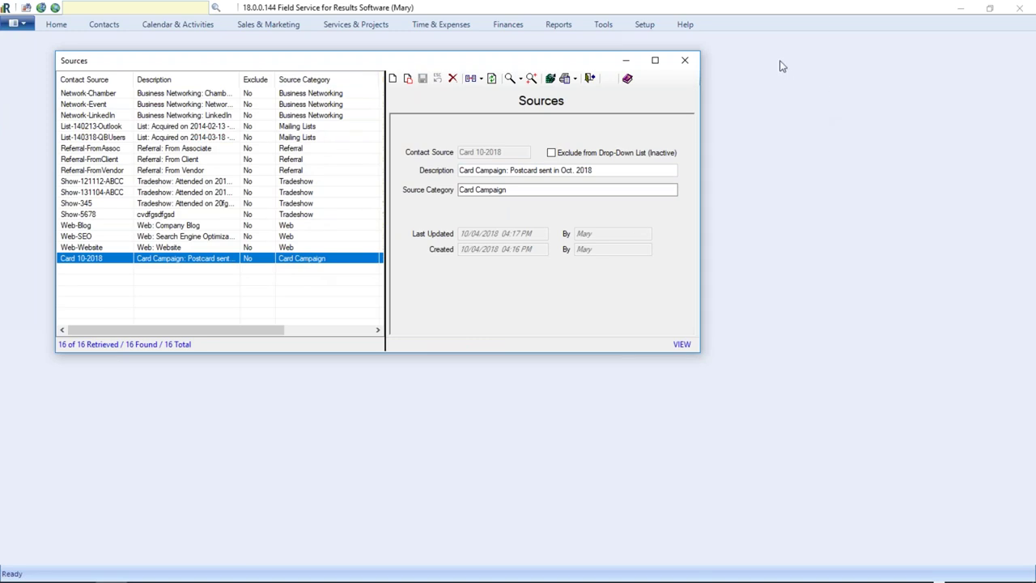
{"action": "left_click", "coordinate": [685, 60]}
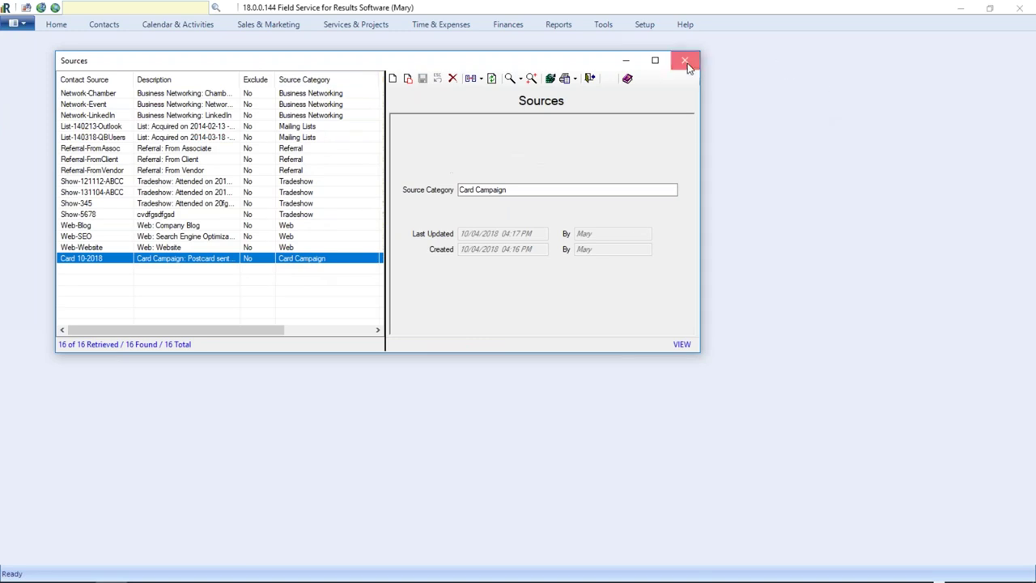
{"action": "left_click", "coordinate": [108, 26]}
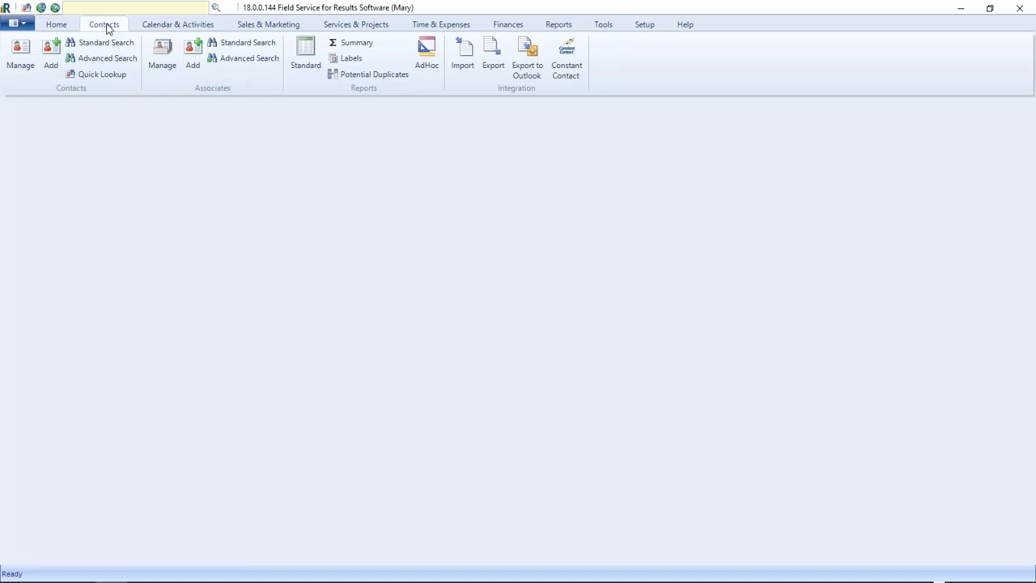
{"action": "left_click", "coordinate": [48, 53]}
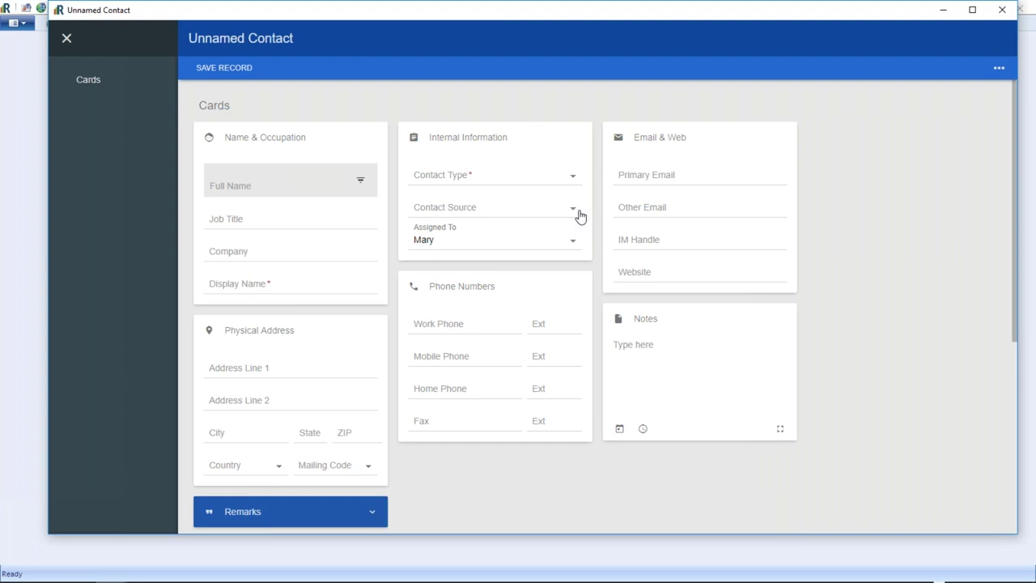
{"action": "left_click", "coordinate": [574, 212]}
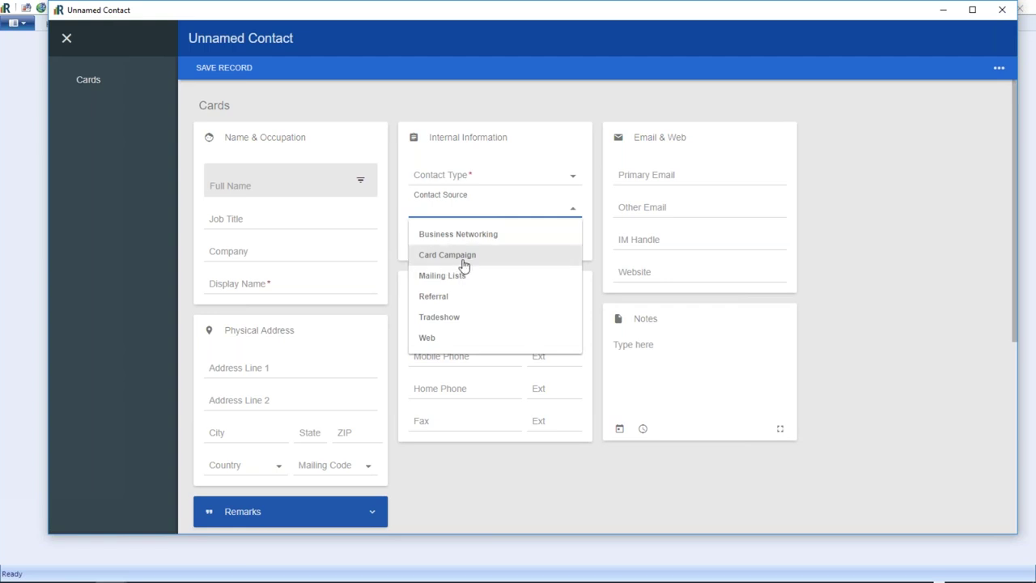
{"action": "left_click", "coordinate": [463, 265]}
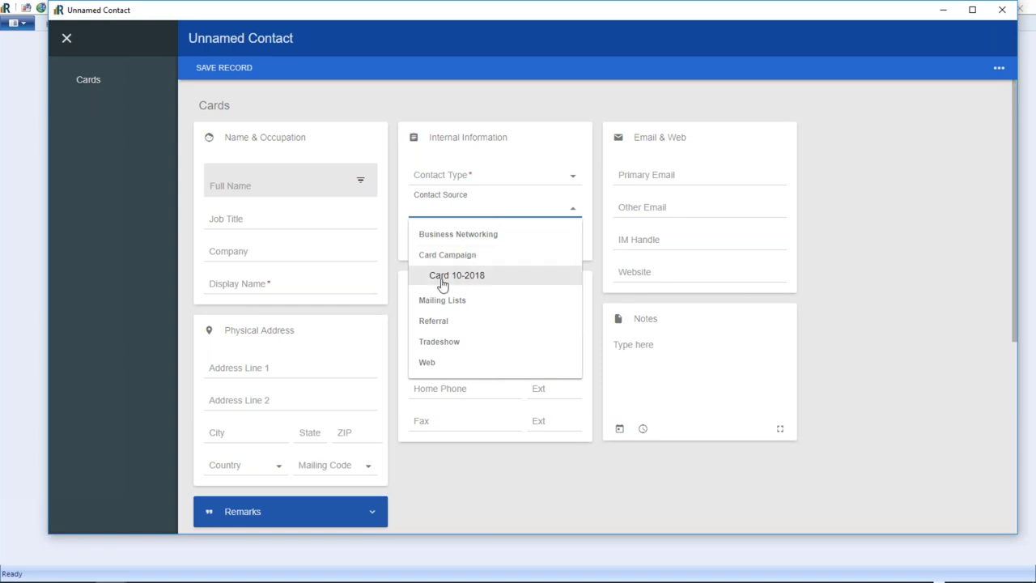
{"action": "left_click", "coordinate": [444, 256]}
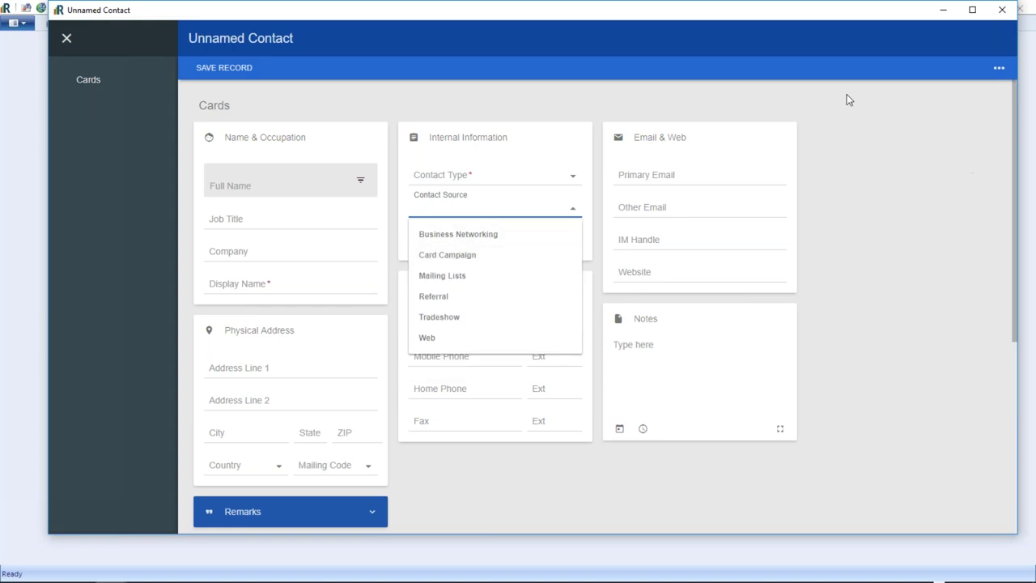
{"action": "left_click", "coordinate": [1001, 10]}
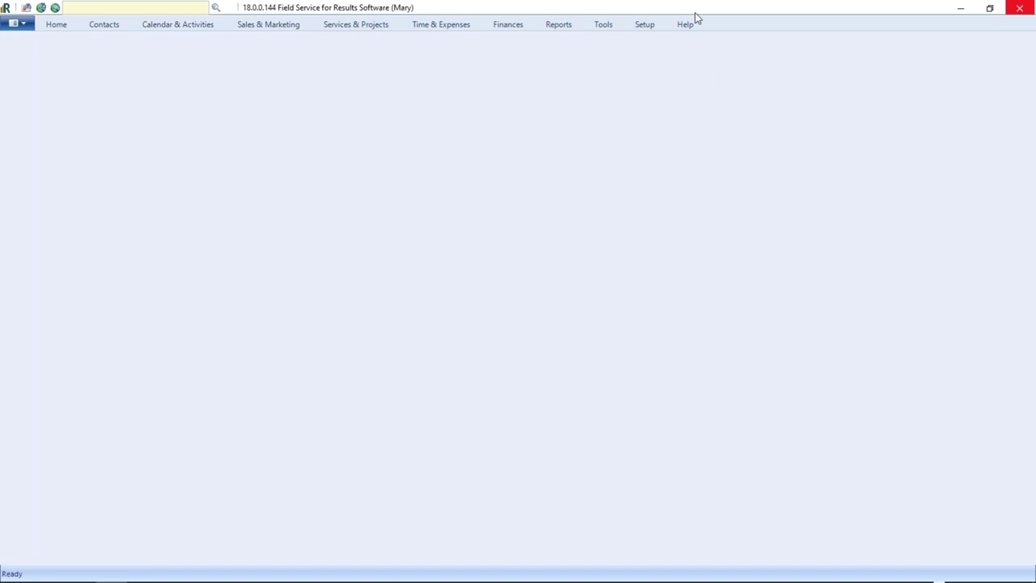
Reopen Setup > Contacts > Sources, enlarge the window and select the Card 10-2018 row.
{"action": "left_click", "coordinate": [647, 29]}
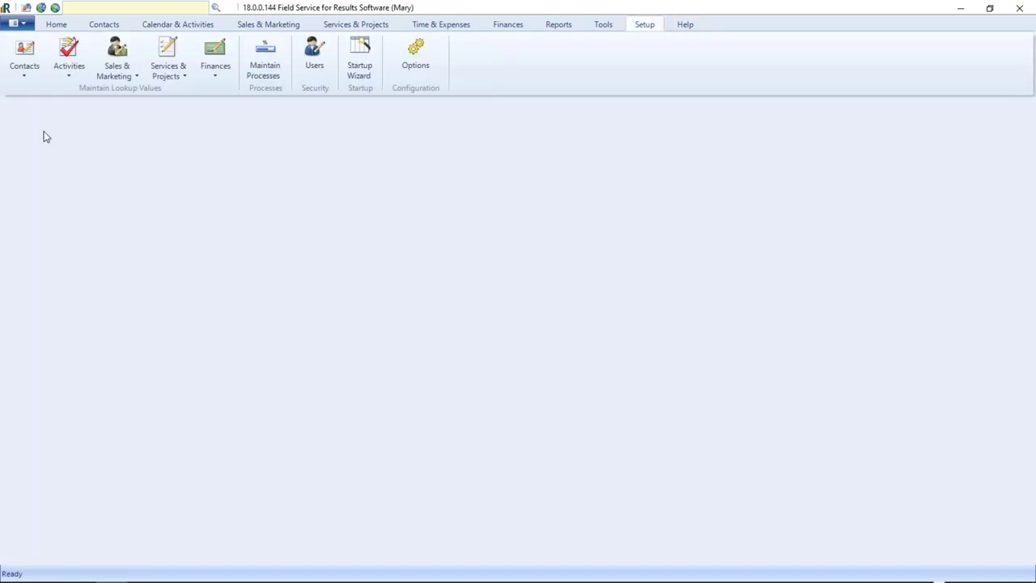
{"action": "left_click", "coordinate": [31, 63]}
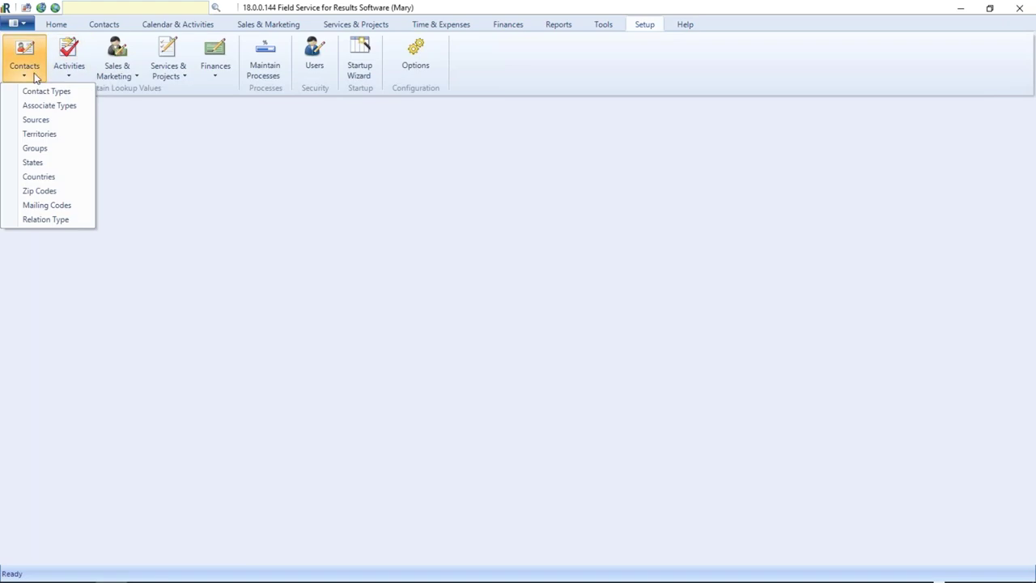
{"action": "left_click", "coordinate": [36, 119]}
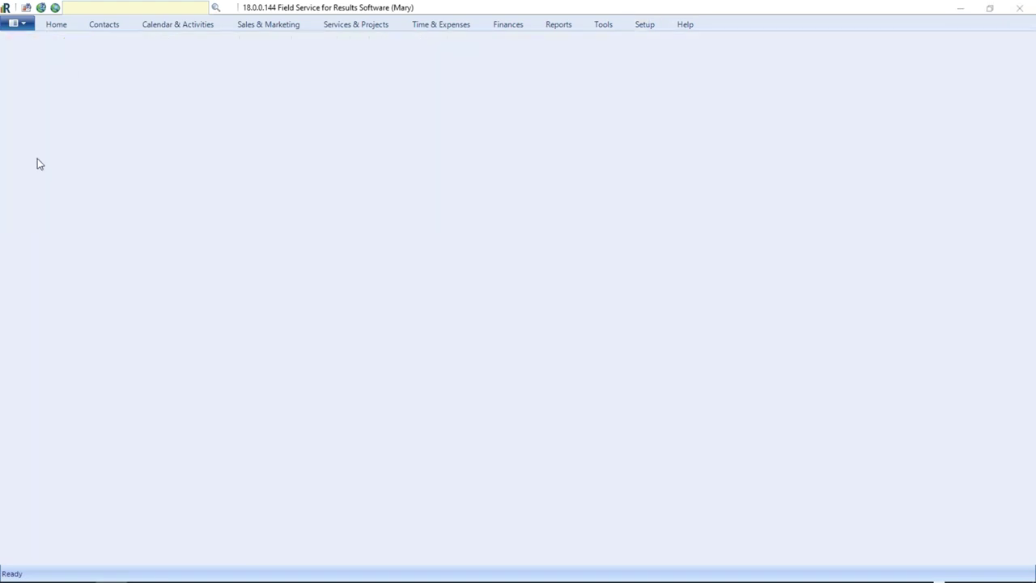
{"action": "left_click_drag", "start_coordinate": [665, 304], "coordinate": [829, 458]}
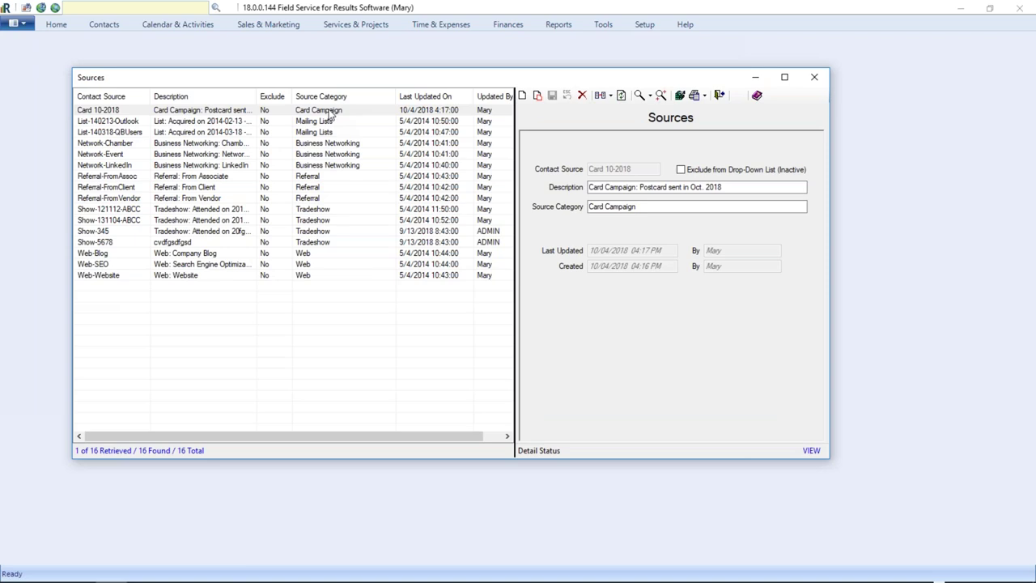
{"action": "left_click", "coordinate": [507, 113]}
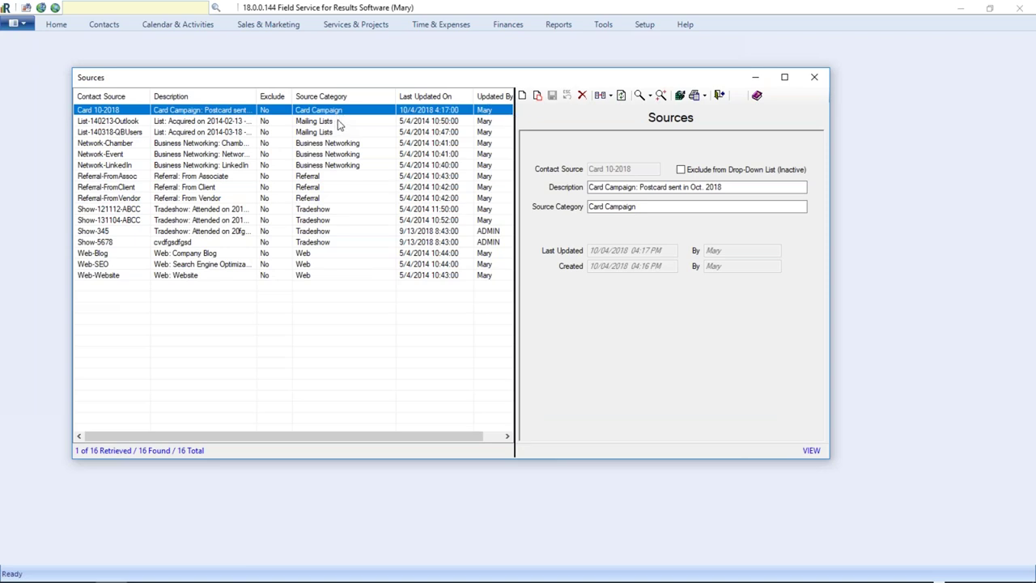
{"action": "left_click", "coordinate": [523, 95]}
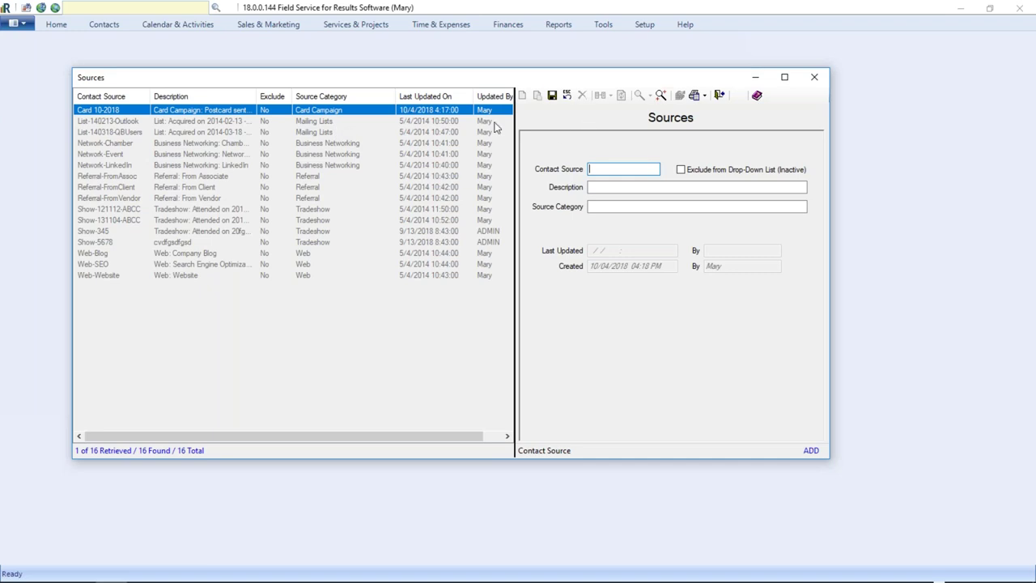
{"action": "left_click", "coordinate": [566, 95]}
{"action": "left_click", "coordinate": [526, 344]}
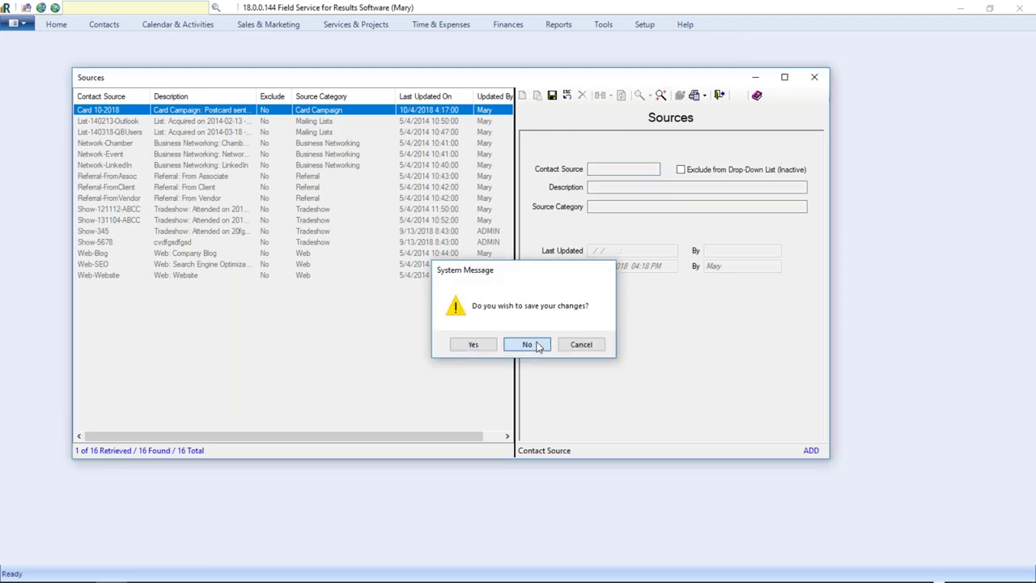
{"action": "left_click", "coordinate": [326, 111]}
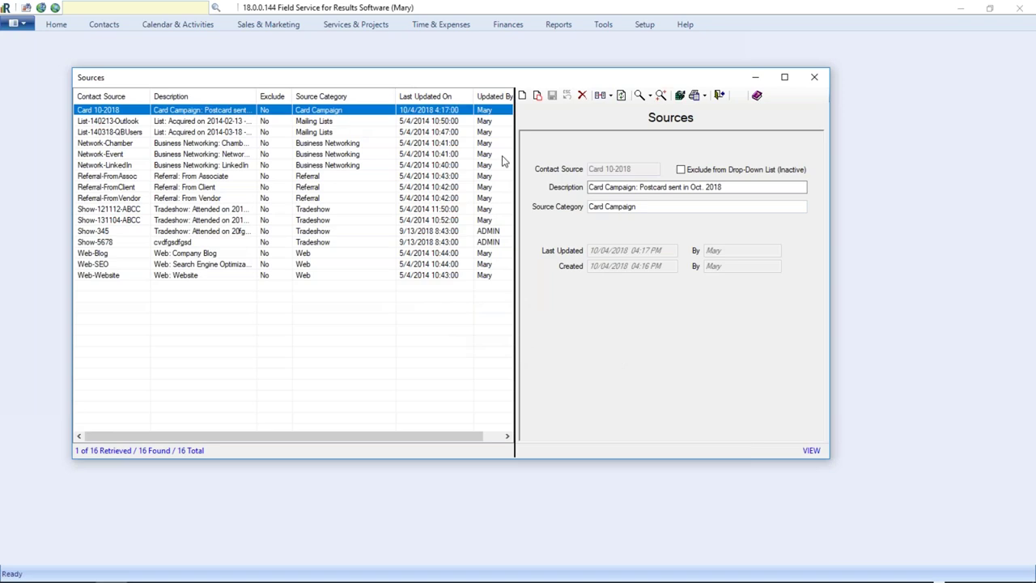
Duplicate Card 10-2018 as Card 11-2018, change the description month to Nov., and save.
{"action": "left_click", "coordinate": [537, 95]}
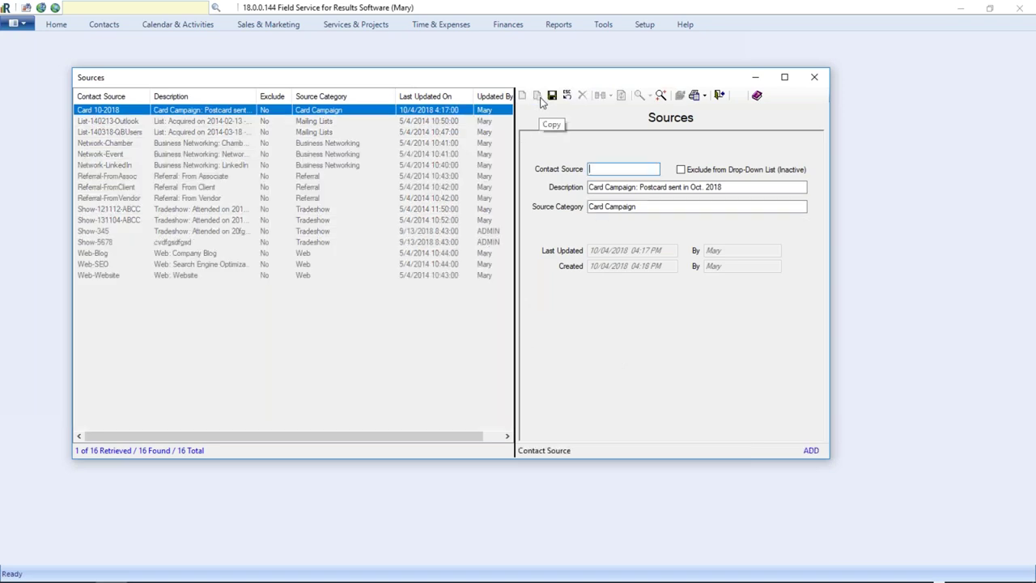
{"action": "left_click", "coordinate": [644, 208]}
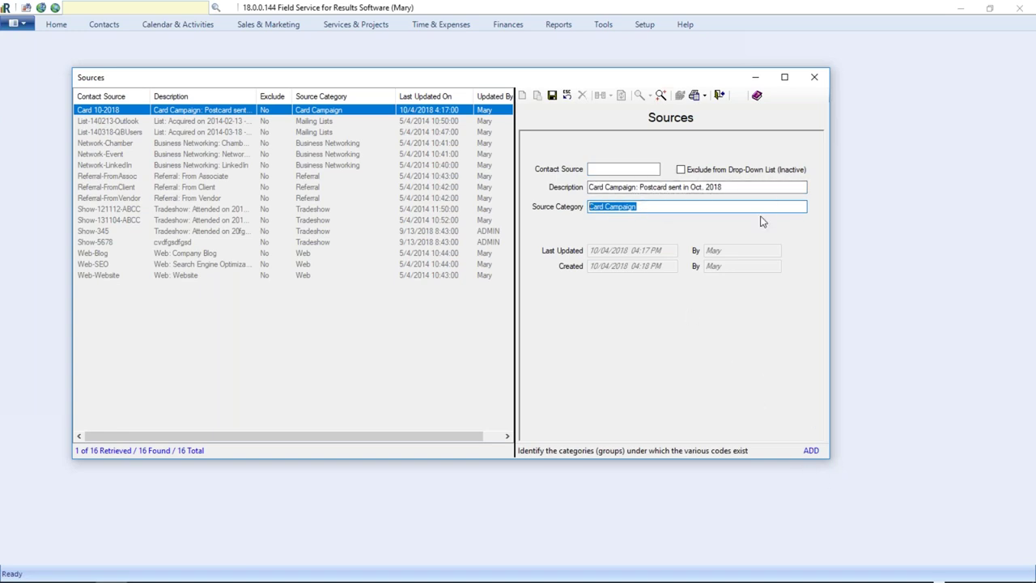
{"action": "left_click", "coordinate": [602, 168]}
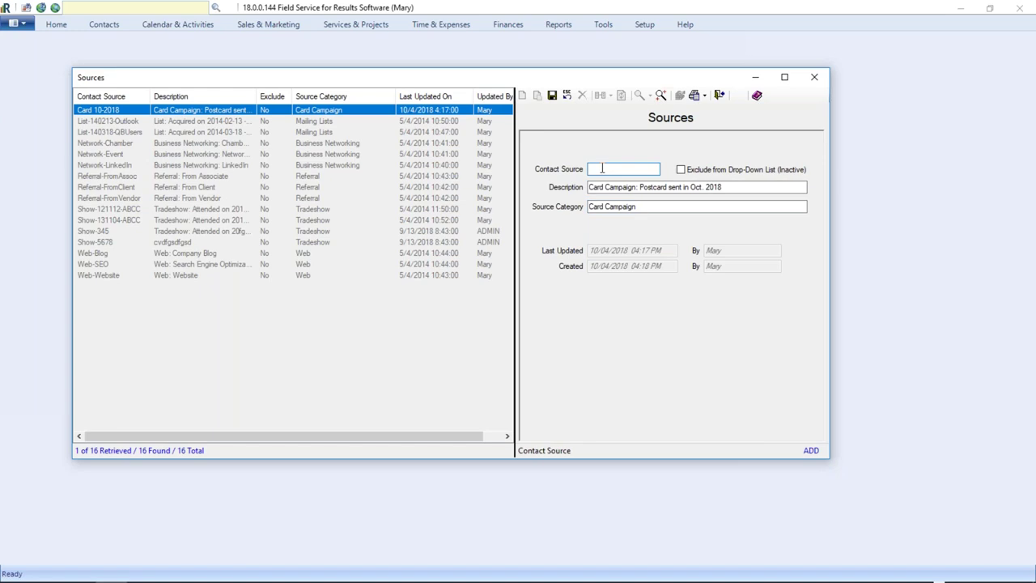
{"action": "type", "text": "Card 11-2018"}
{"action": "double_click", "coordinate": [696, 187]}
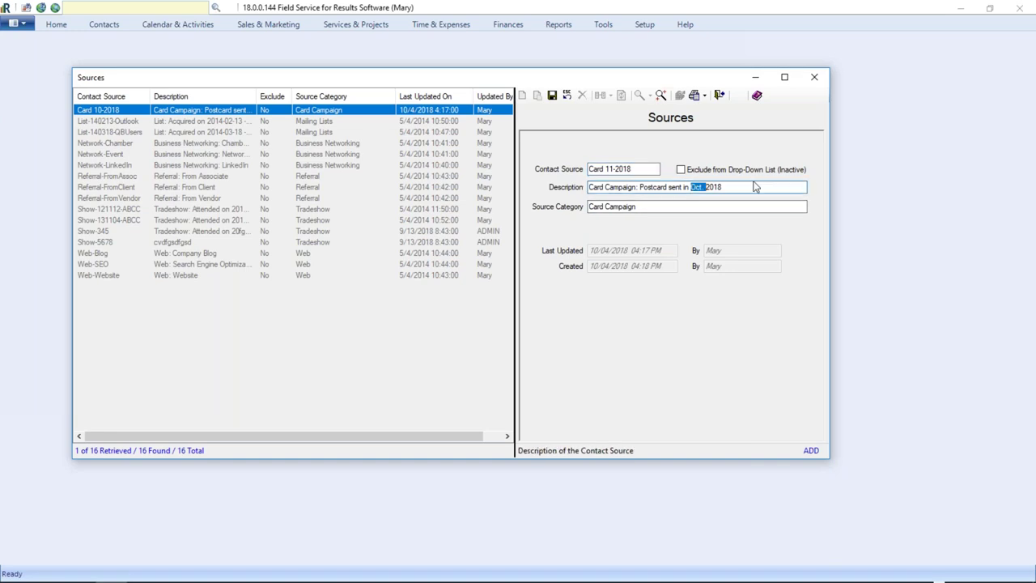
{"action": "type", "text": "Nov."}
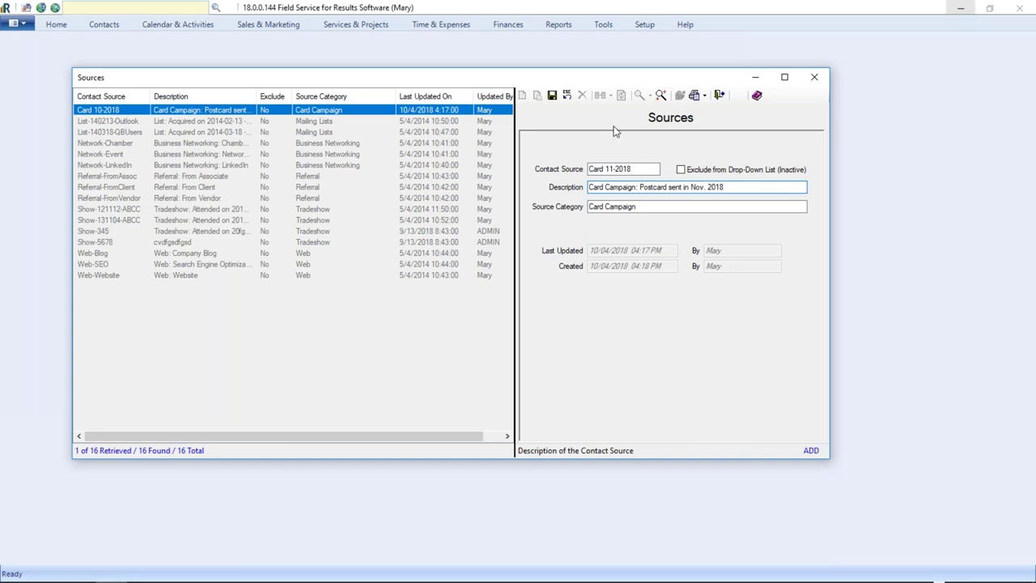
{"action": "left_click", "coordinate": [552, 95]}
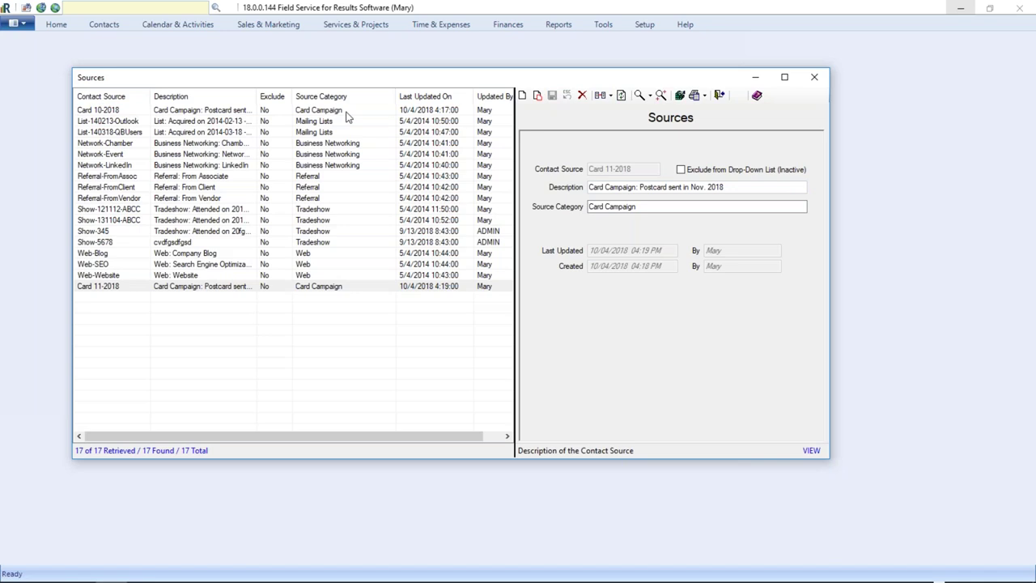
Sort by category, select both Card Campaign sources, and close the Sources list.
{"action": "left_click", "coordinate": [323, 97]}
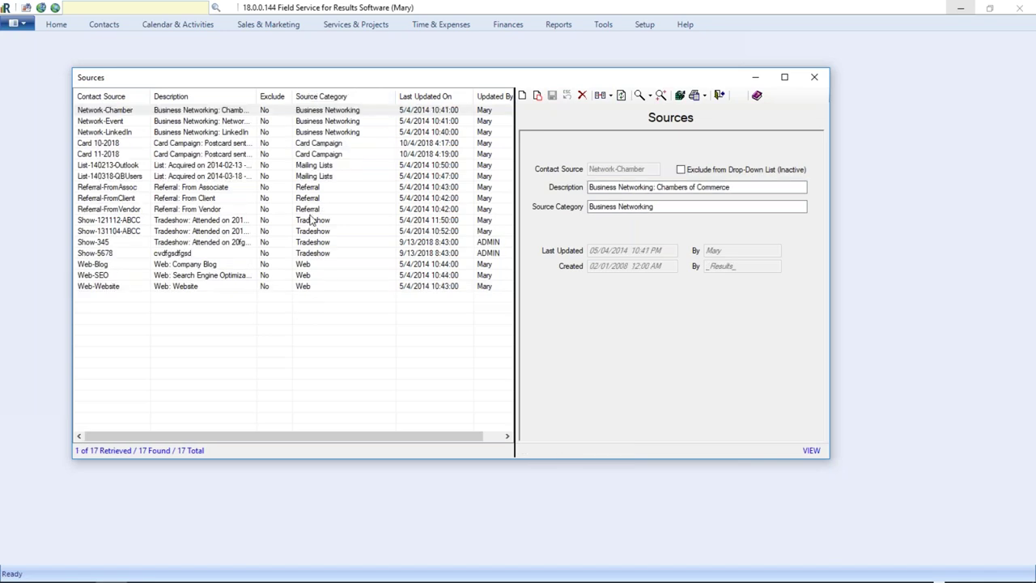
{"action": "left_click", "coordinate": [320, 146]}
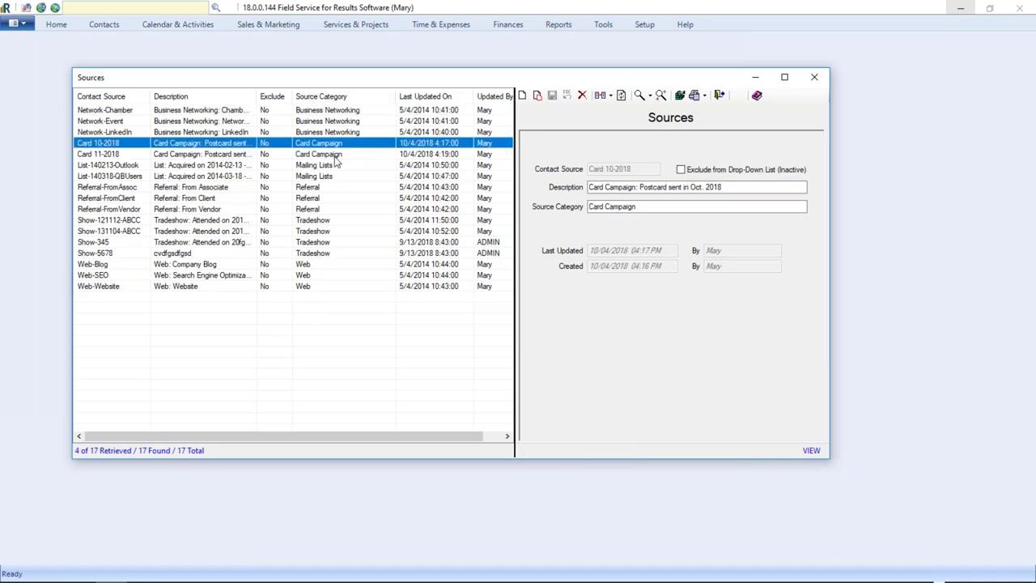
{"action": "left_click", "coordinate": [330, 156], "text": "shift"}
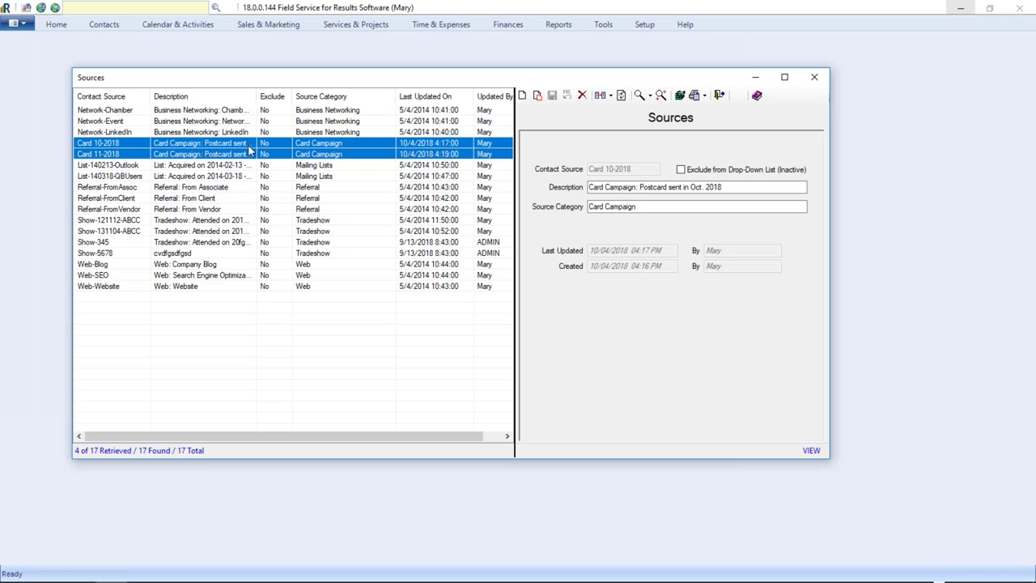
{"action": "left_click", "coordinate": [814, 76]}
{"action": "left_click", "coordinate": [104, 25]}
{"action": "left_click", "coordinate": [50, 60]}
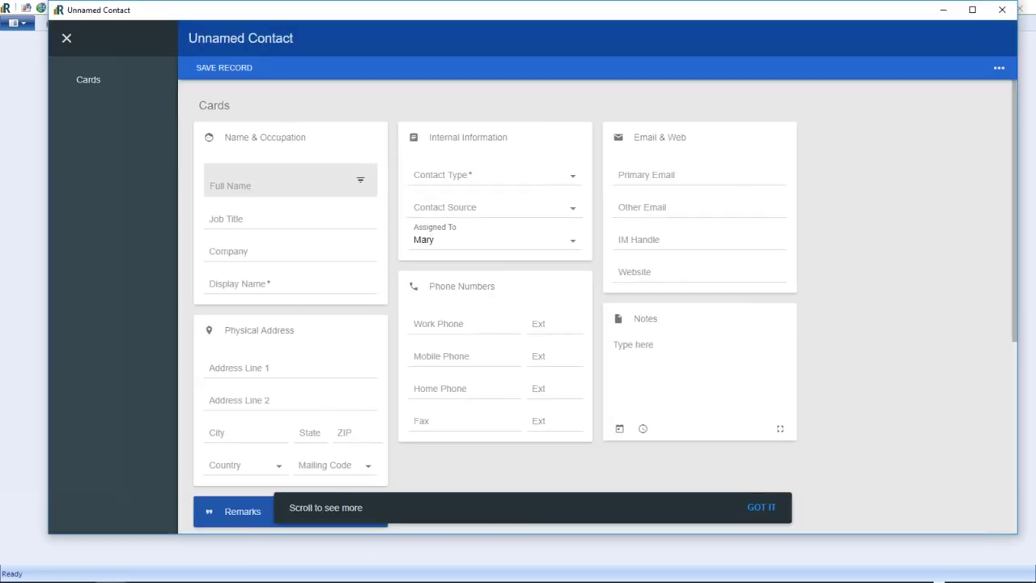
{"action": "left_click", "coordinate": [573, 209]}
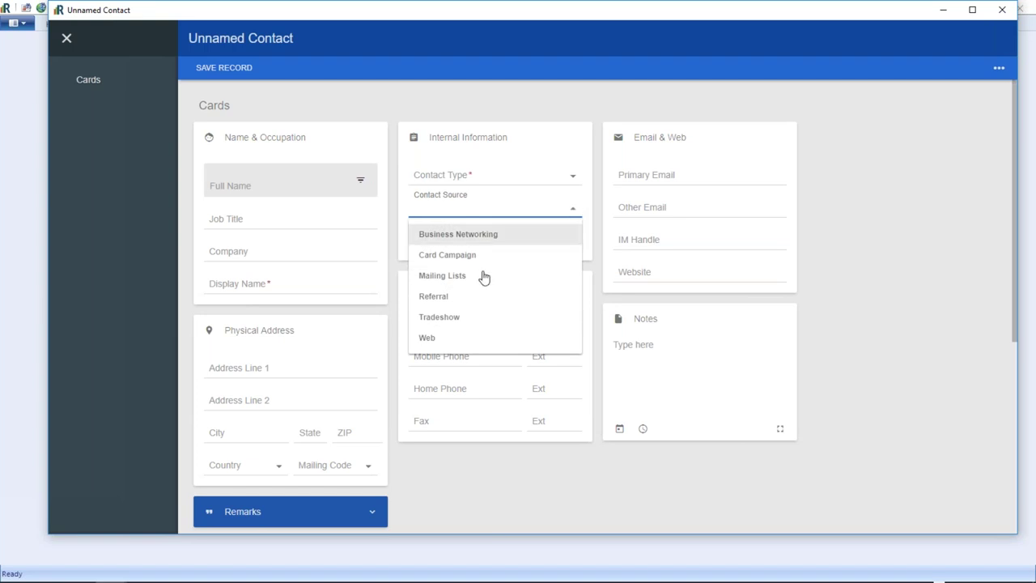
{"action": "left_click", "coordinate": [447, 255]}
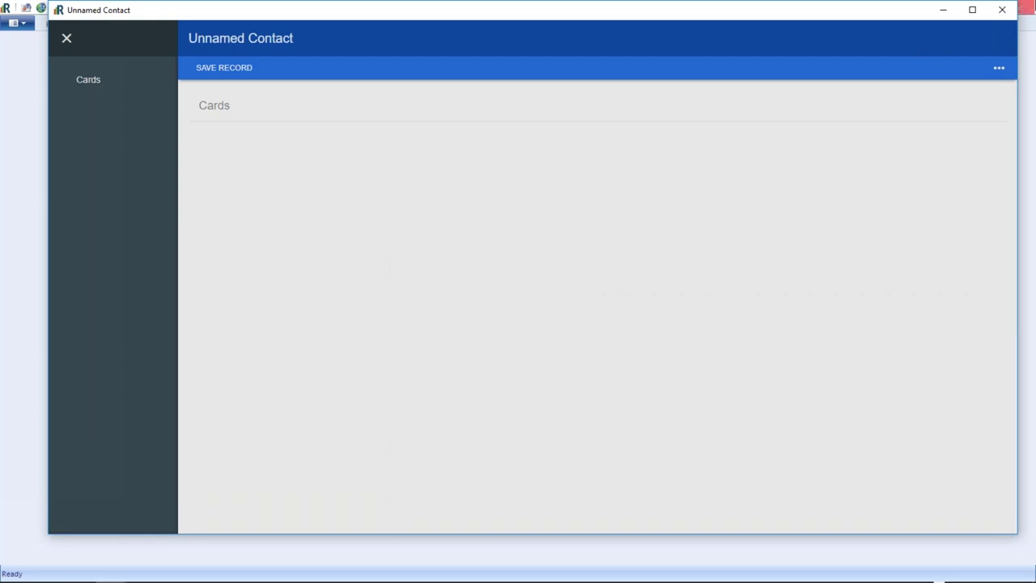
{"action": "left_click", "coordinate": [1002, 10]}
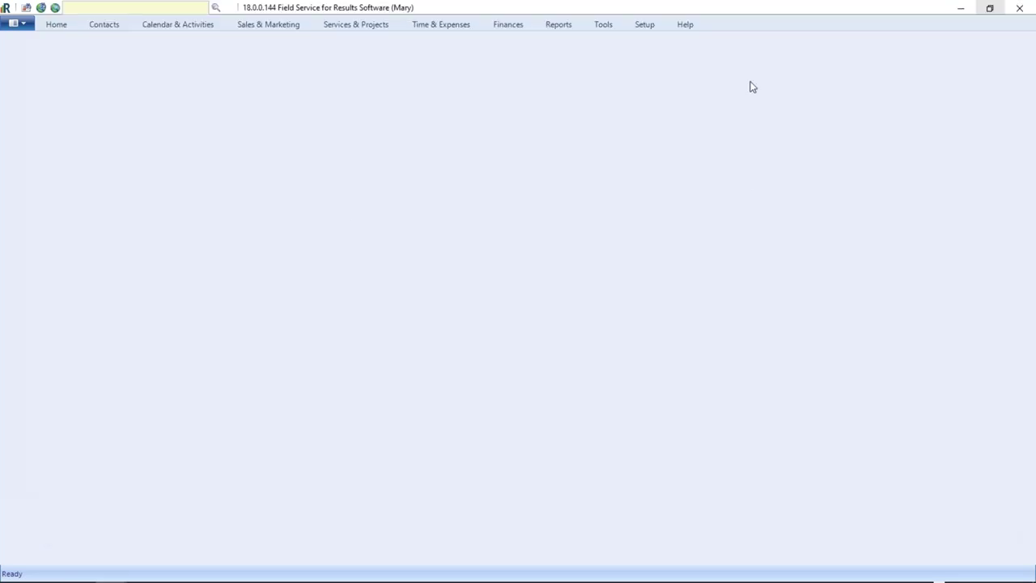
Open Setup > Contacts > Contact Types, enlarge the window and sort by contact category.
{"action": "left_click", "coordinate": [649, 25]}
{"action": "left_click", "coordinate": [25, 63]}
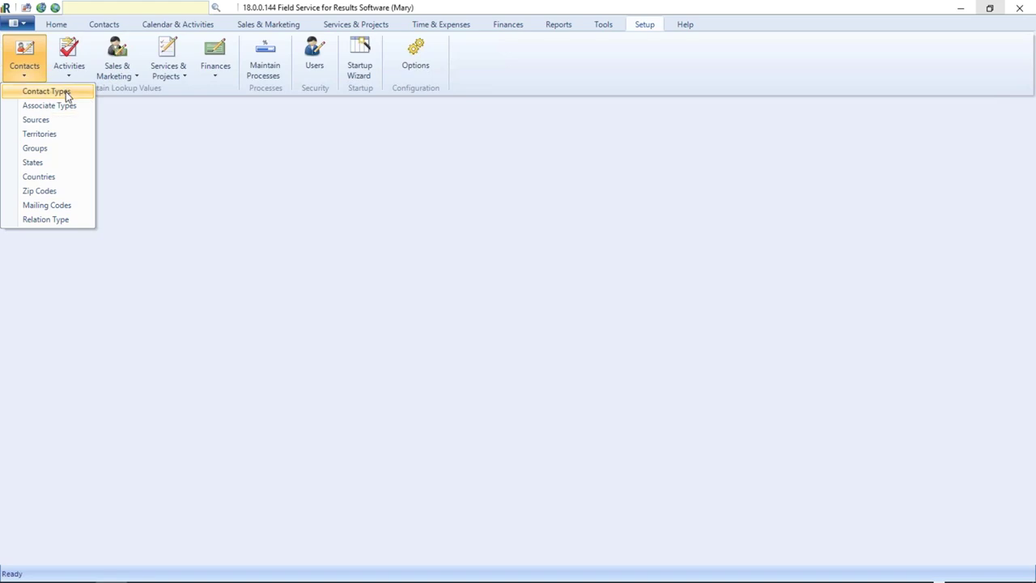
{"action": "left_click", "coordinate": [67, 95]}
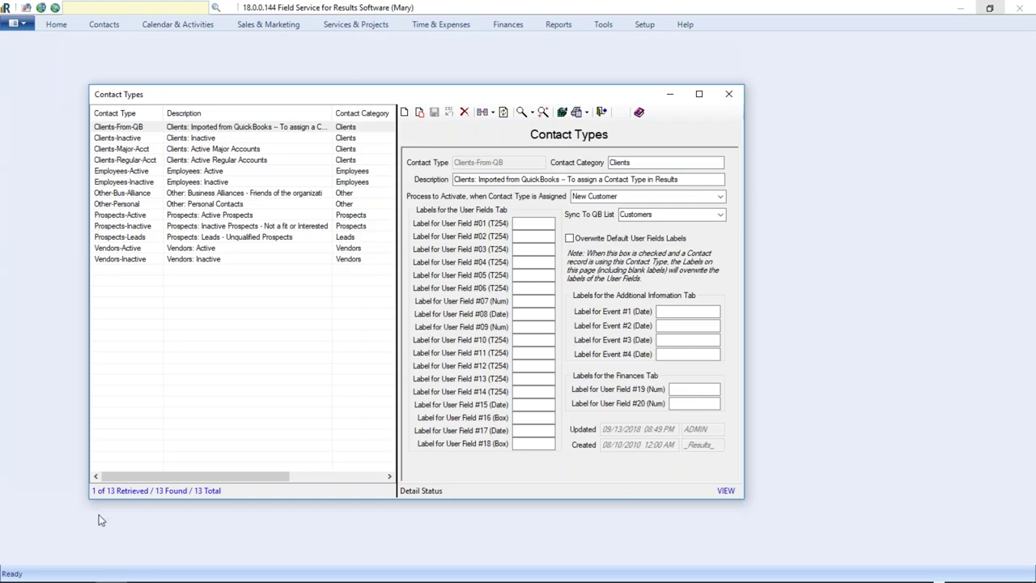
{"action": "left_click_drag", "start_coordinate": [16, 531], "coordinate": [19, 527]}
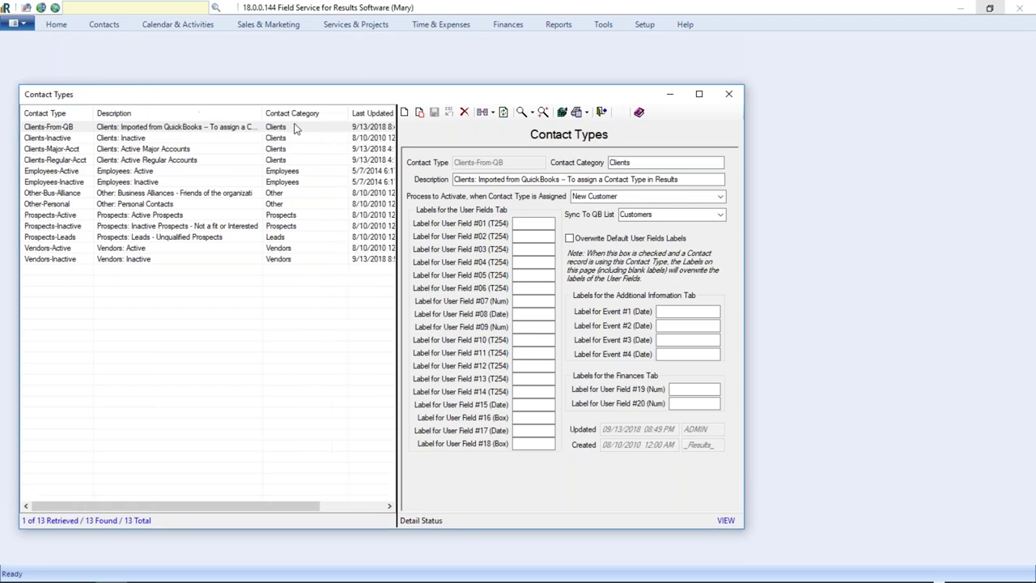
{"action": "left_click", "coordinate": [291, 113]}
Browse the Clients and Vendors types, then show Clients-Regular-Acct's Process to Activate choices.
{"action": "left_click", "coordinate": [280, 161]}
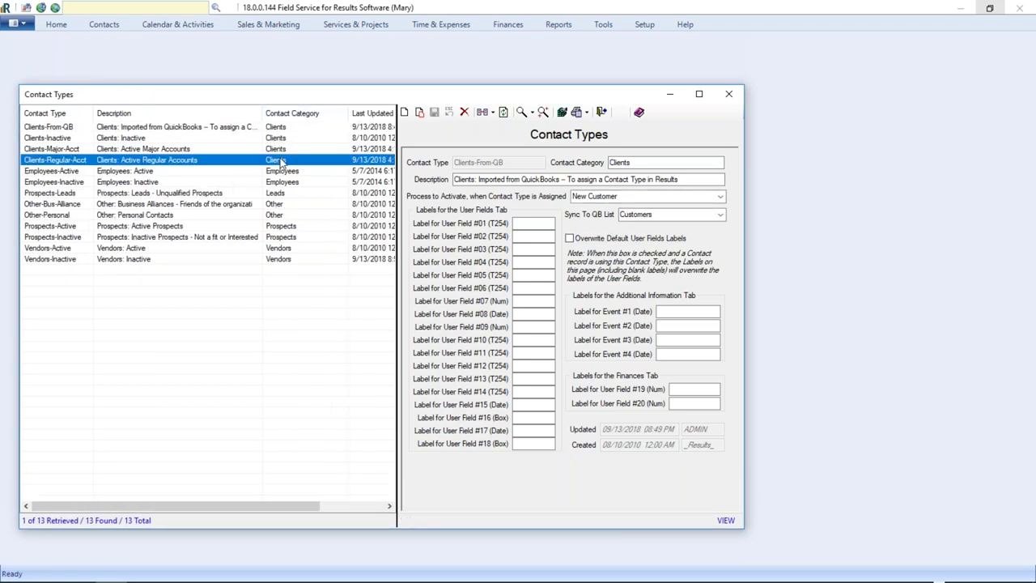
{"action": "left_click_drag", "start_coordinate": [292, 131], "coordinate": [285, 159]}
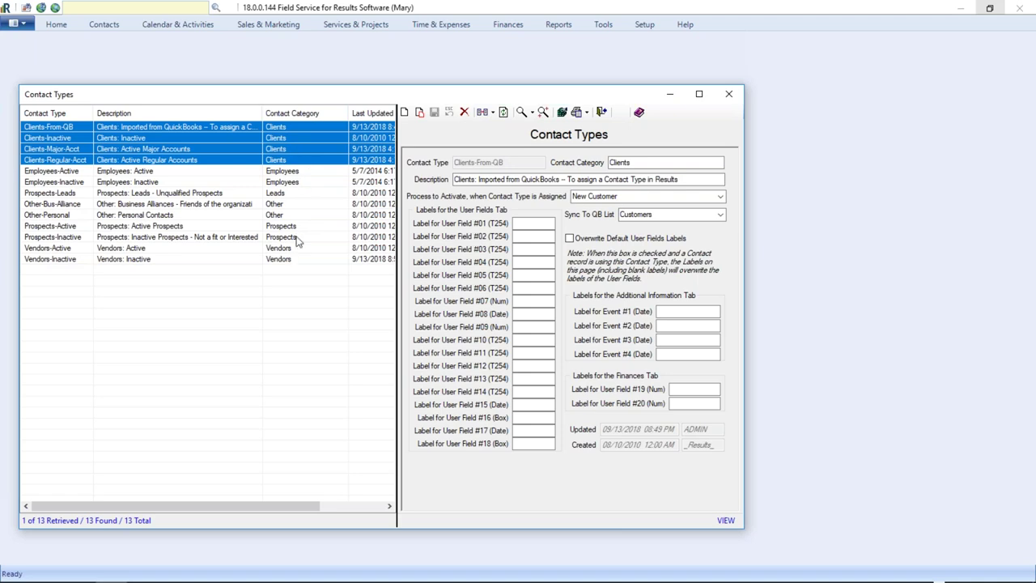
{"action": "key", "text": "shift+Down"}
{"action": "key", "text": "shift+Down"}
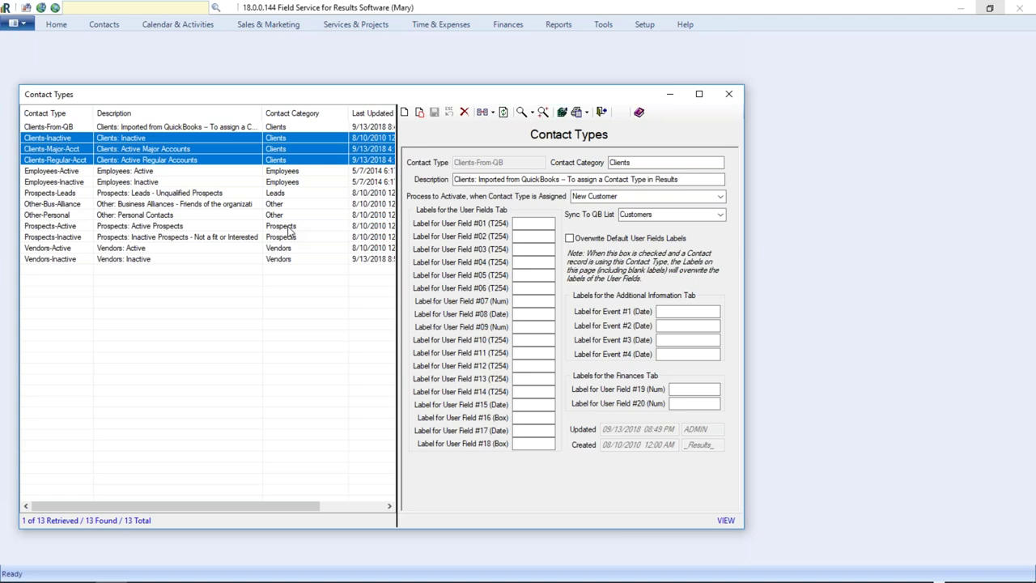
{"action": "left_click", "coordinate": [288, 248]}
{"action": "left_click", "coordinate": [288, 258], "text": "shift"}
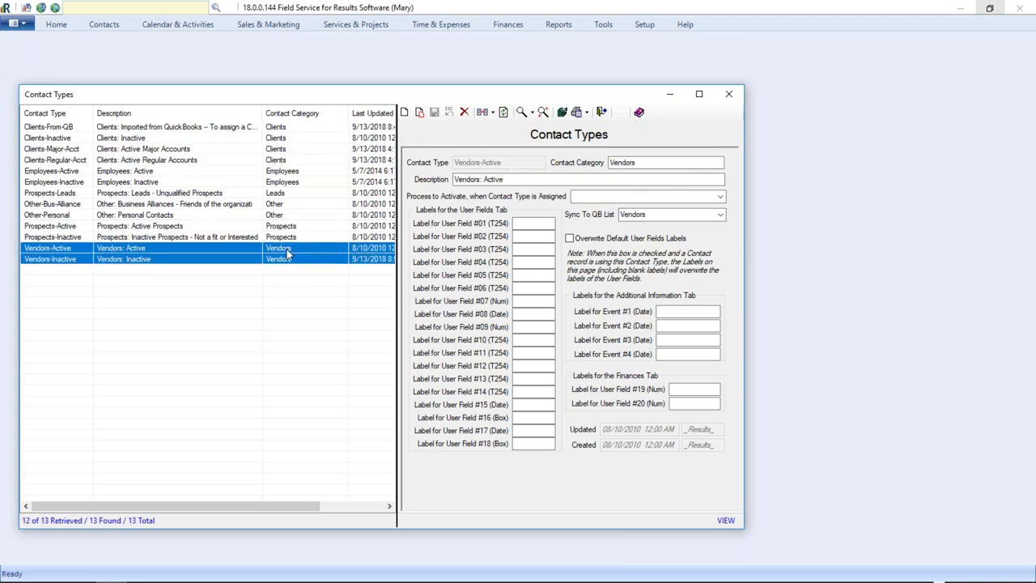
{"action": "left_click", "coordinate": [177, 139]}
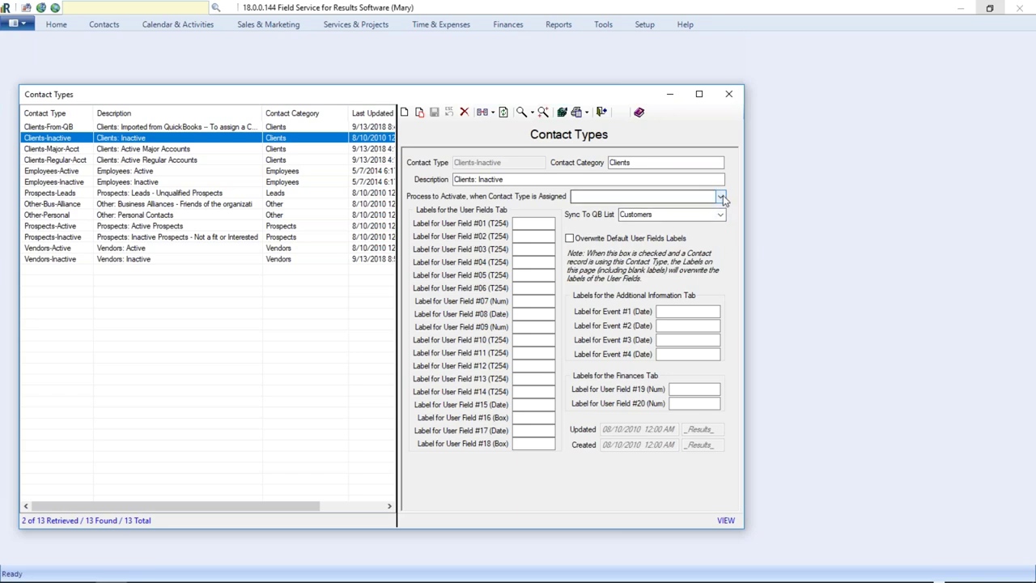
{"action": "left_click", "coordinate": [62, 164]}
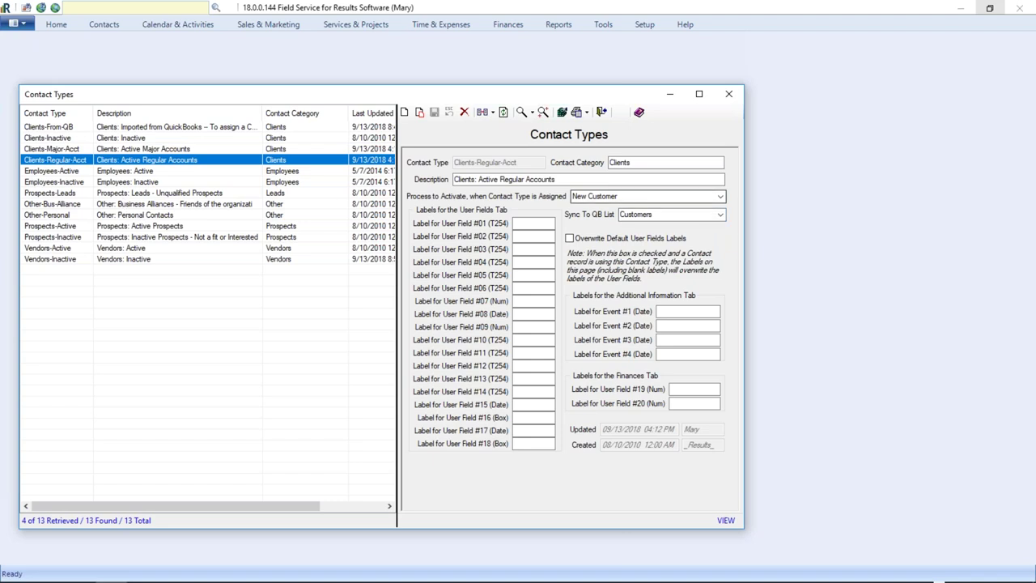
{"action": "left_click", "coordinate": [719, 197]}
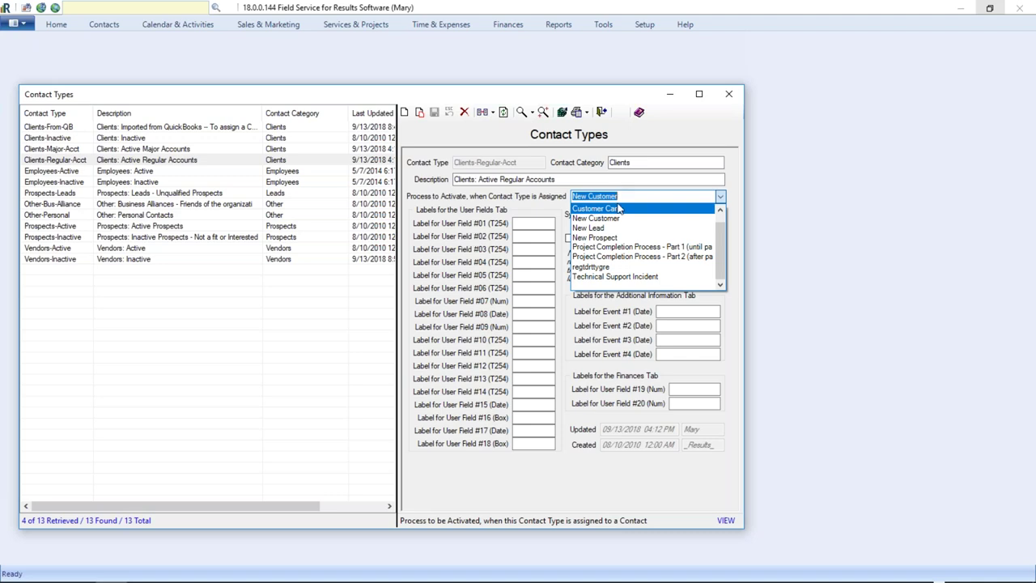
{"action": "left_click", "coordinate": [479, 197]}
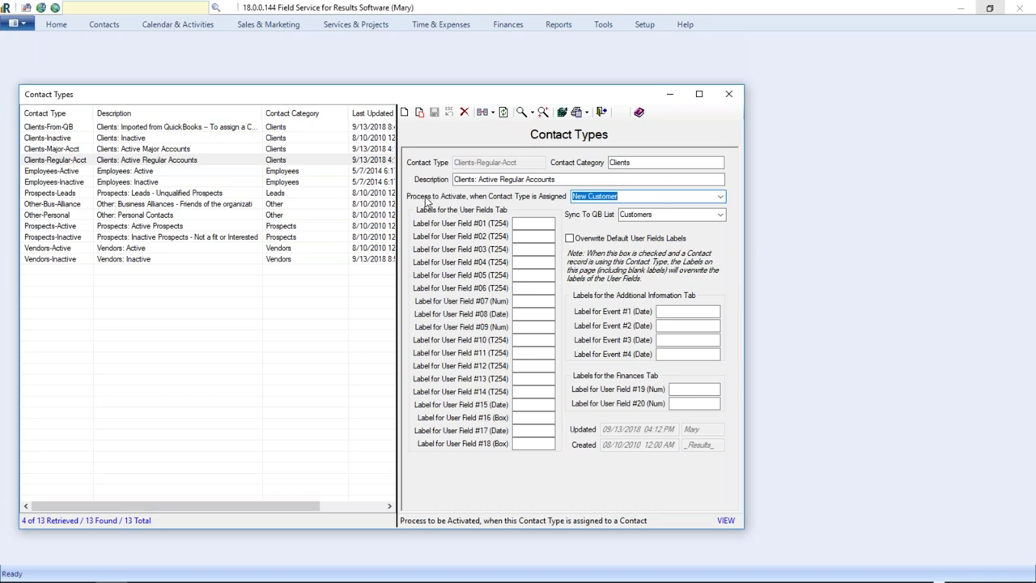
{"action": "left_click", "coordinate": [634, 195]}
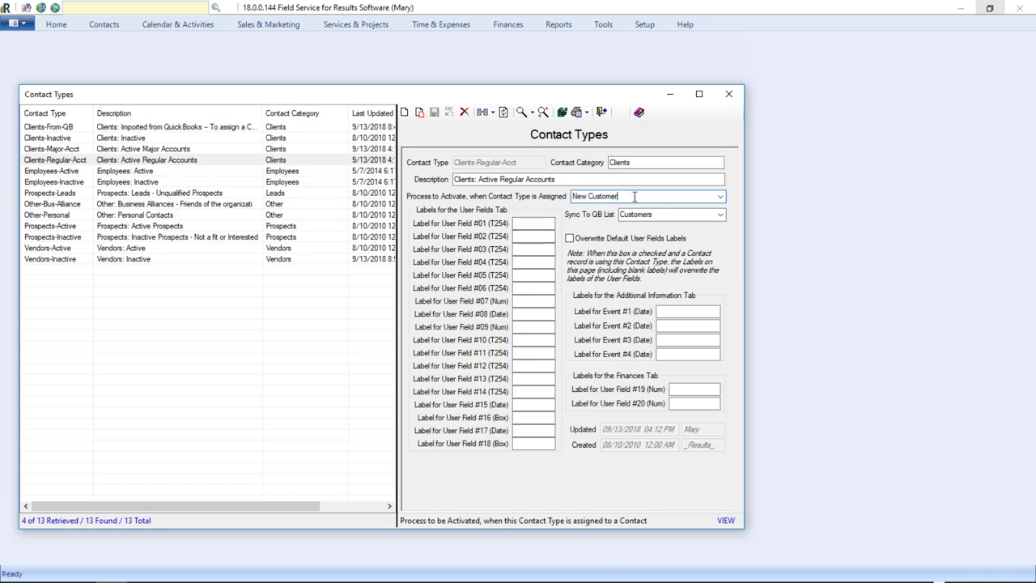
{"action": "left_click", "coordinate": [109, 150]}
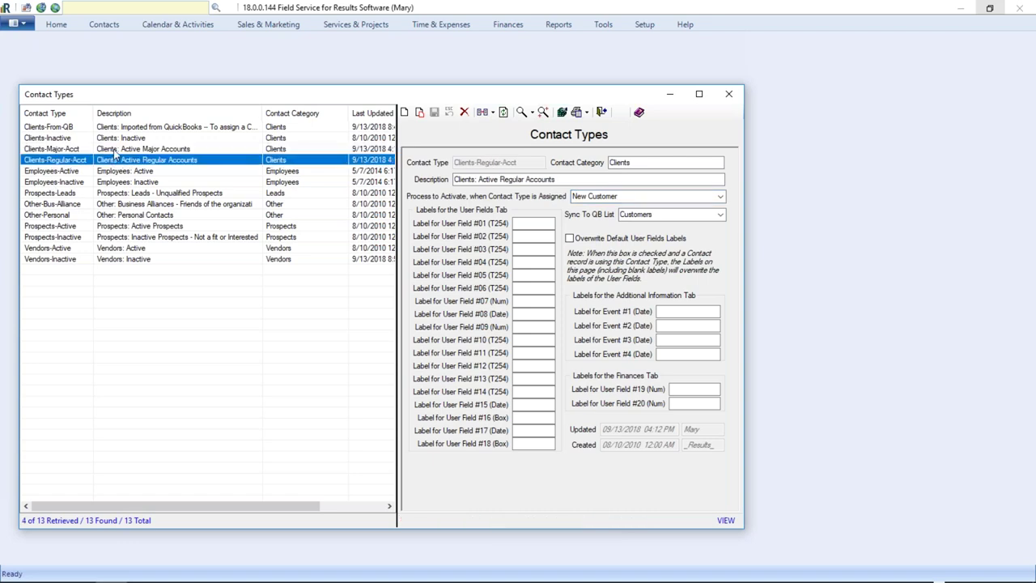
{"action": "left_click", "coordinate": [55, 161]}
{"action": "left_click", "coordinate": [59, 151]}
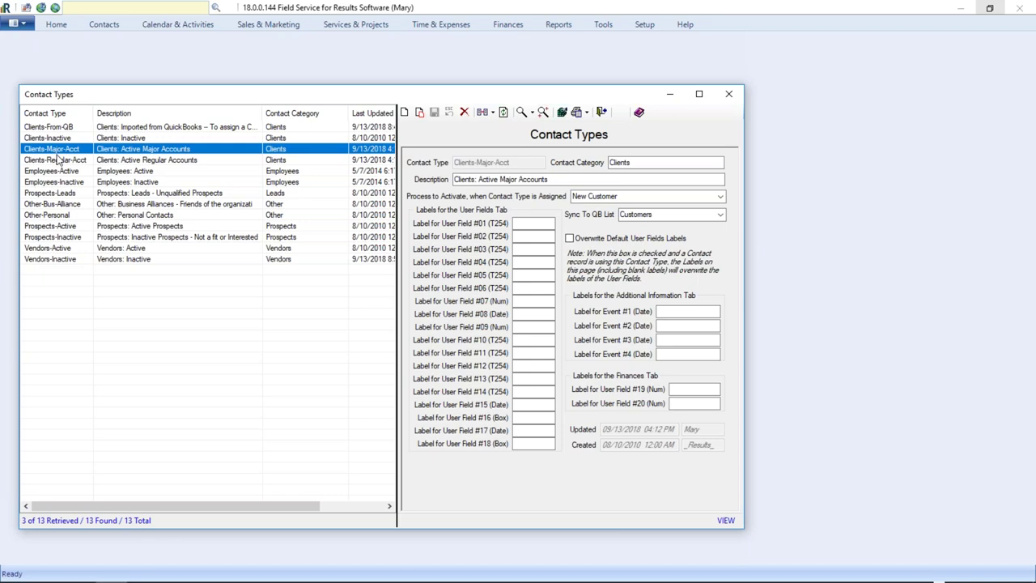
{"action": "left_click", "coordinate": [59, 161]}
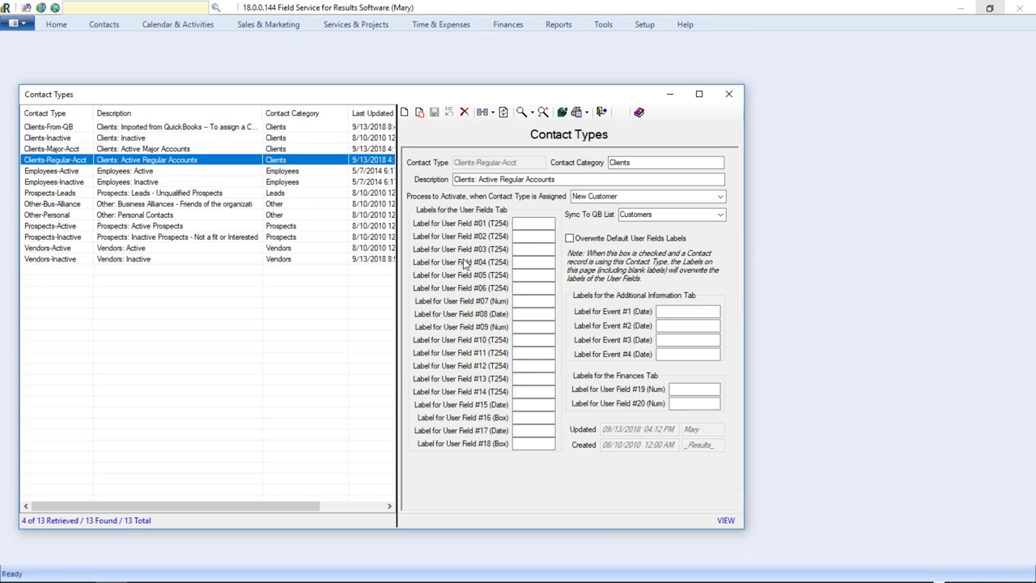
{"action": "left_click", "coordinate": [636, 195]}
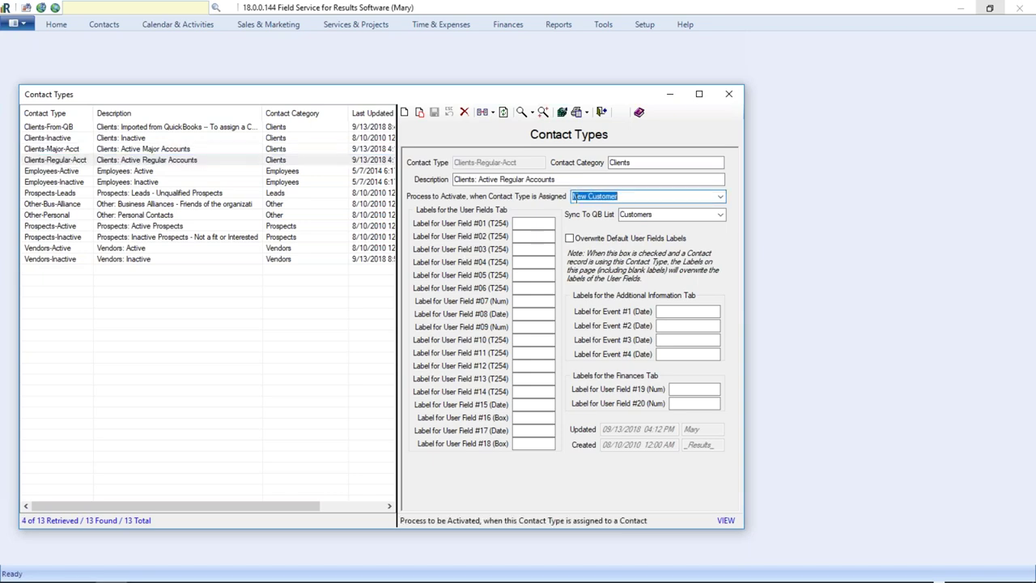
{"action": "left_click", "coordinate": [123, 150]}
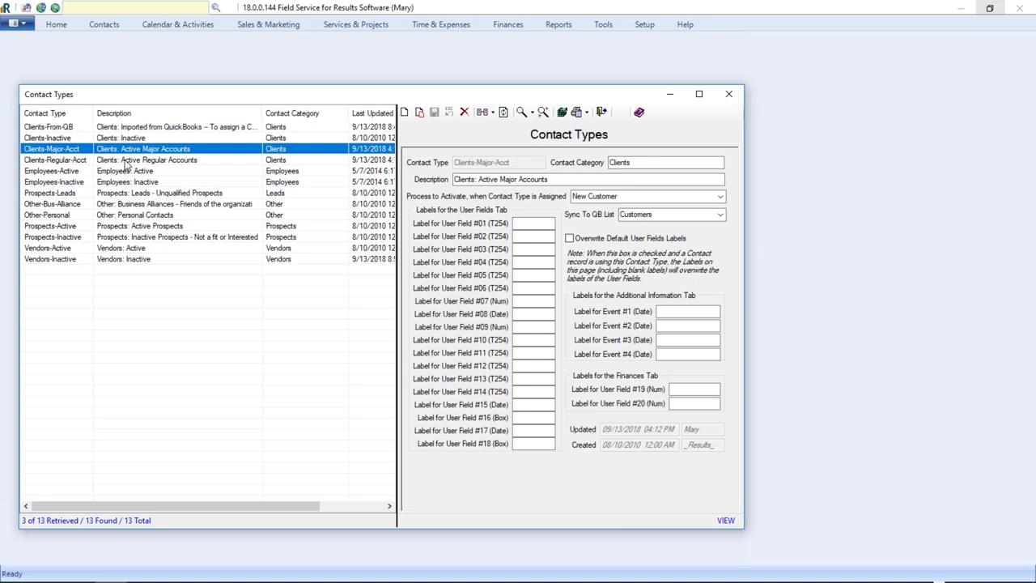
{"action": "left_click", "coordinate": [125, 161]}
{"action": "left_click", "coordinate": [127, 150]}
{"action": "left_click", "coordinate": [627, 195]}
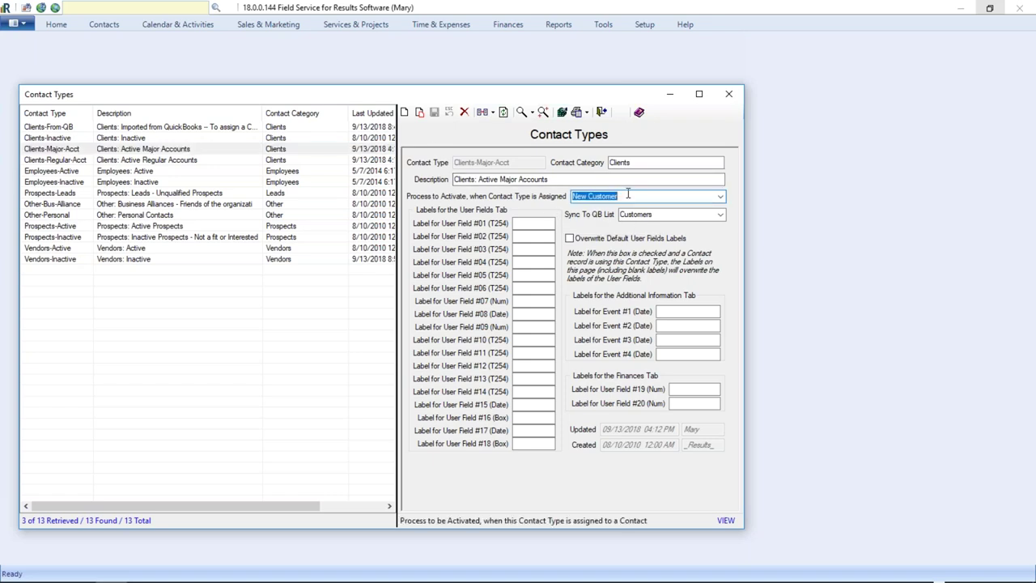
{"action": "left_click", "coordinate": [64, 159]}
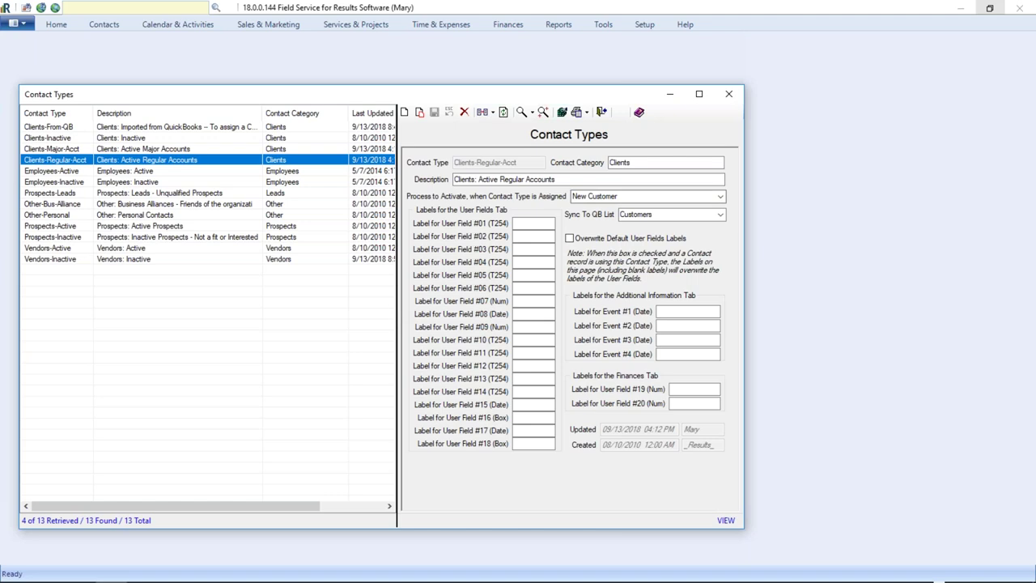
Check the Clients types' QuickBooks sync list, leaving it at Customers.
{"action": "left_click", "coordinate": [720, 215]}
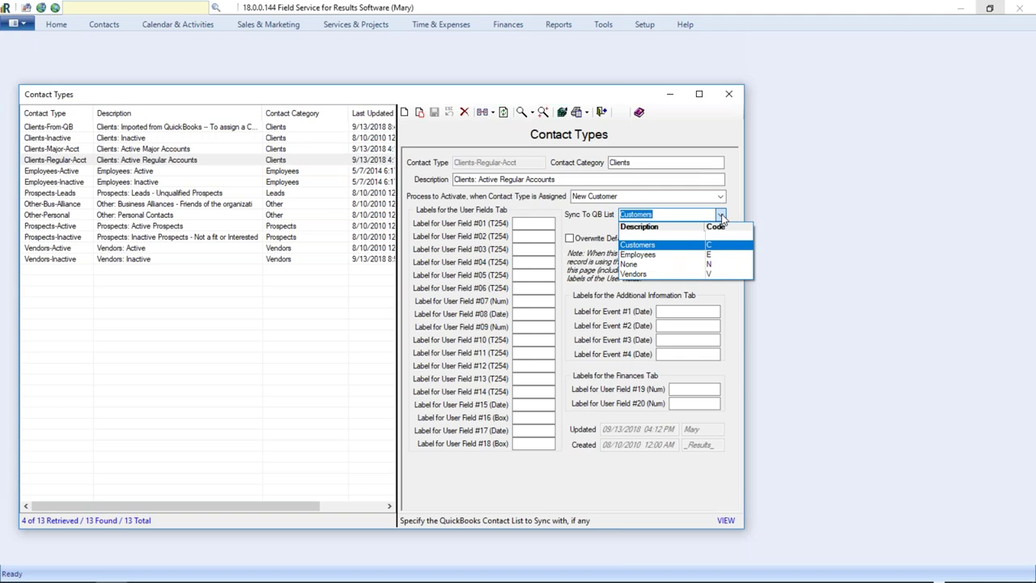
{"action": "left_click", "coordinate": [720, 216]}
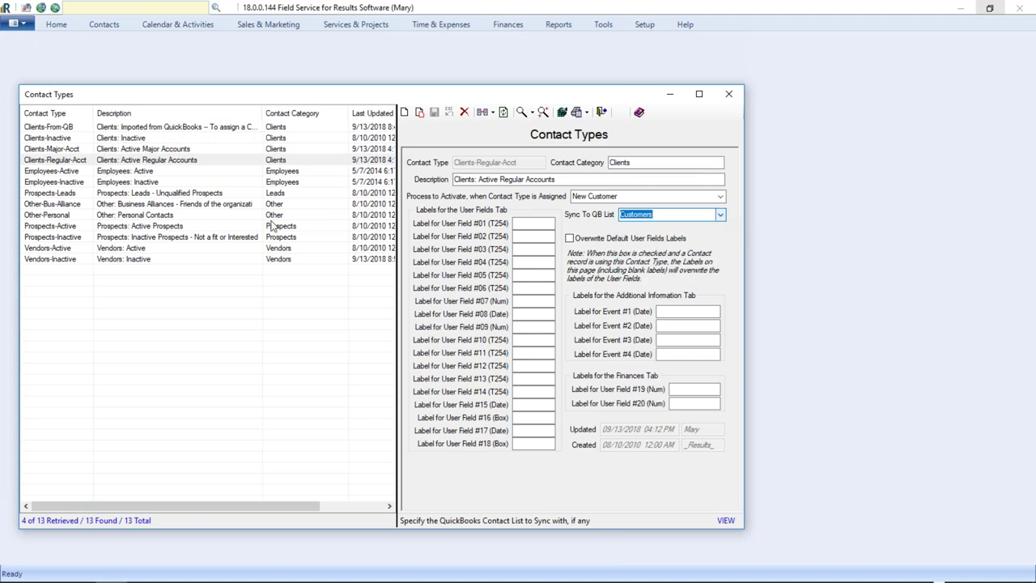
{"action": "left_click", "coordinate": [48, 160]}
{"action": "left_click", "coordinate": [49, 149]}
{"action": "left_click", "coordinate": [48, 138]}
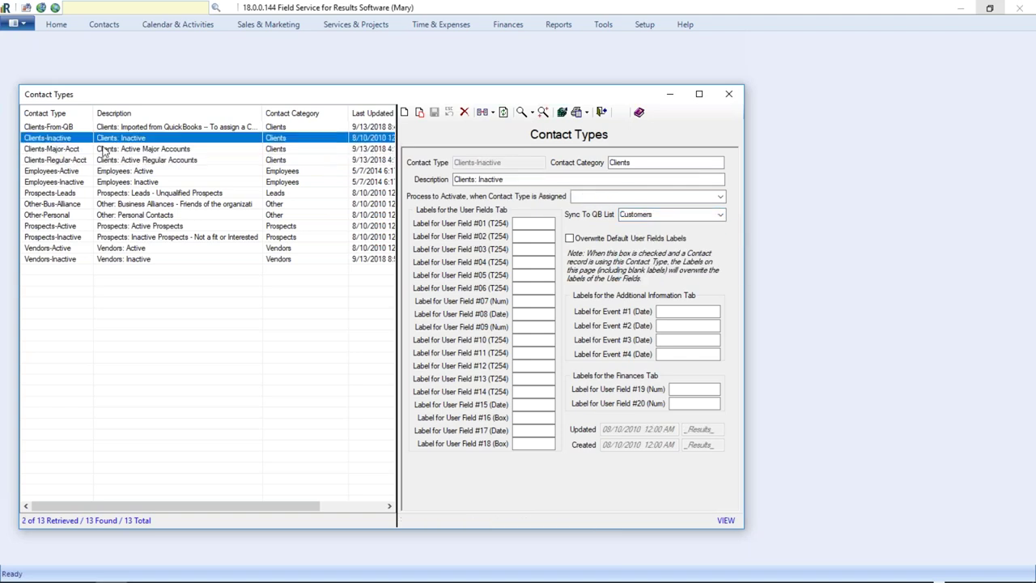
{"action": "left_click", "coordinate": [720, 214]}
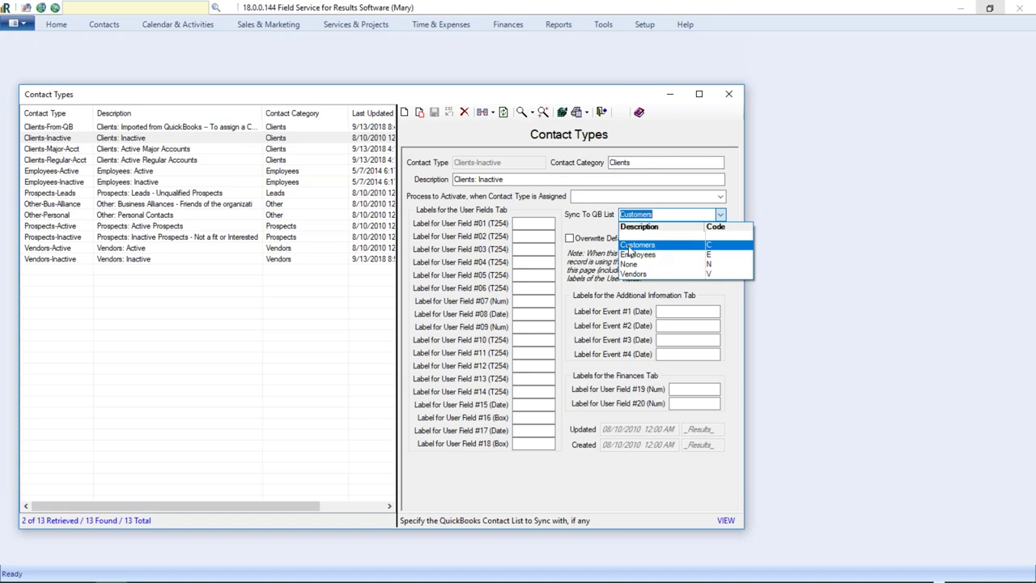
{"action": "left_click", "coordinate": [529, 205]}
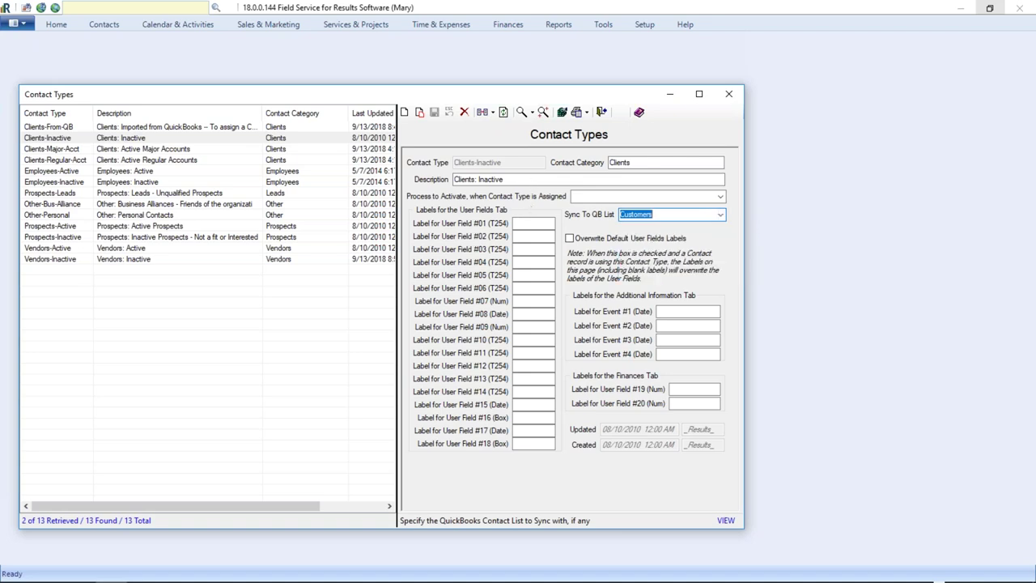
Select Prospects-Inactive and set its Sync To QB List to None.
{"action": "left_click", "coordinate": [47, 229]}
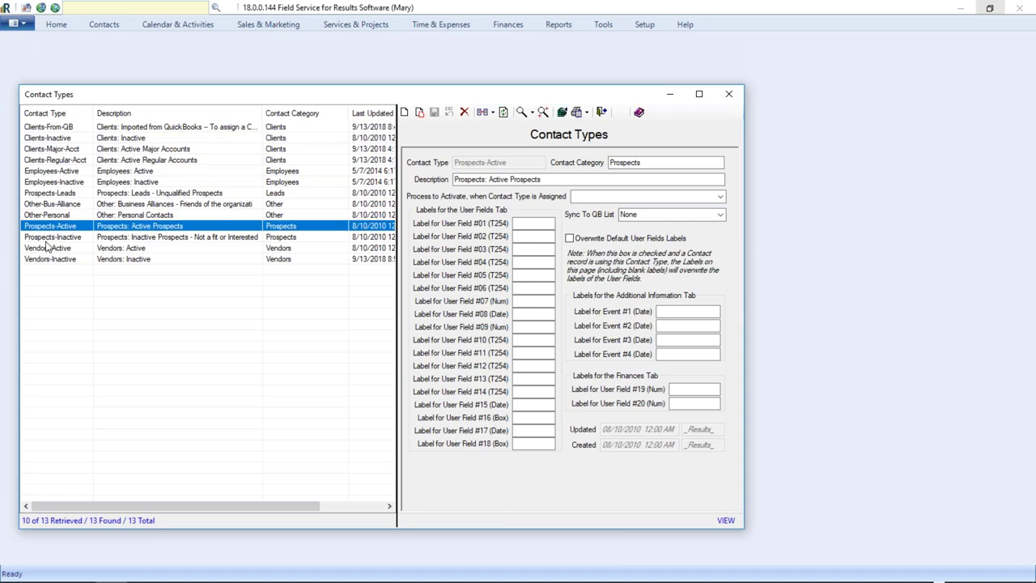
{"action": "left_click", "coordinate": [47, 238]}
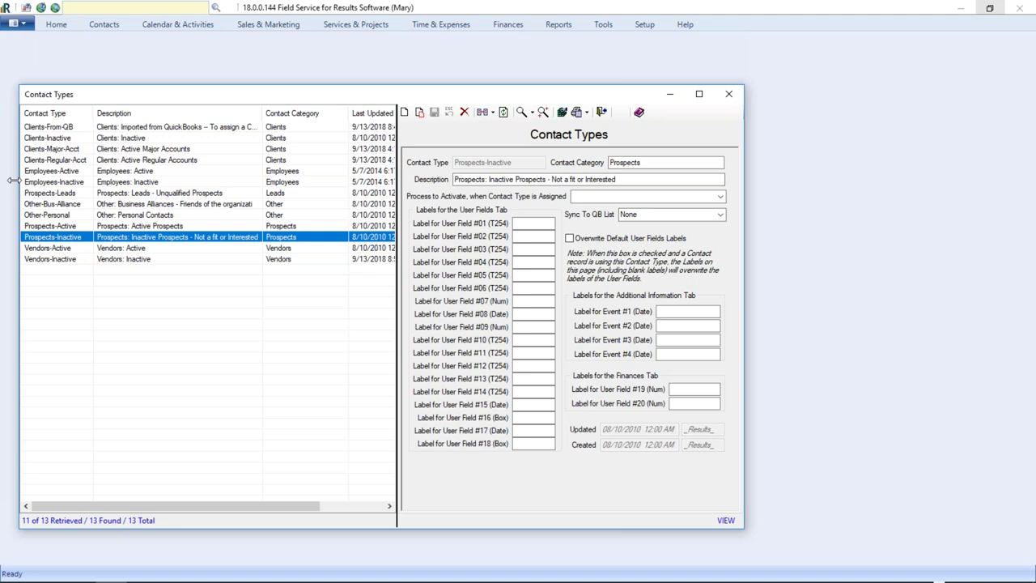
{"action": "left_click", "coordinate": [719, 215]}
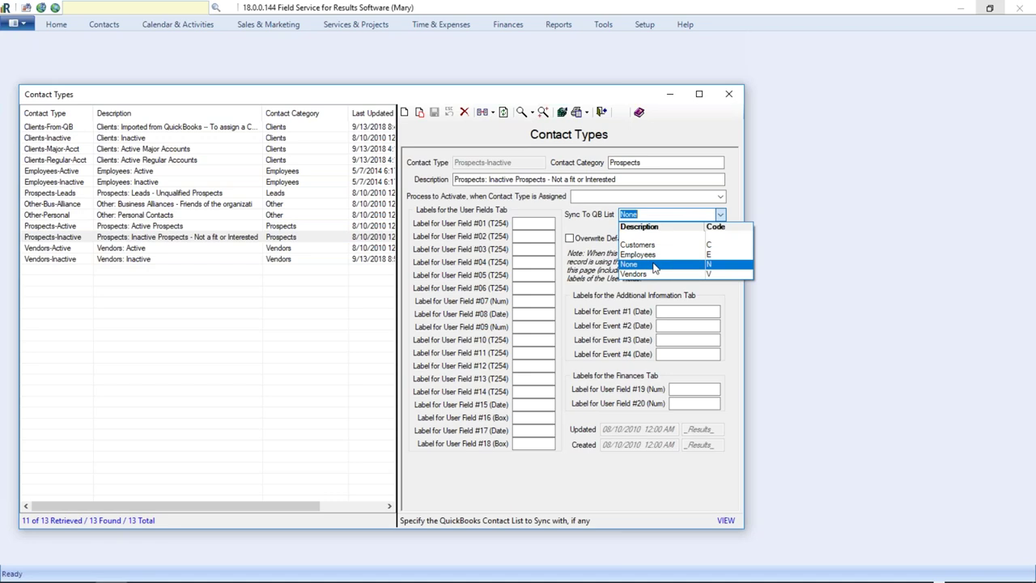
{"action": "left_click", "coordinate": [654, 269]}
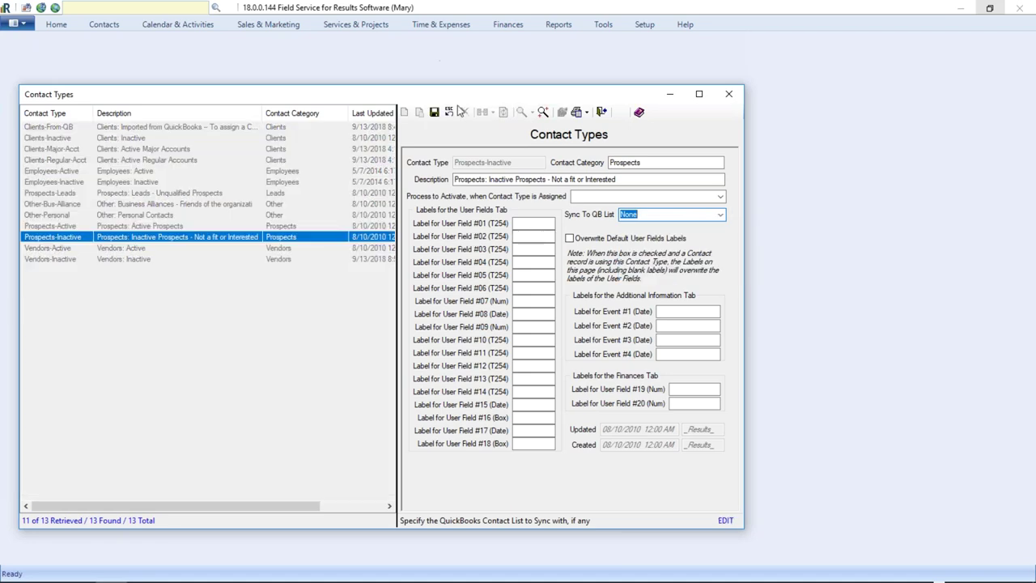
Cancel the Prospects-Inactive edit without saving, then review Clients-Regular-Acct's QuickBooks sync setting.
{"action": "left_click", "coordinate": [449, 113]}
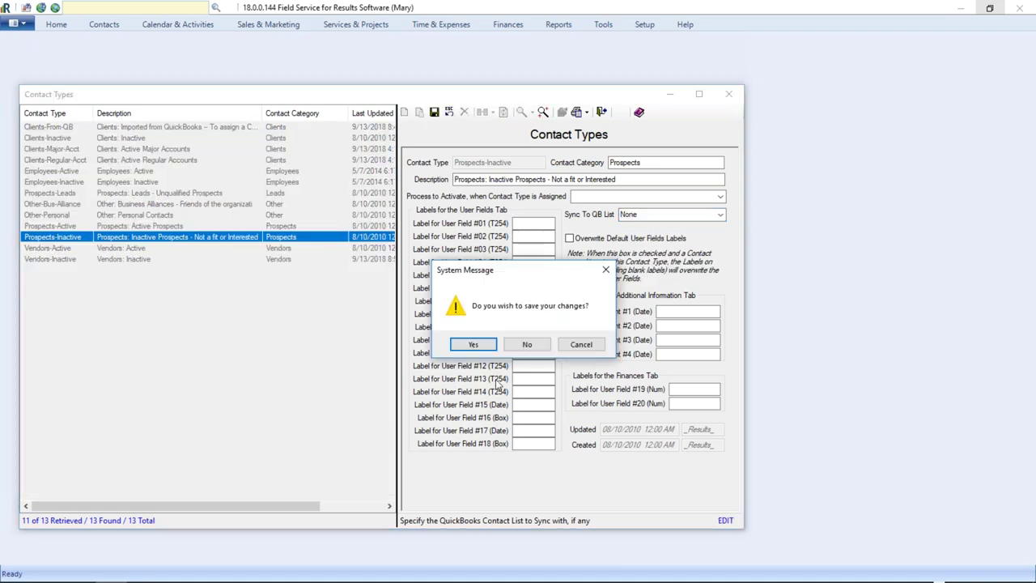
{"action": "left_click", "coordinate": [524, 344]}
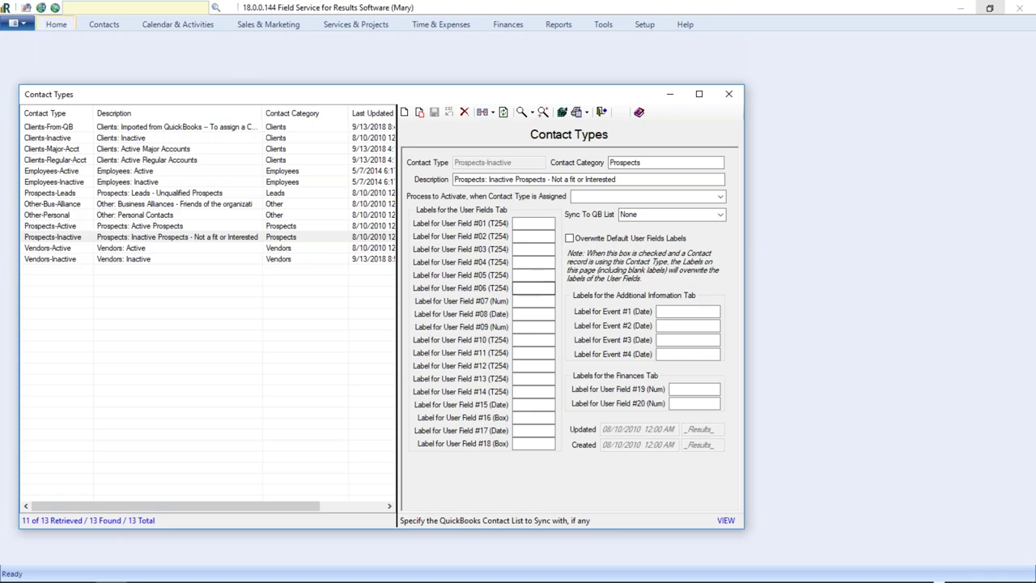
{"action": "left_click", "coordinate": [63, 160]}
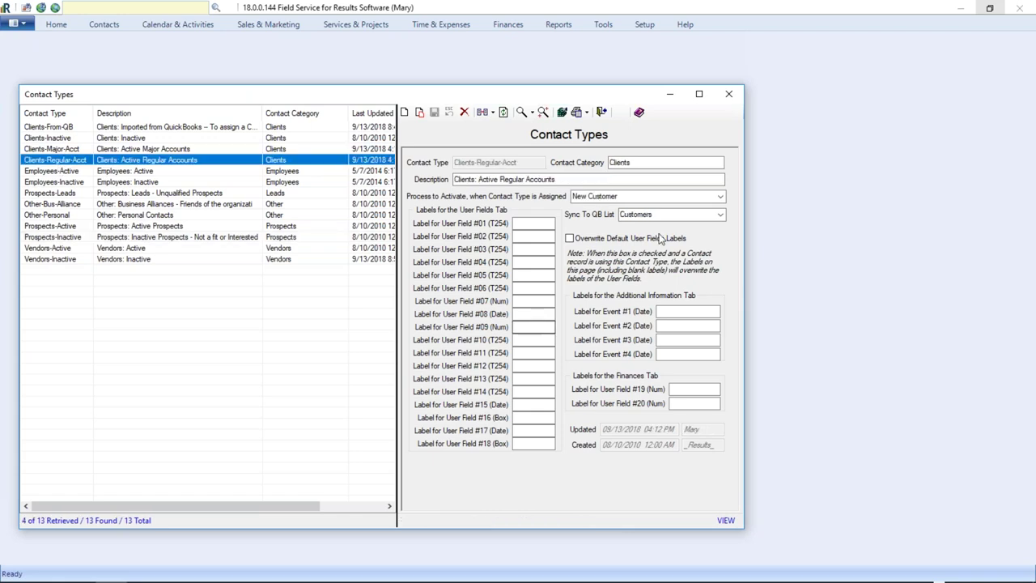
{"action": "left_click", "coordinate": [676, 215]}
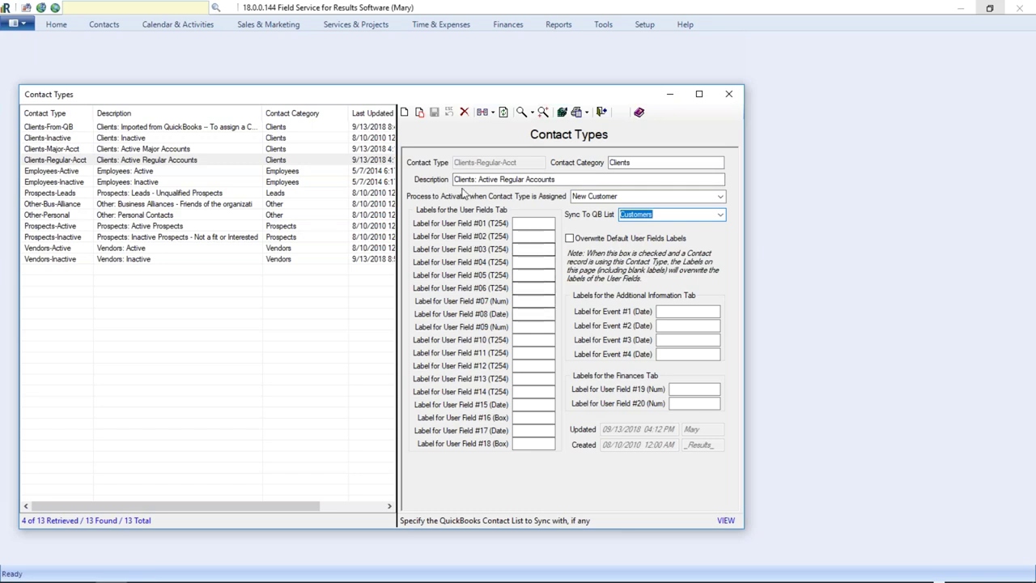
{"action": "left_click", "coordinate": [38, 139]}
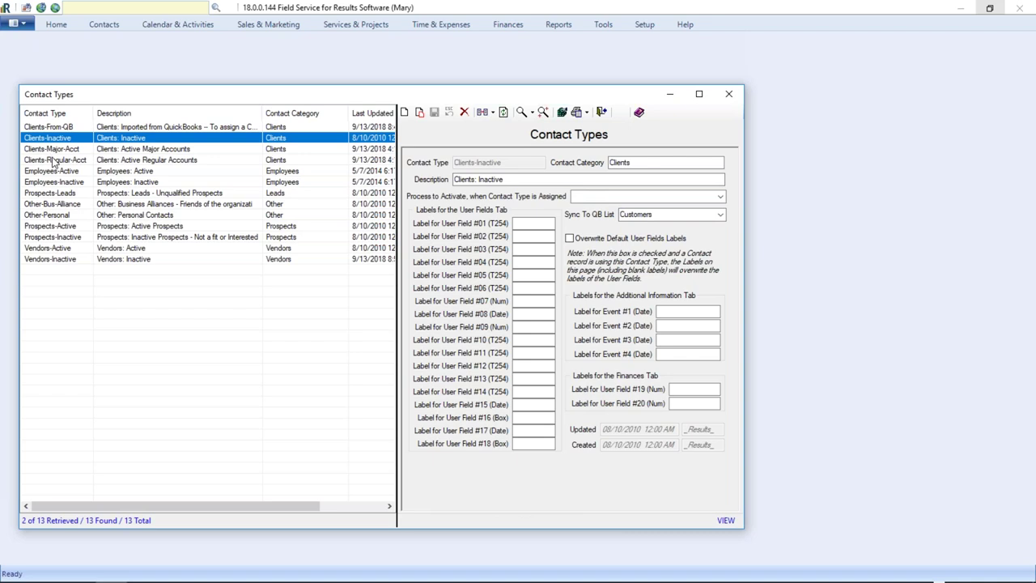
{"action": "left_click", "coordinate": [53, 161]}
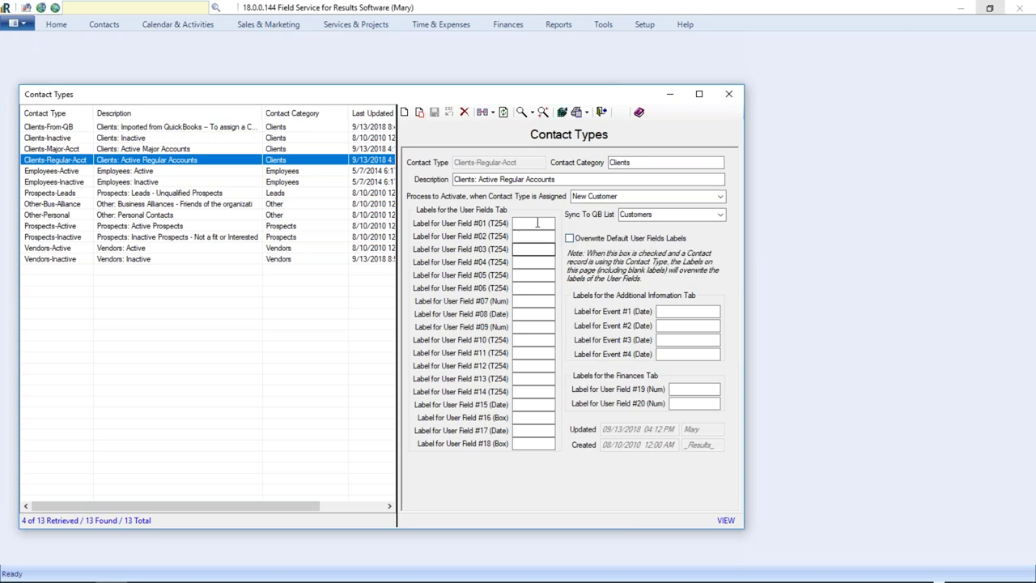
Close Contact Types and open the fourth contact from the Contacts management grid.
{"action": "left_click", "coordinate": [729, 95]}
{"action": "left_click", "coordinate": [102, 30]}
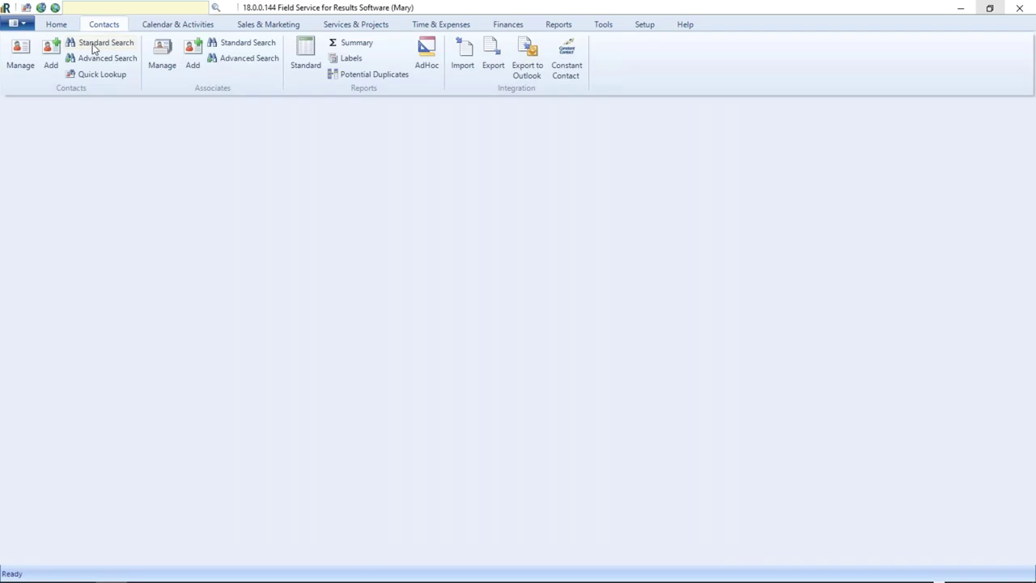
{"action": "left_click", "coordinate": [22, 56]}
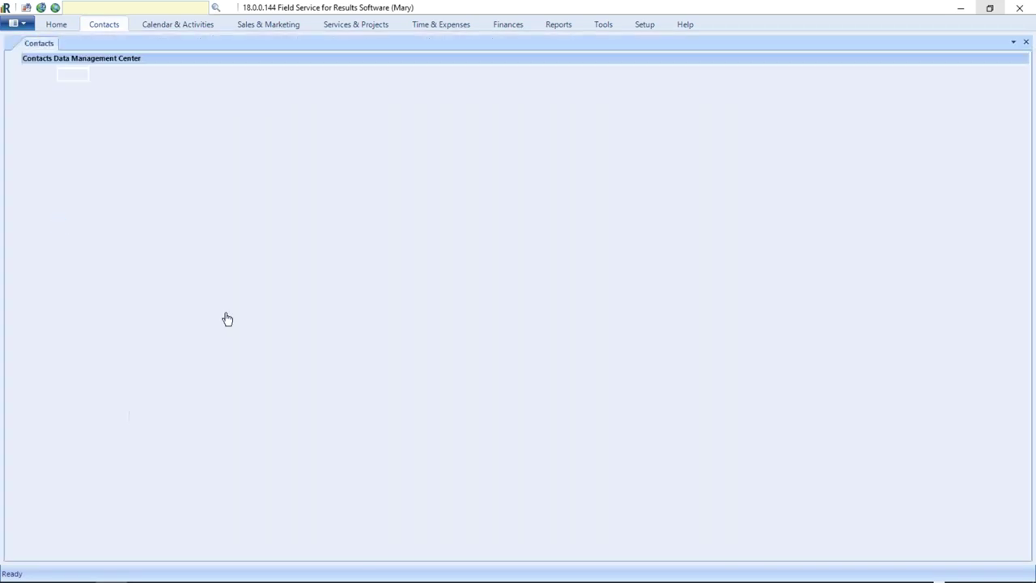
{"action": "left_click", "coordinate": [137, 186]}
{"action": "double_click", "coordinate": [137, 186]}
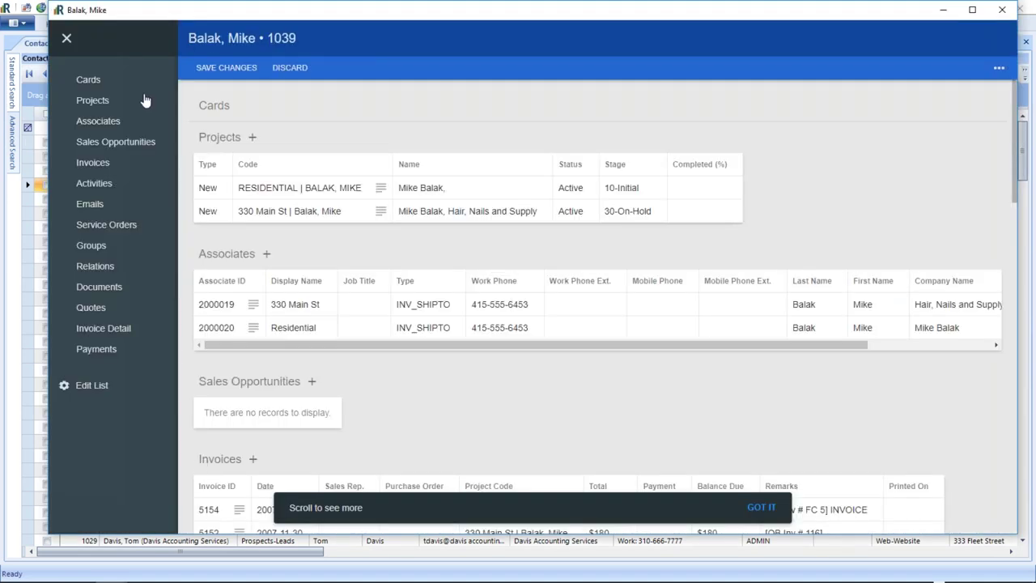
Review that contact's default user fields on its card form, then close the record.
{"action": "left_click", "coordinate": [95, 81]}
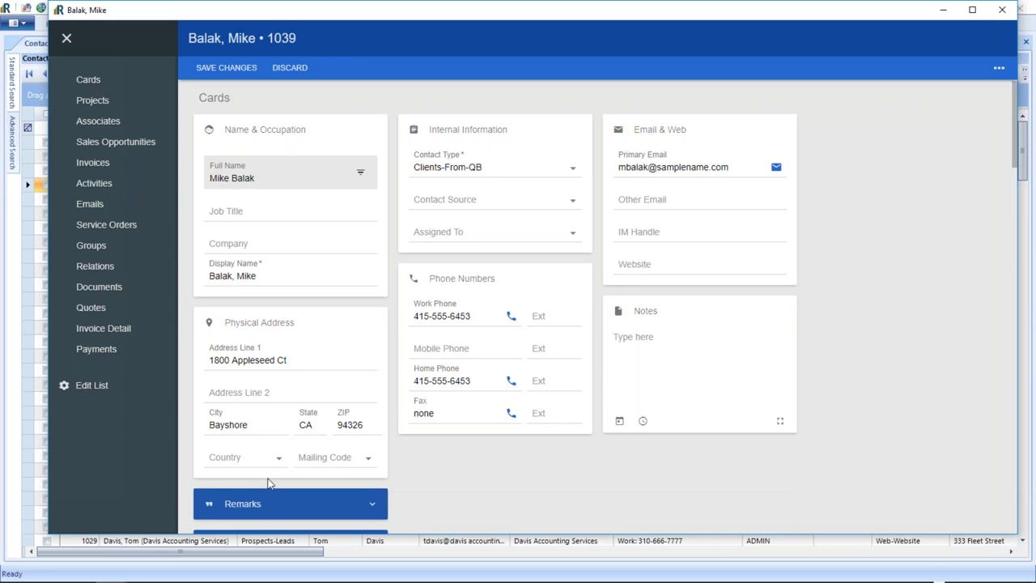
{"action": "scroll", "coordinate": [284, 359], "scroll_direction": "down", "scroll_amount": 2}
{"action": "left_click", "coordinate": [303, 356]}
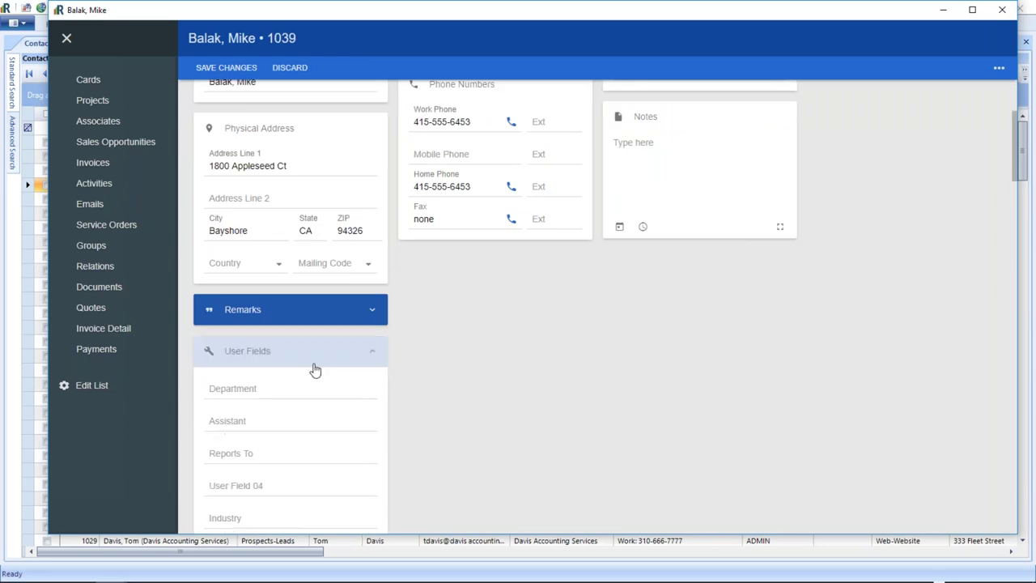
{"action": "scroll", "coordinate": [441, 356], "scroll_direction": "down", "scroll_amount": 2}
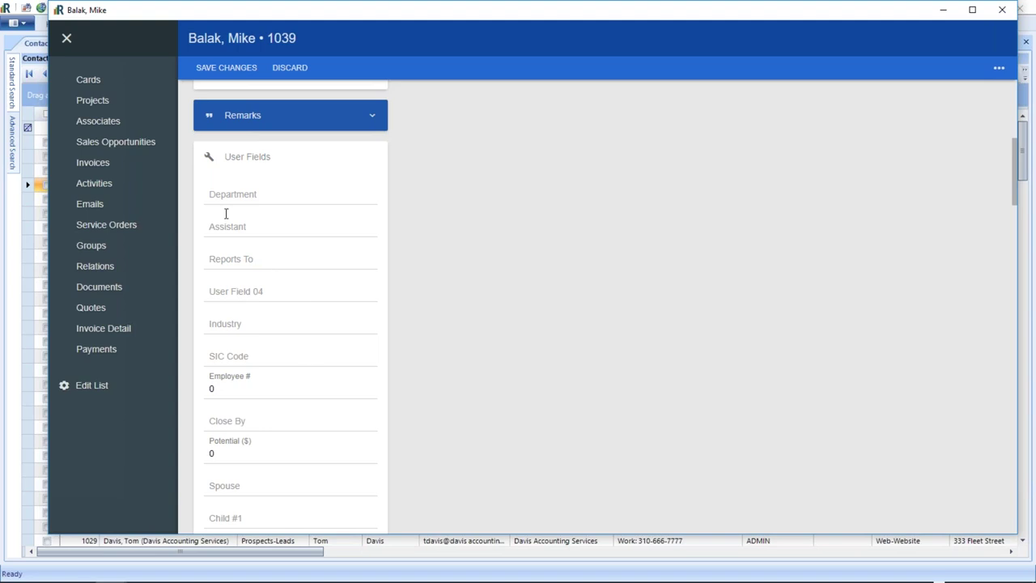
{"action": "scroll", "coordinate": [277, 267], "scroll_direction": "down", "scroll_amount": 1}
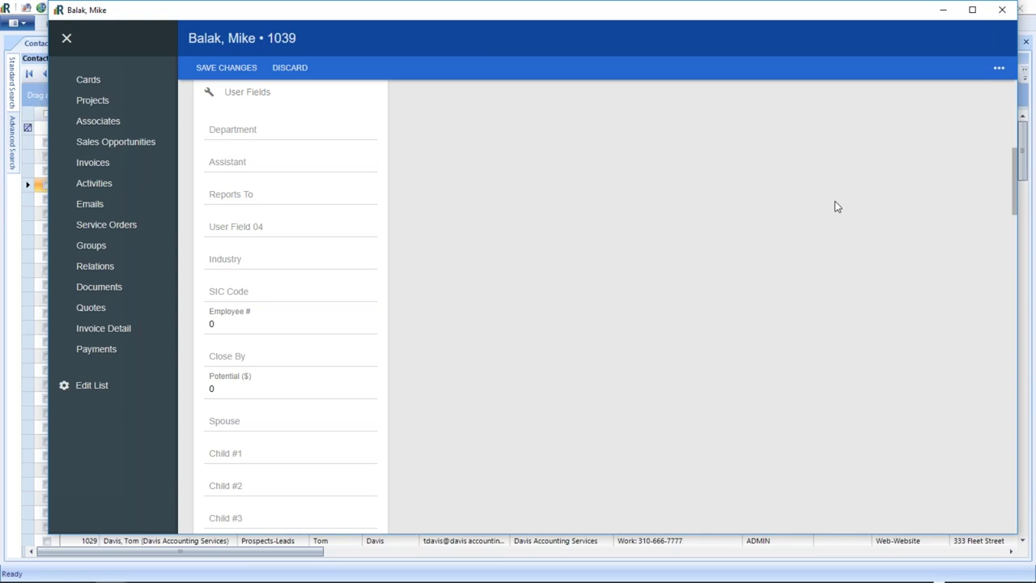
{"action": "left_click", "coordinate": [1004, 10]}
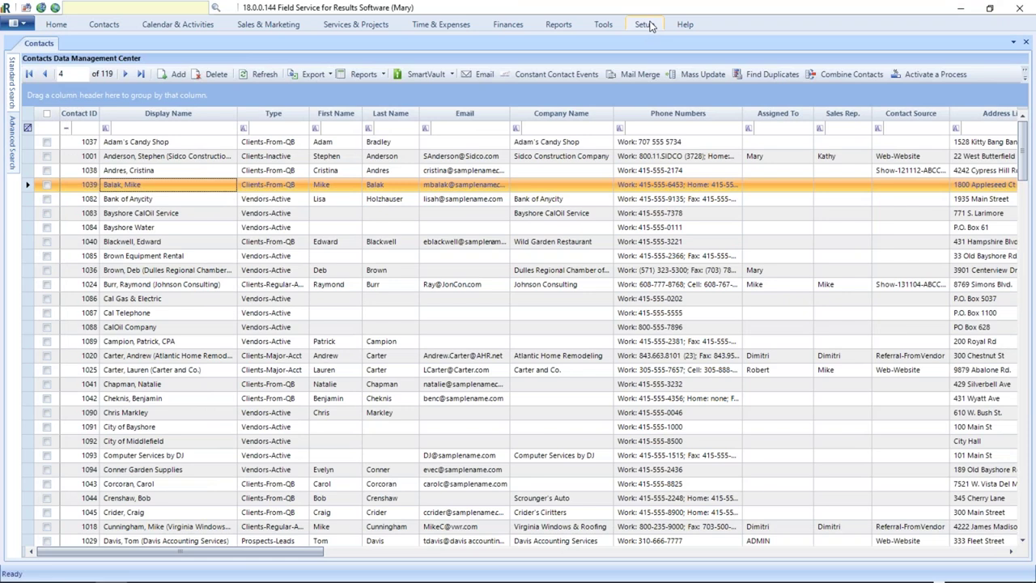
Open Setup > Contacts > Contact Types and select Clients-Regular-Acct.
{"action": "left_click", "coordinate": [644, 25]}
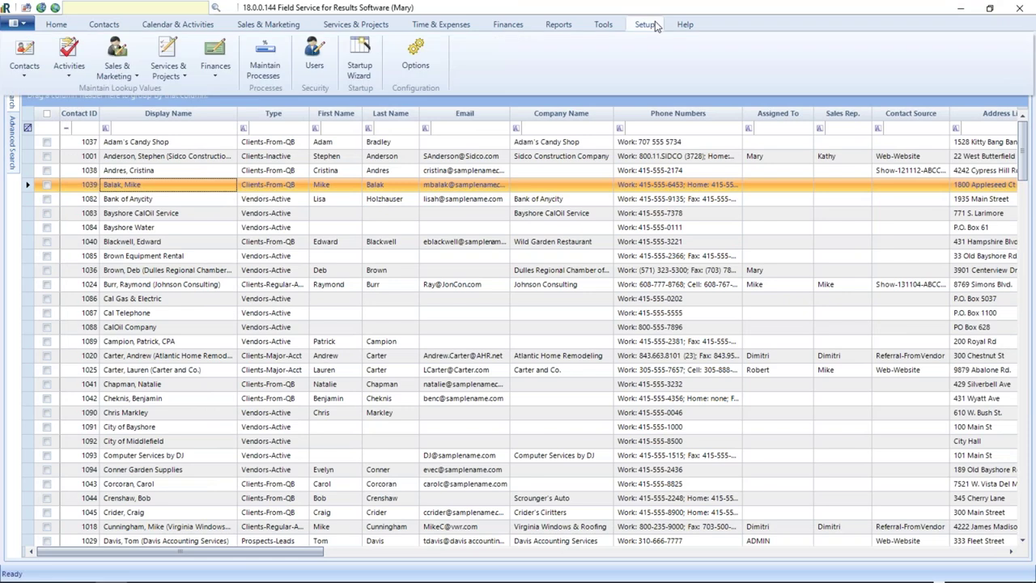
{"action": "left_click", "coordinate": [30, 66]}
{"action": "left_click", "coordinate": [36, 94]}
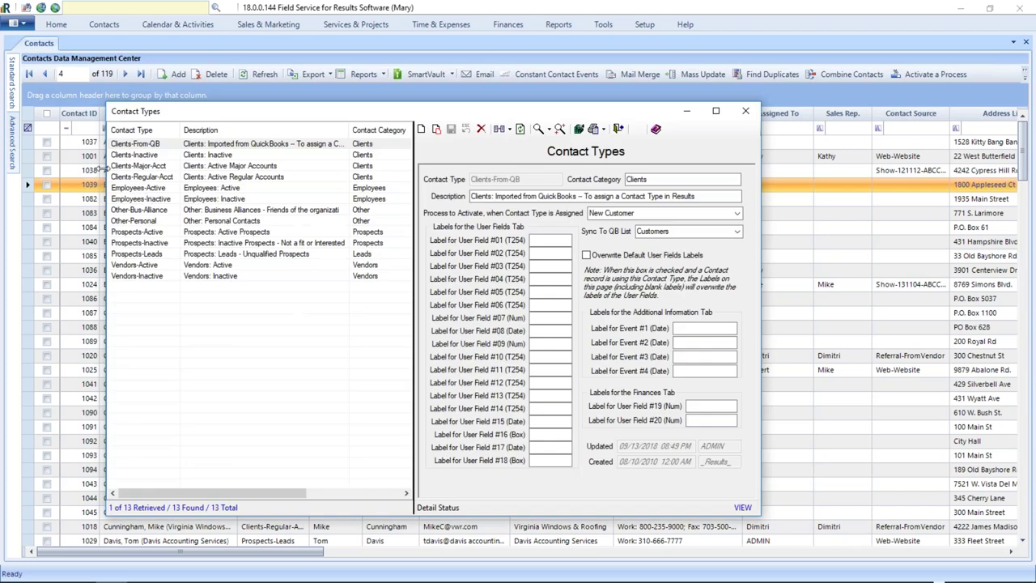
{"action": "left_click", "coordinate": [142, 179]}
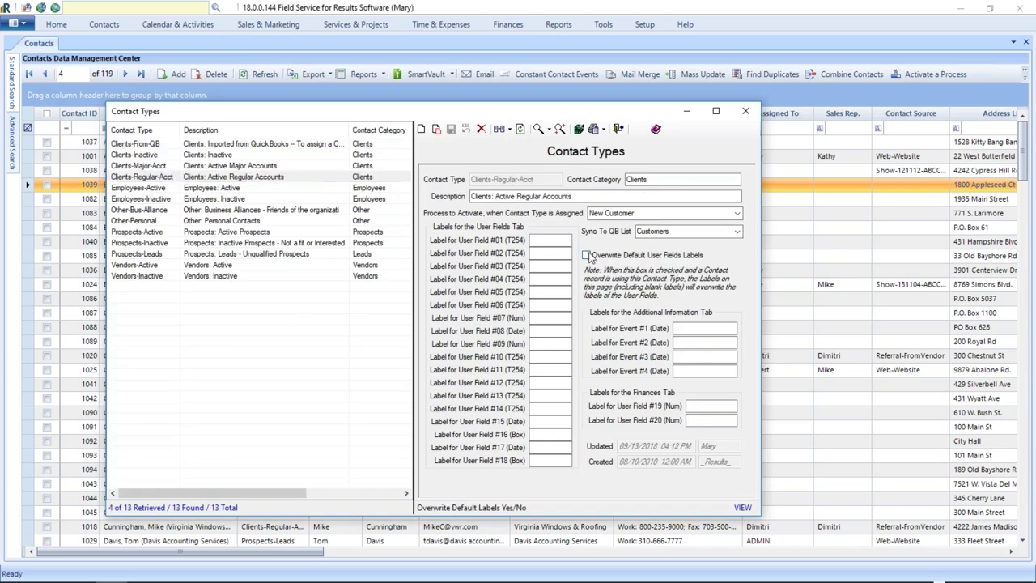
Override default labels with #01 TaxID, #02 FY End, #08 Cust. Since, #16 Xmas Card, and save.
{"action": "left_click", "coordinate": [586, 255]}
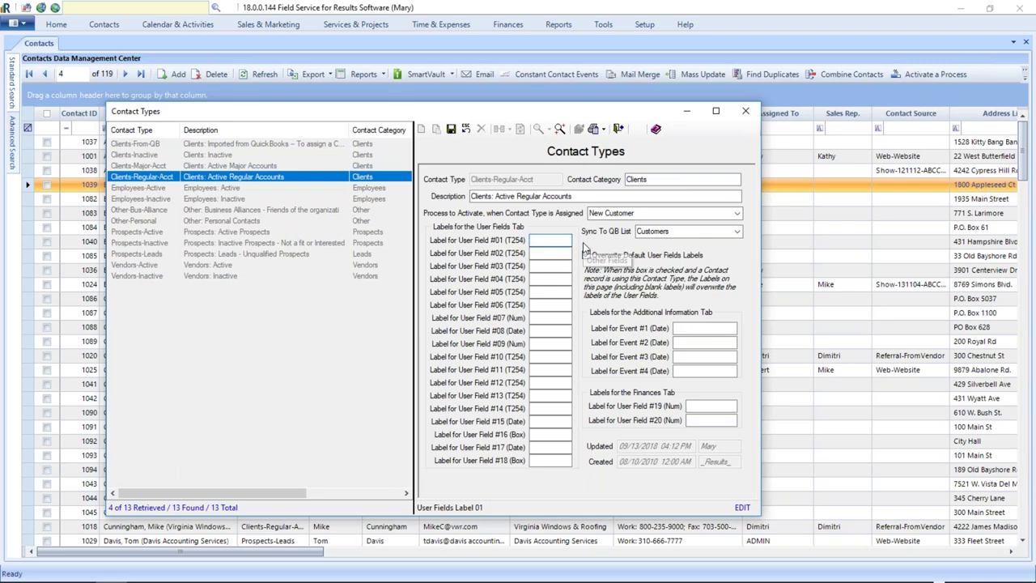
{"action": "type", "text": "TaxID"}
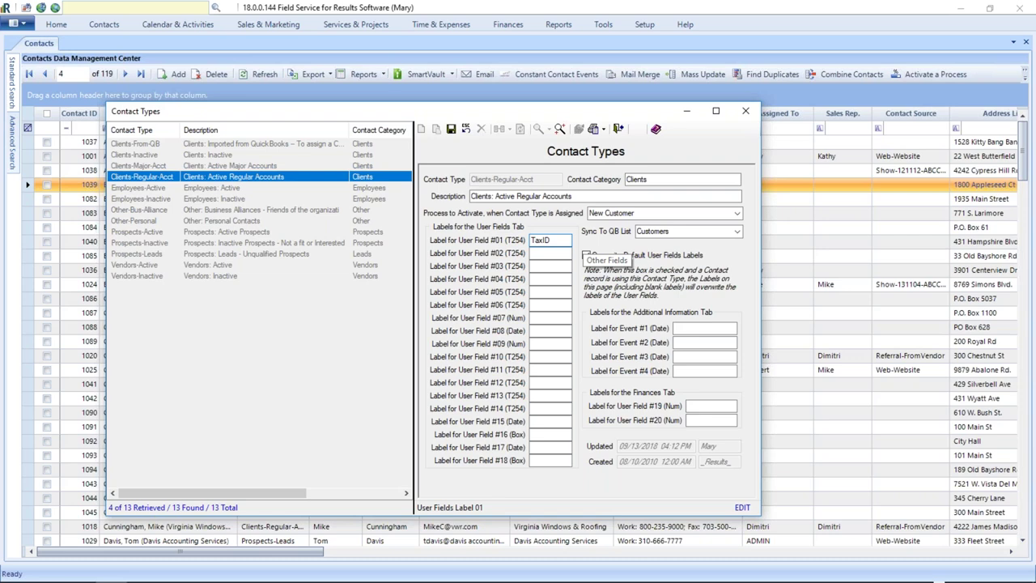
{"action": "key", "text": "Tab"}
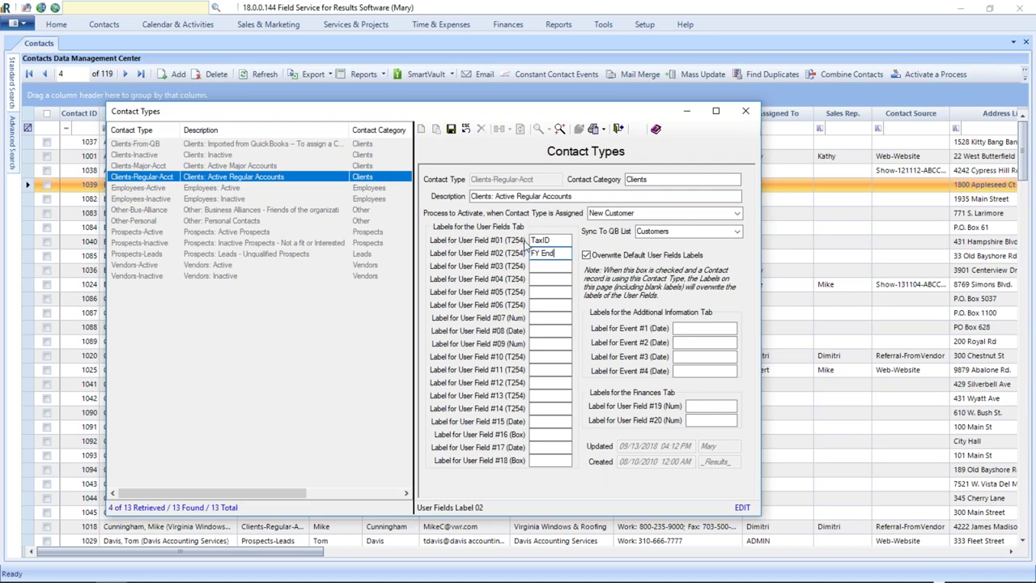
{"action": "left_click", "coordinate": [533, 331]}
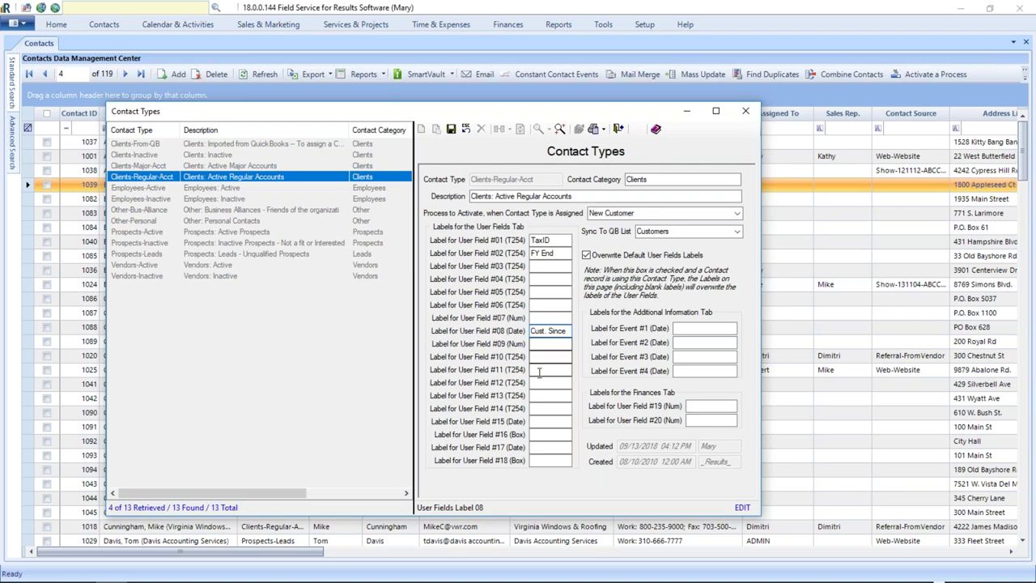
{"action": "left_click", "coordinate": [538, 434]}
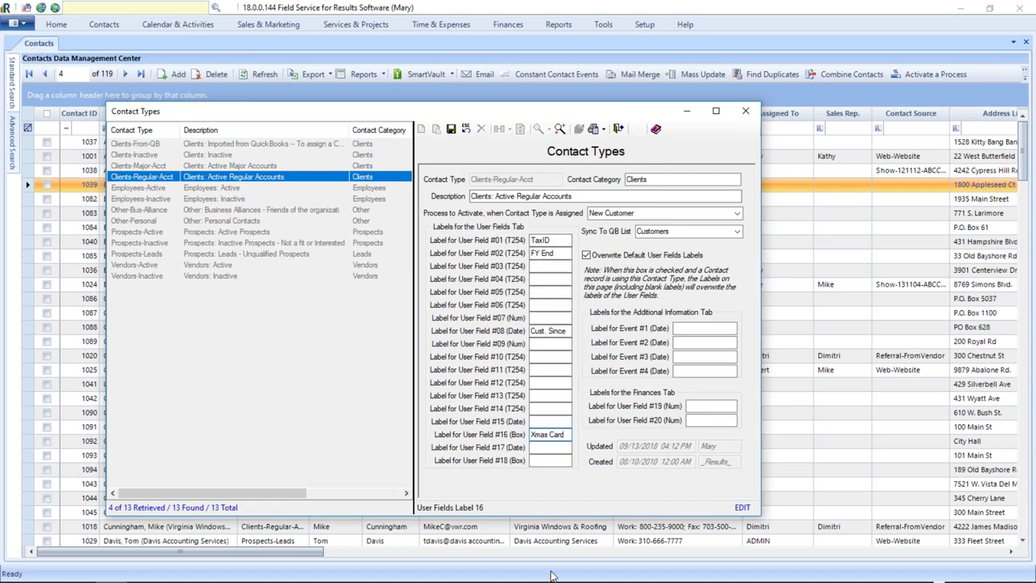
{"action": "left_click", "coordinate": [452, 130]}
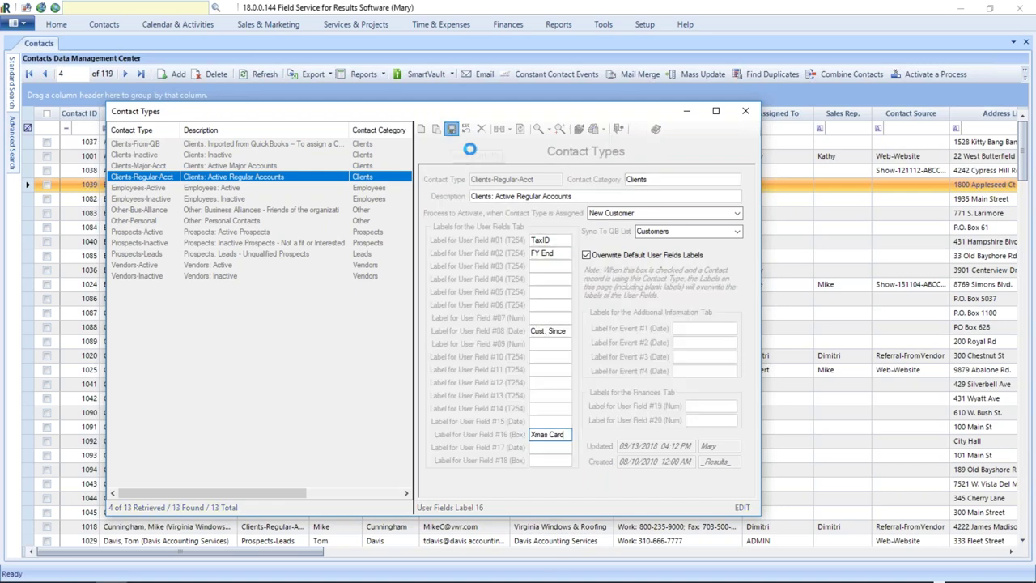
Close Contact Types and open the Johnson Consulting contact at its TaxID and FY End fields.
{"action": "left_click", "coordinate": [745, 111]}
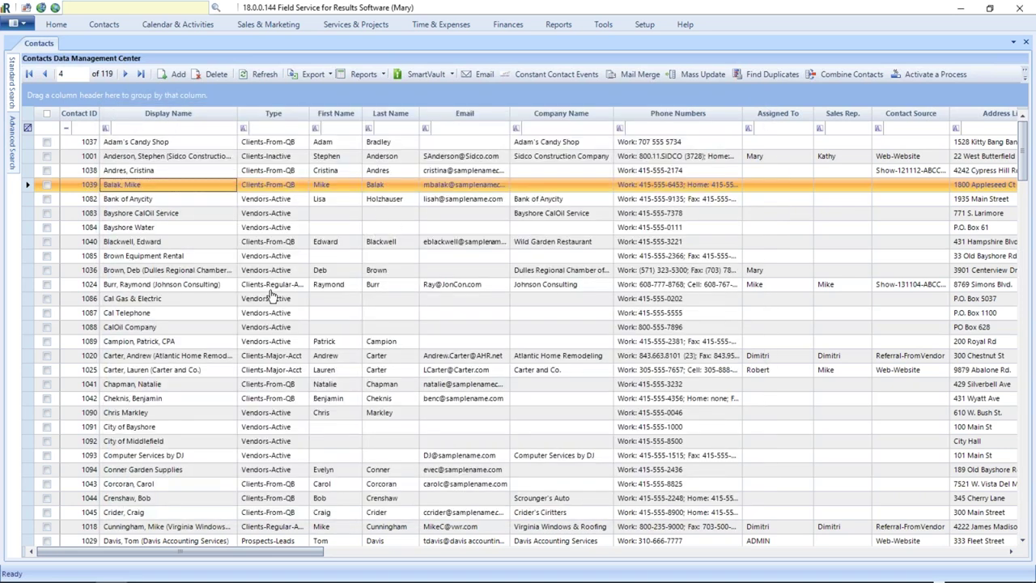
{"action": "double_click", "coordinate": [272, 287]}
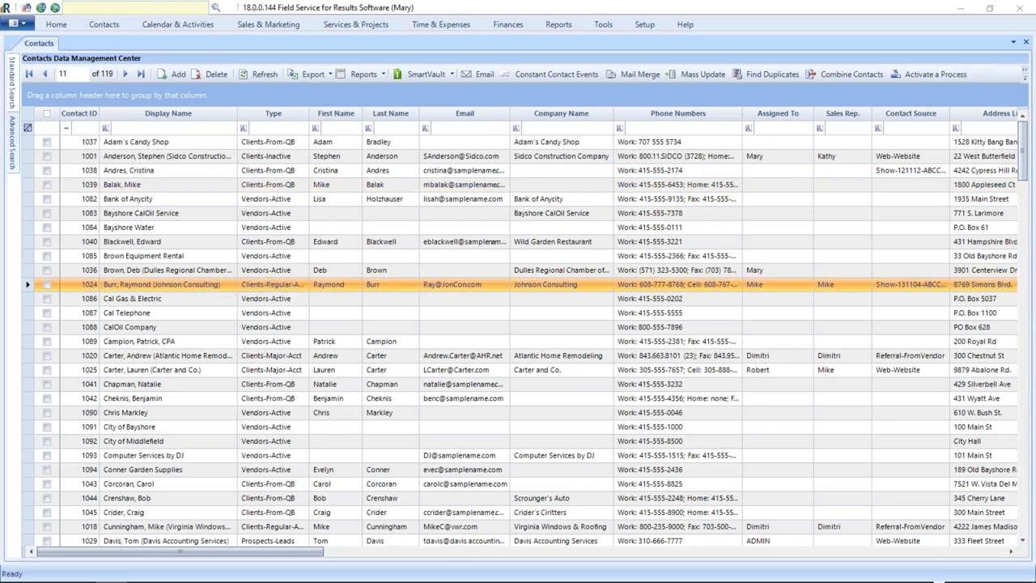
{"action": "scroll", "coordinate": [404, 372], "scroll_direction": "down", "scroll_amount": 4}
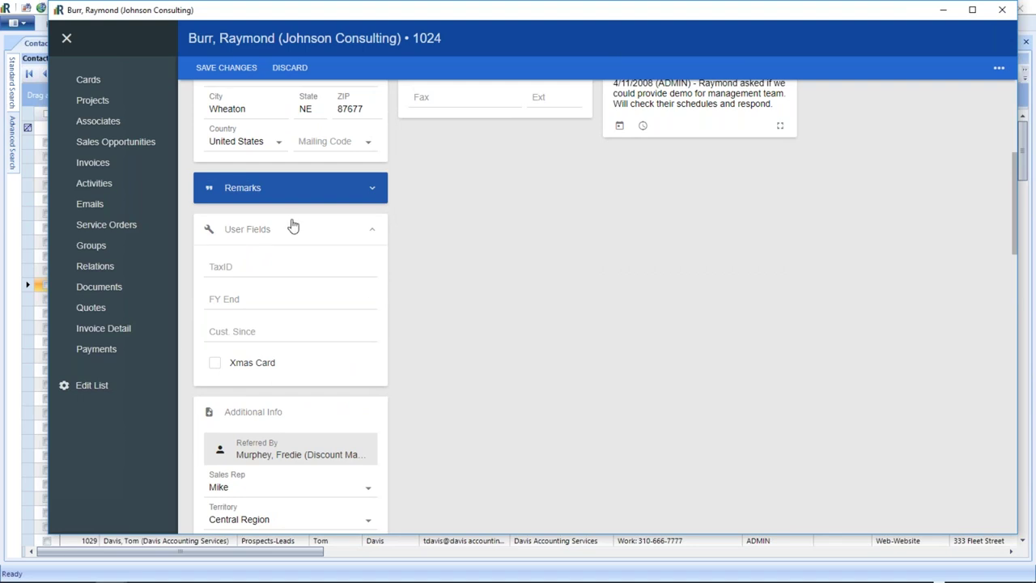
{"action": "left_click", "coordinate": [248, 262]}
{"action": "left_click", "coordinate": [254, 300]}
Set Cust. Since to 2/1/2018, leave Xmas Card unticked, and save the contact.
{"action": "left_click", "coordinate": [268, 330]}
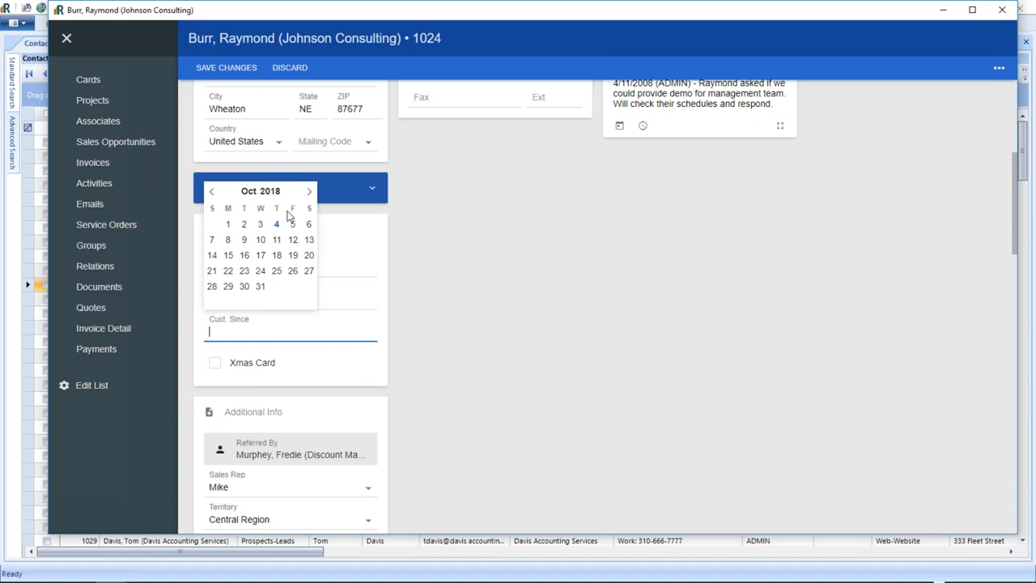
{"action": "left_click", "coordinate": [211, 192]}
{"action": "left_click", "coordinate": [211, 192]}
{"action": "left_click", "coordinate": [211, 192]}
{"action": "left_click", "coordinate": [212, 192]}
{"action": "left_click", "coordinate": [211, 192]}
{"action": "left_click", "coordinate": [211, 192]}
{"action": "left_click", "coordinate": [211, 192]}
{"action": "left_click", "coordinate": [212, 191]}
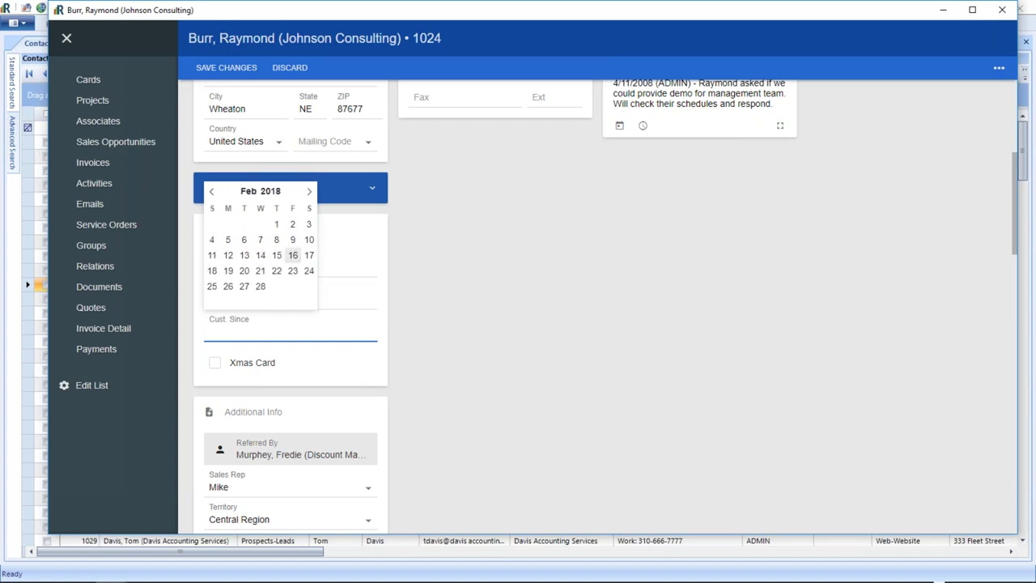
{"action": "left_click", "coordinate": [276, 224]}
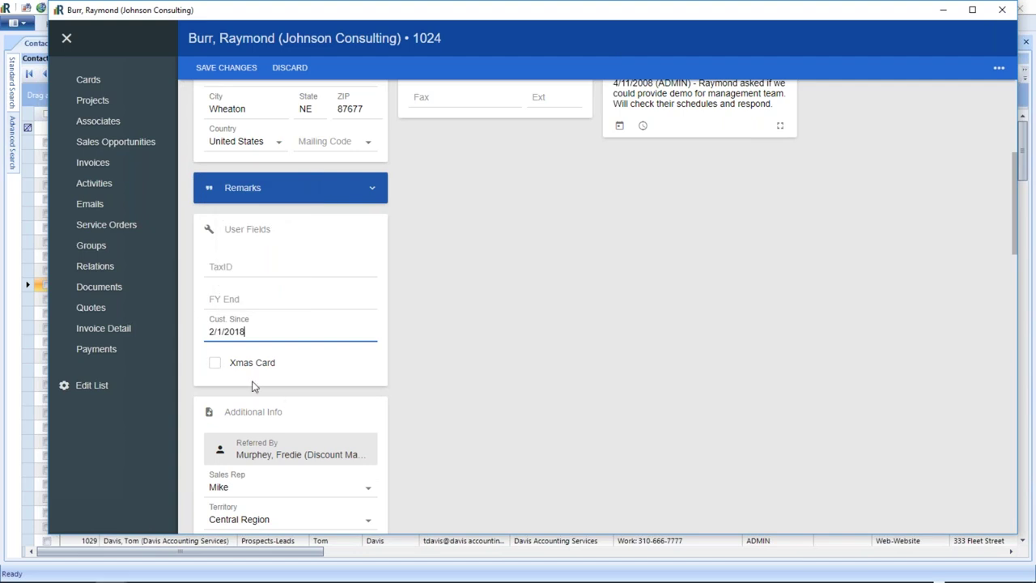
{"action": "left_click", "coordinate": [225, 365]}
{"action": "left_click", "coordinate": [225, 365]}
{"action": "left_click", "coordinate": [225, 366]}
{"action": "left_click", "coordinate": [220, 68]}
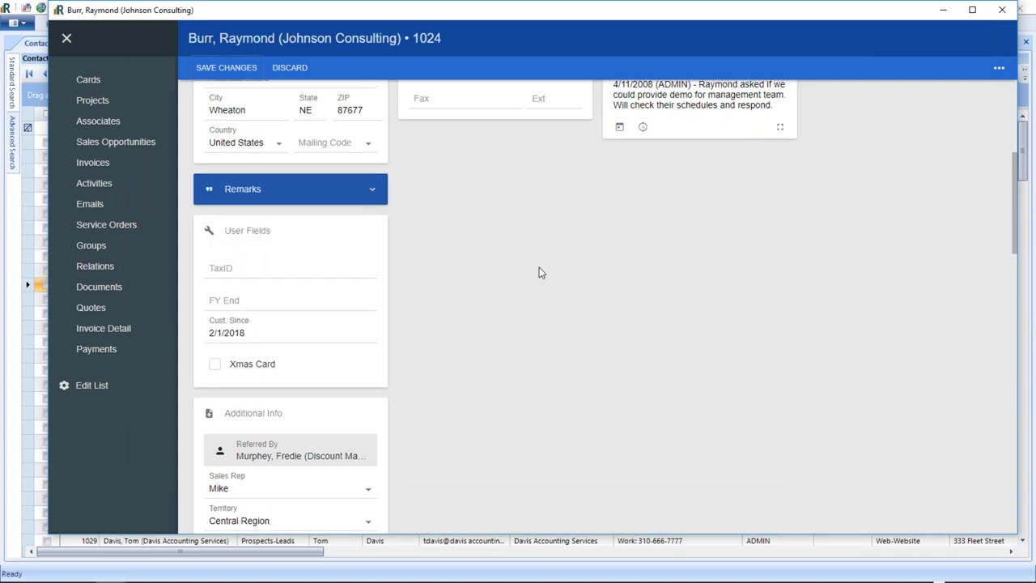
{"action": "scroll", "coordinate": [539, 273], "scroll_direction": "up", "scroll_amount": 5}
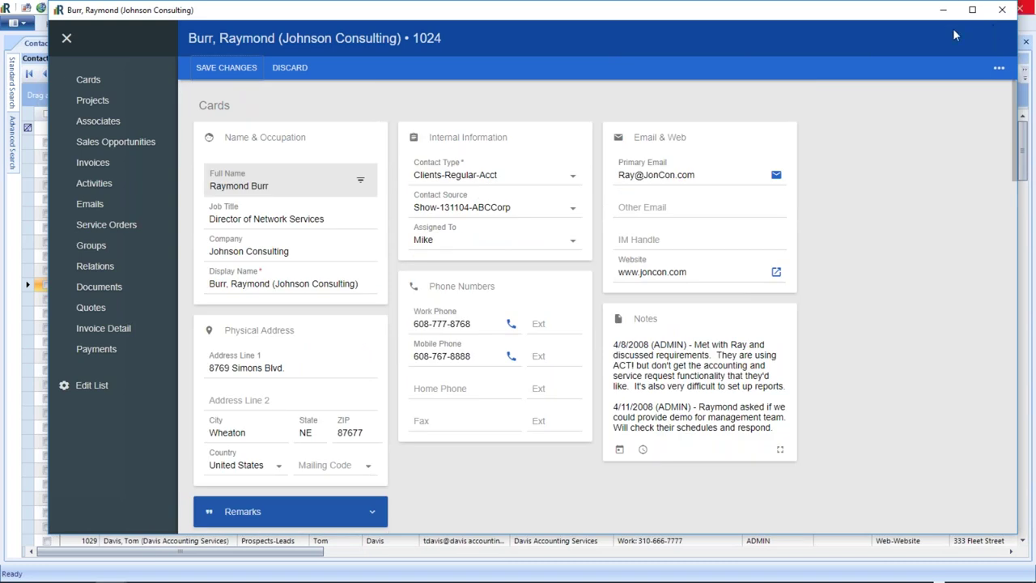
Check Cal Telephone's default user fields, then start a new blank contact record.
{"action": "left_click", "coordinate": [1000, 12]}
{"action": "double_click", "coordinate": [273, 318]}
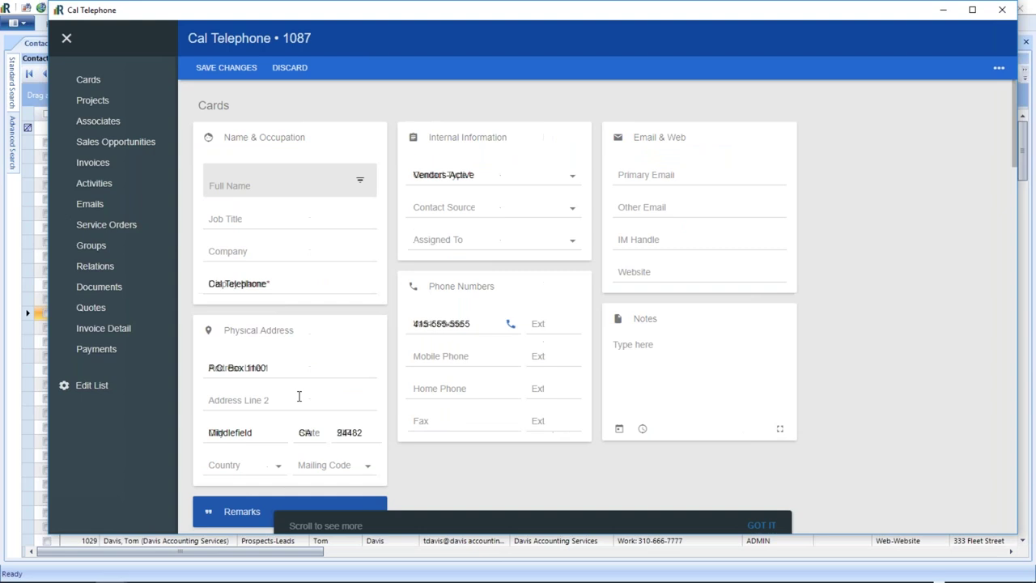
{"action": "scroll", "coordinate": [300, 388], "scroll_direction": "down", "scroll_amount": 3}
{"action": "scroll", "coordinate": [288, 319], "scroll_direction": "down", "scroll_amount": 3}
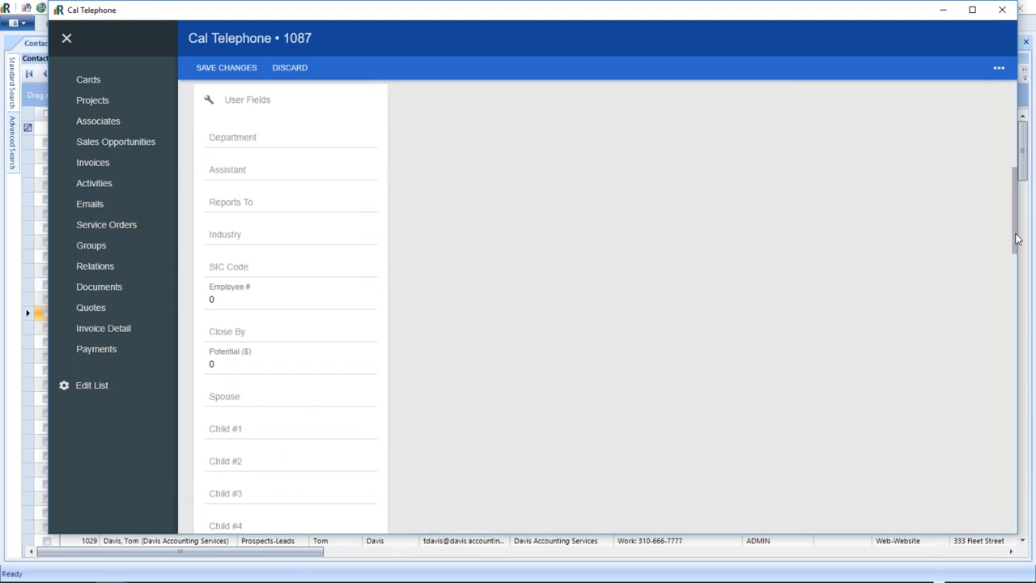
{"action": "left_click", "coordinate": [1006, 18]}
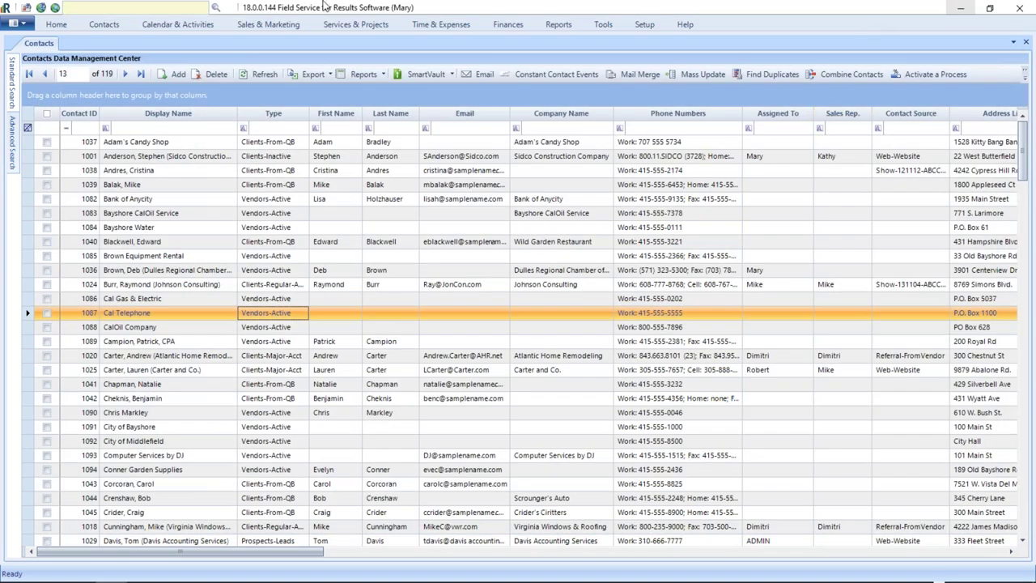
{"action": "left_click", "coordinate": [178, 75]}
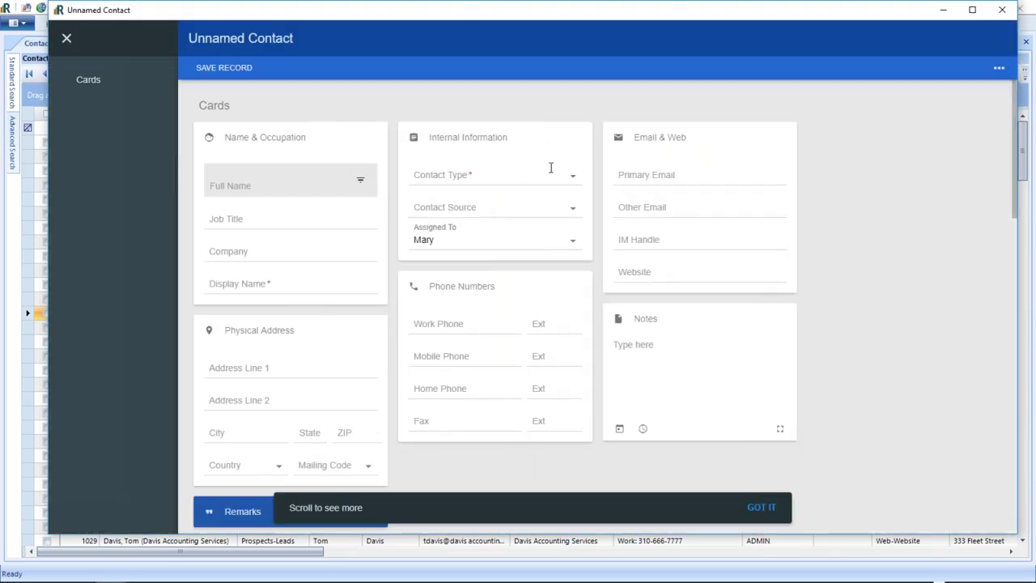
Set the new contact's type to Clients-Regular-Acct and view its TaxID, FY End, Cust. Since fields.
{"action": "left_click", "coordinate": [573, 181]}
{"action": "left_click", "coordinate": [510, 281]}
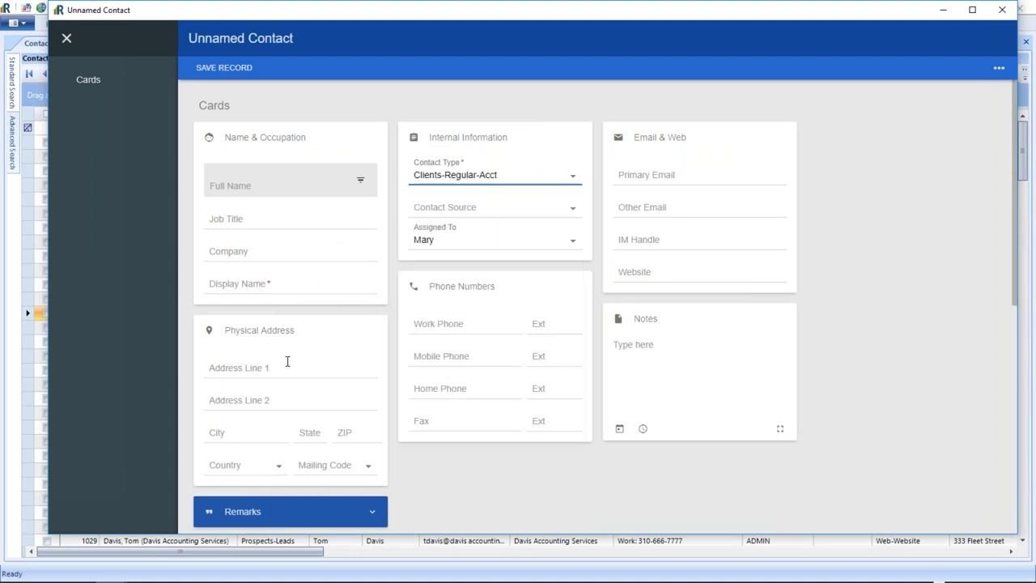
{"action": "scroll", "coordinate": [286, 363], "scroll_direction": "down", "scroll_amount": 3}
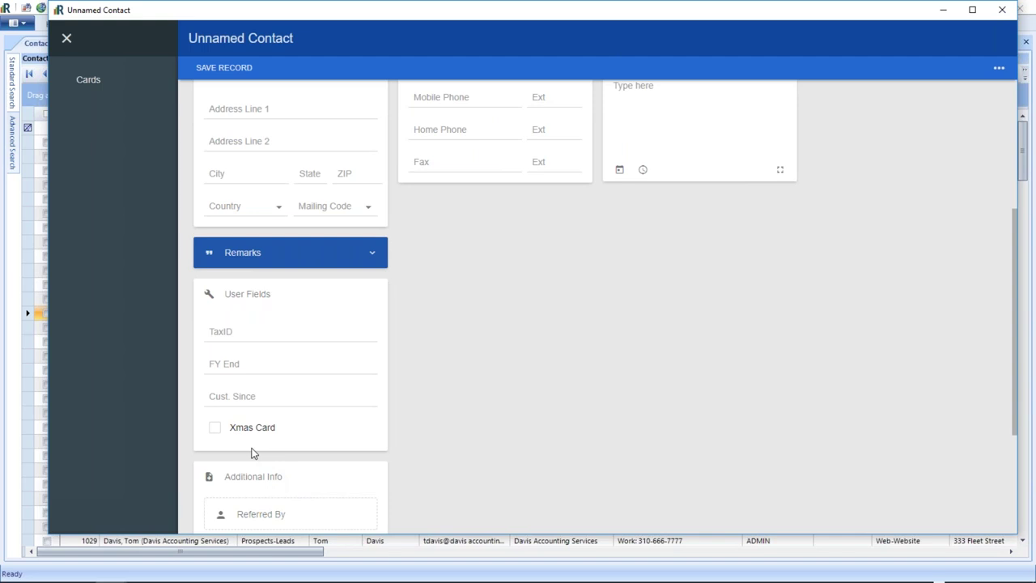
{"action": "left_click", "coordinate": [1028, 576]}
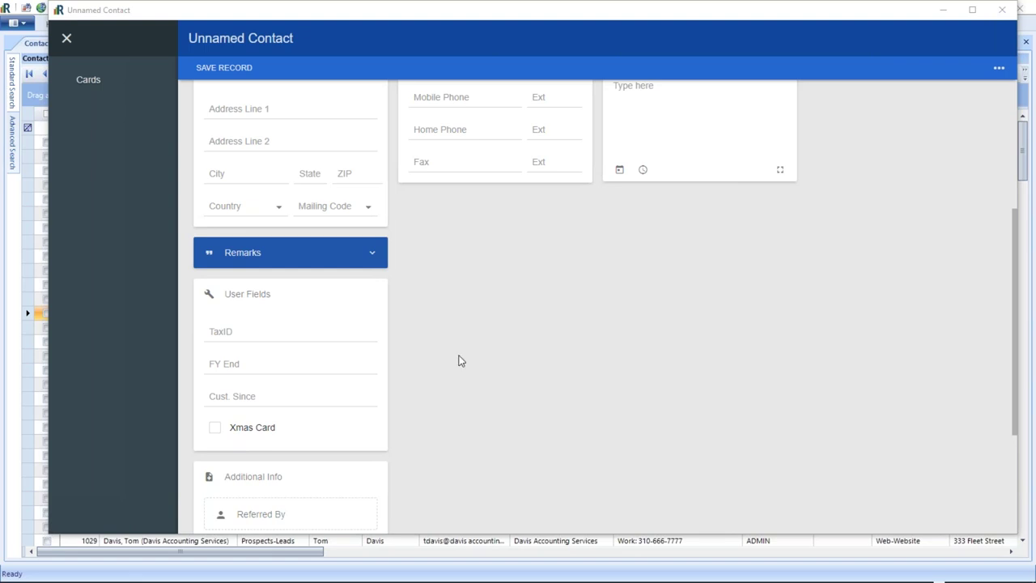
Try to close and save the contact, then dismiss the name-required error.
{"action": "left_click", "coordinate": [1002, 10]}
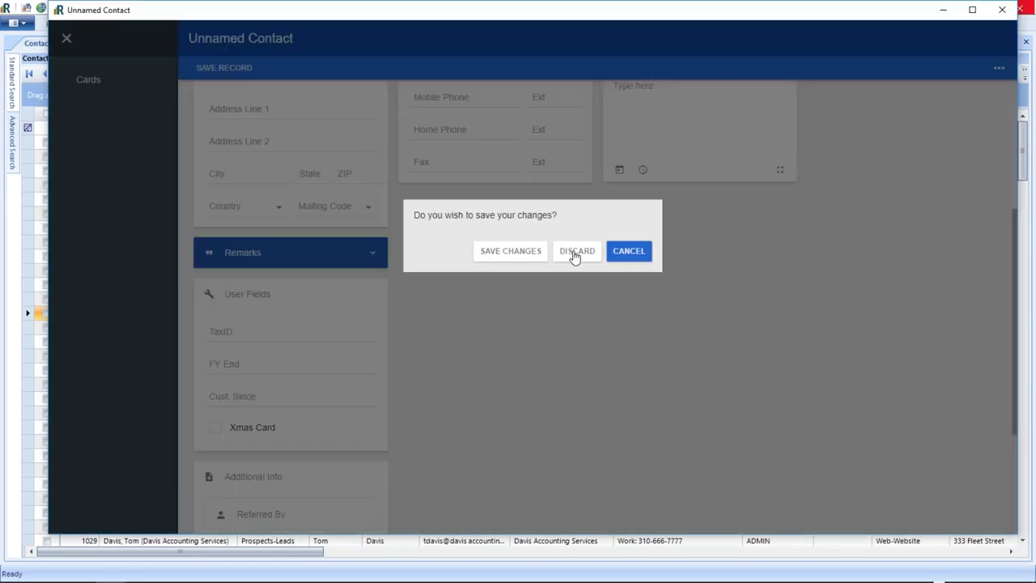
{"action": "left_click", "coordinate": [516, 252]}
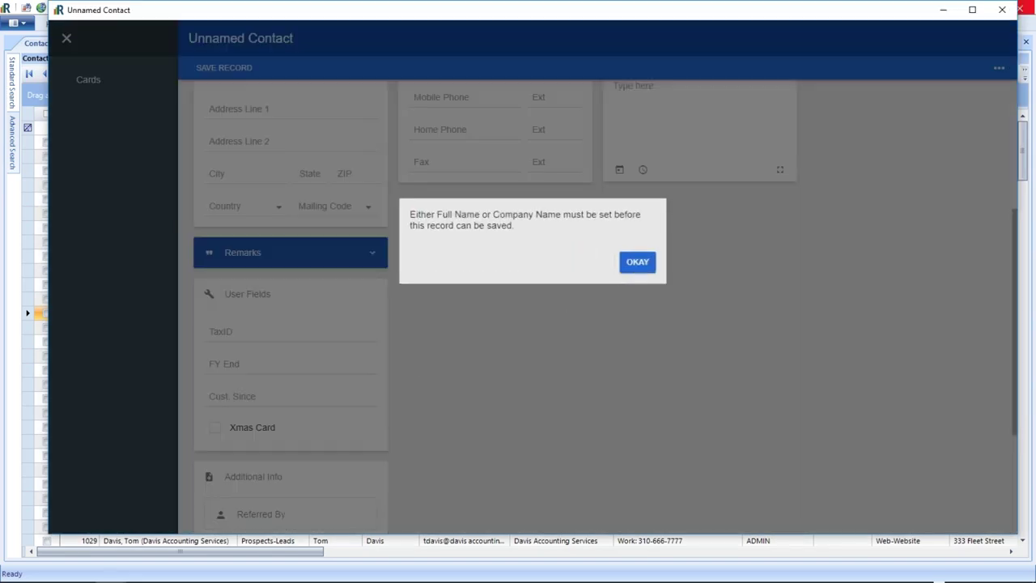
{"action": "left_click", "coordinate": [634, 261]}
{"action": "scroll", "coordinate": [314, 244], "scroll_direction": "up", "scroll_amount": 1}
{"action": "scroll", "coordinate": [314, 244], "scroll_direction": "up", "scroll_amount": 5}
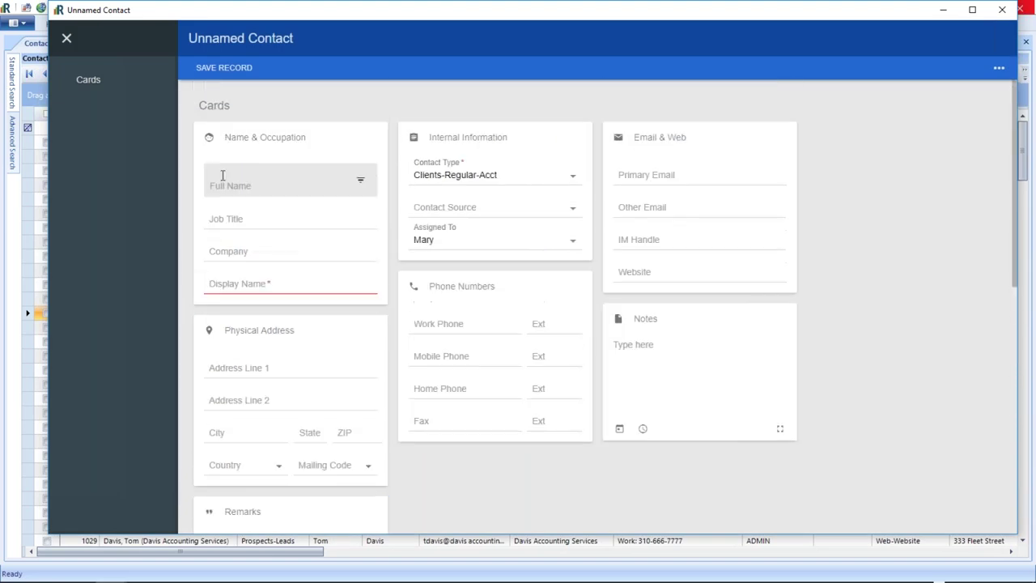
Enter 'AbC Corp.' as the company name and save the record.
{"action": "left_click", "coordinate": [233, 247]}
{"action": "type", "text": "Ab"}
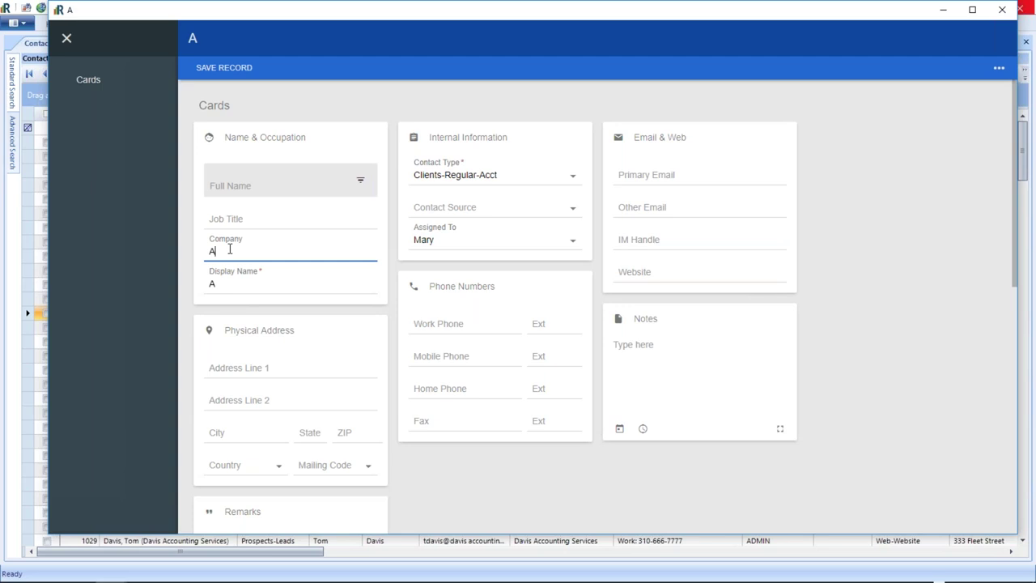
{"action": "type", "text": "C Corp."}
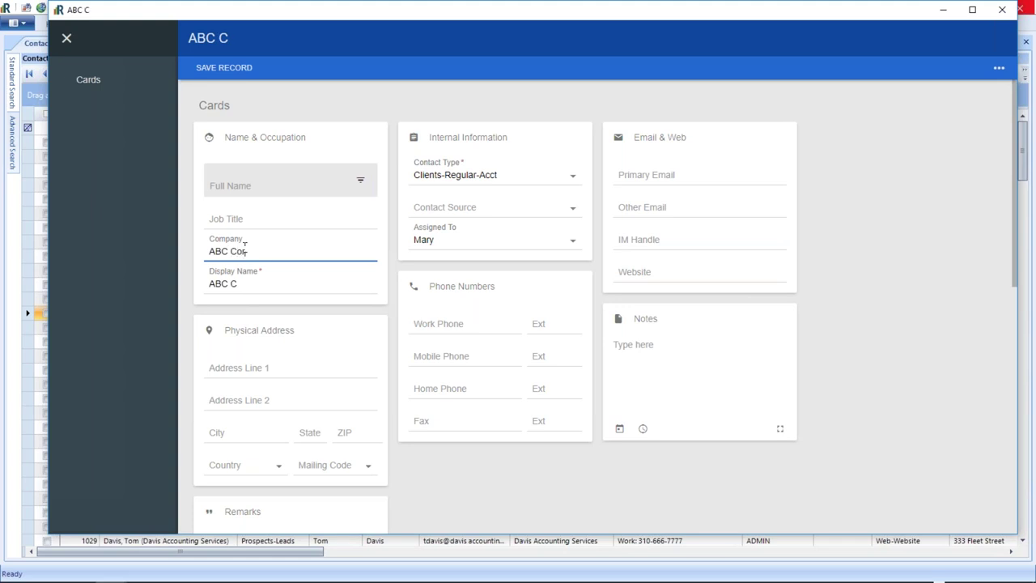
{"action": "key", "text": "Tab"}
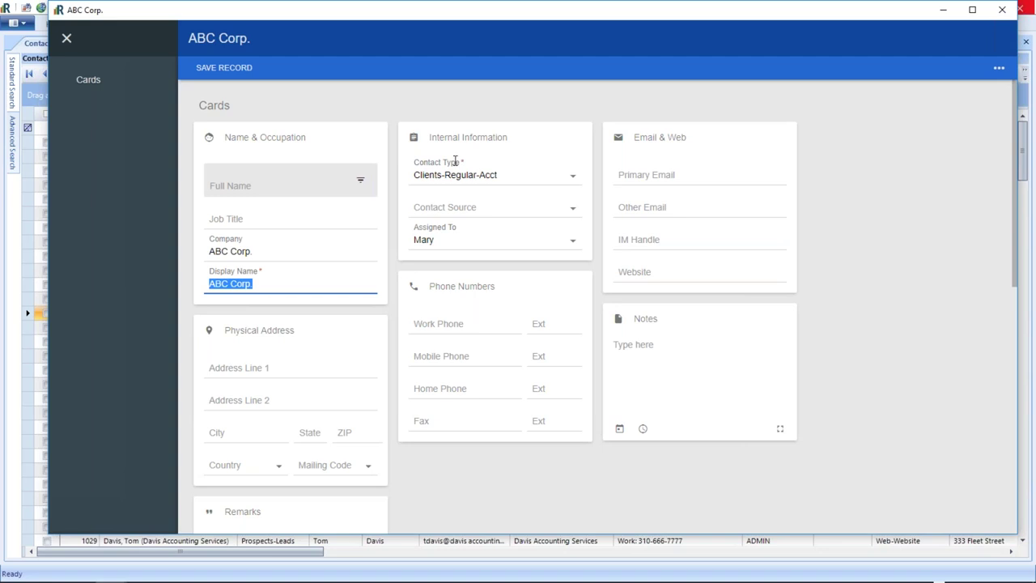
{"action": "left_click", "coordinate": [223, 67]}
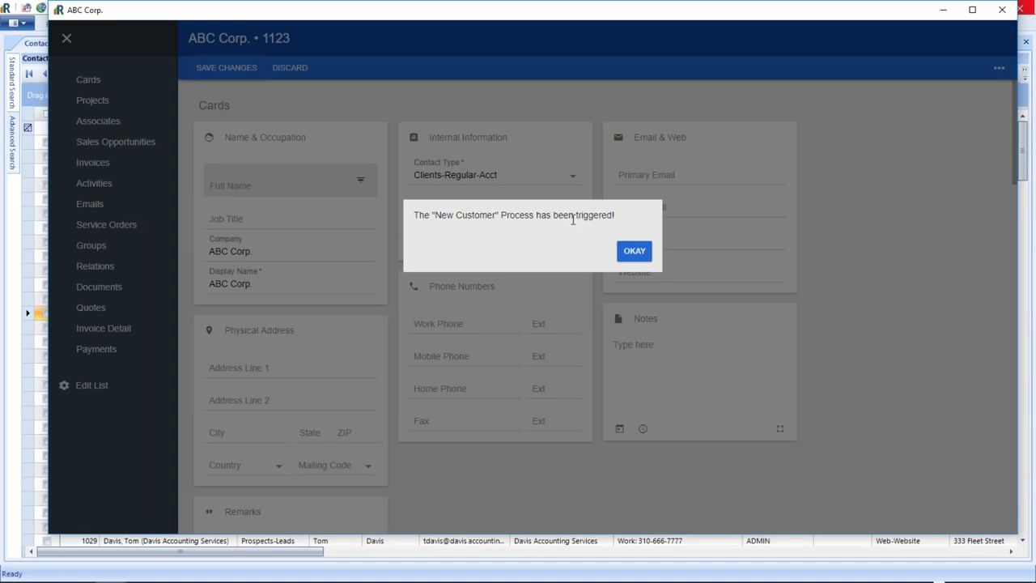
Dismiss the New Customer notice and review ABC Corp.'s Meeting, Letter and Welcome Call activities.
{"action": "left_click", "coordinate": [634, 250]}
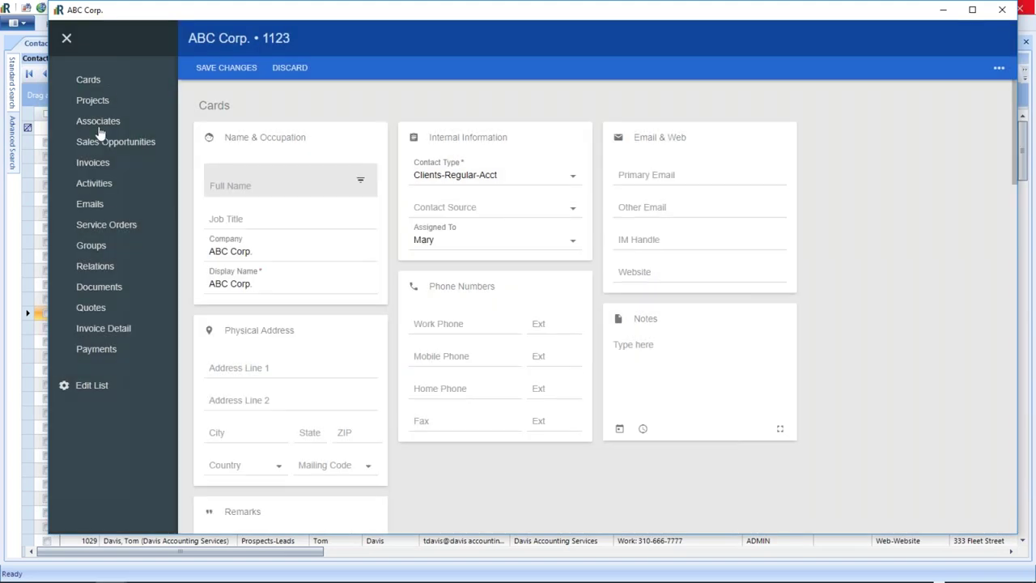
{"action": "left_click", "coordinate": [94, 184]}
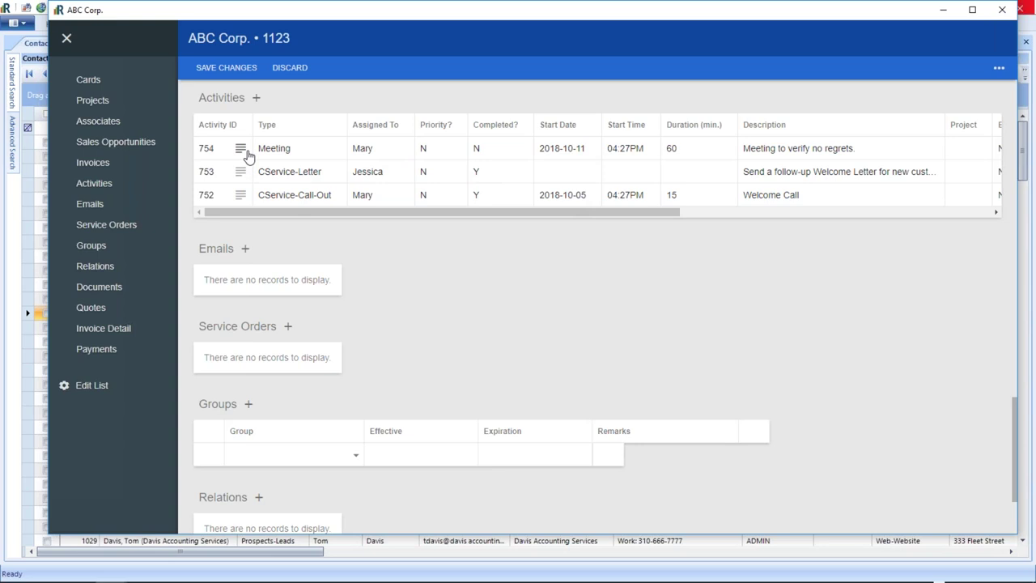
{"action": "scroll", "coordinate": [420, 139], "scroll_direction": "up", "scroll_amount": 1}
{"action": "scroll", "coordinate": [419, 140], "scroll_direction": "right", "scroll_amount": 5}
{"action": "scroll", "coordinate": [425, 155], "scroll_direction": "up", "scroll_amount": 20}
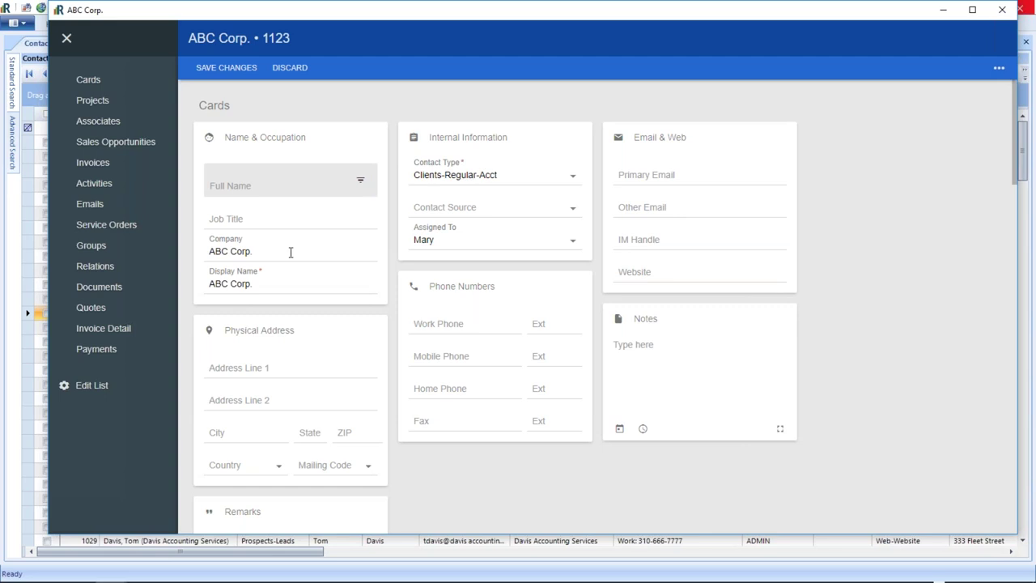
{"action": "scroll", "coordinate": [287, 364], "scroll_direction": "down", "scroll_amount": 4}
{"action": "scroll", "coordinate": [279, 380], "scroll_direction": "down", "scroll_amount": 1}
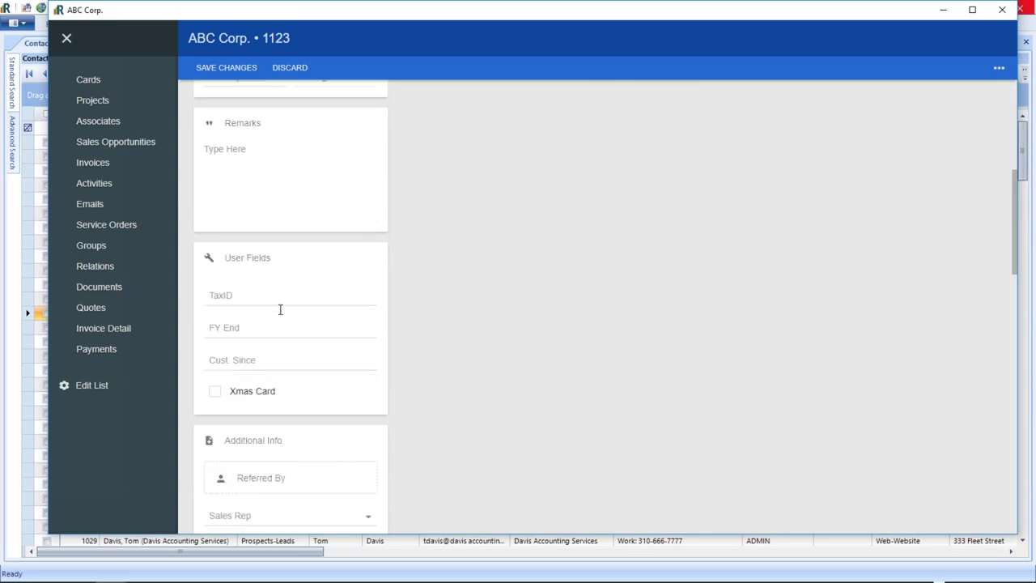
{"action": "scroll", "coordinate": [280, 309], "scroll_direction": "up", "scroll_amount": 5}
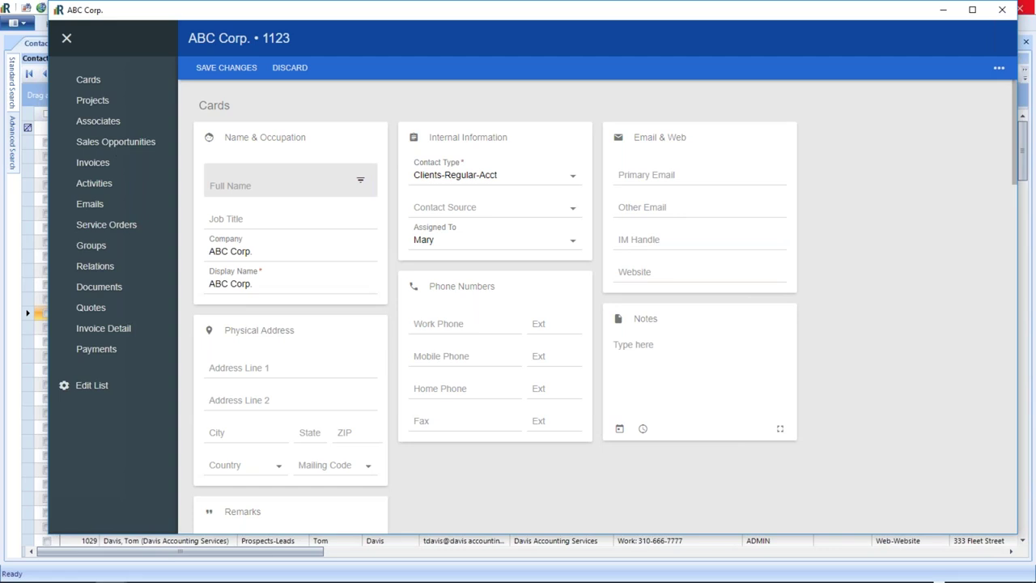
Start and cancel Activate a Process for ABC Corp., then close the record and show Setup.
{"action": "left_click", "coordinate": [997, 70]}
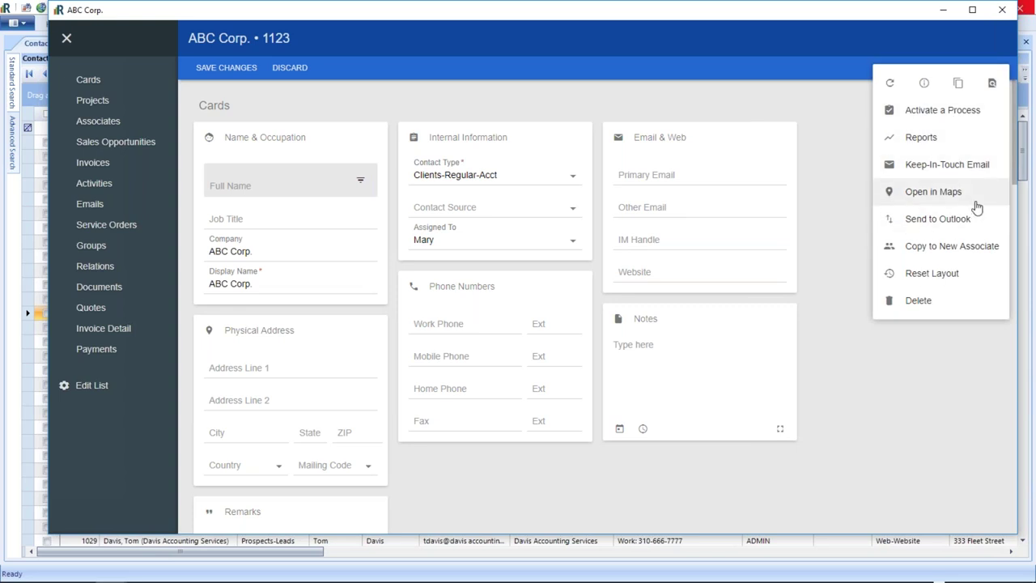
{"action": "left_click", "coordinate": [958, 110]}
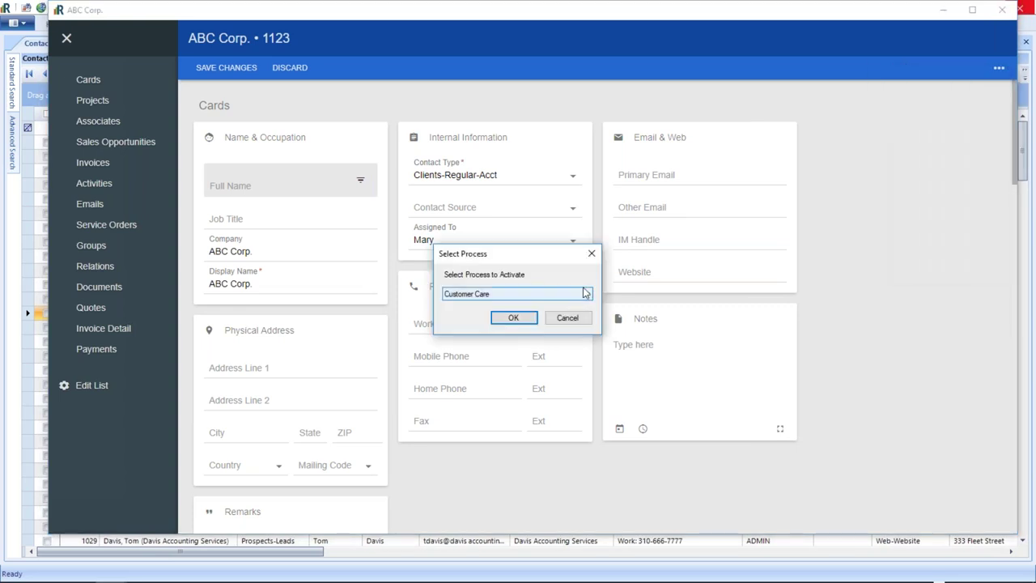
{"action": "left_click", "coordinate": [593, 294]}
{"action": "left_click", "coordinate": [593, 294]}
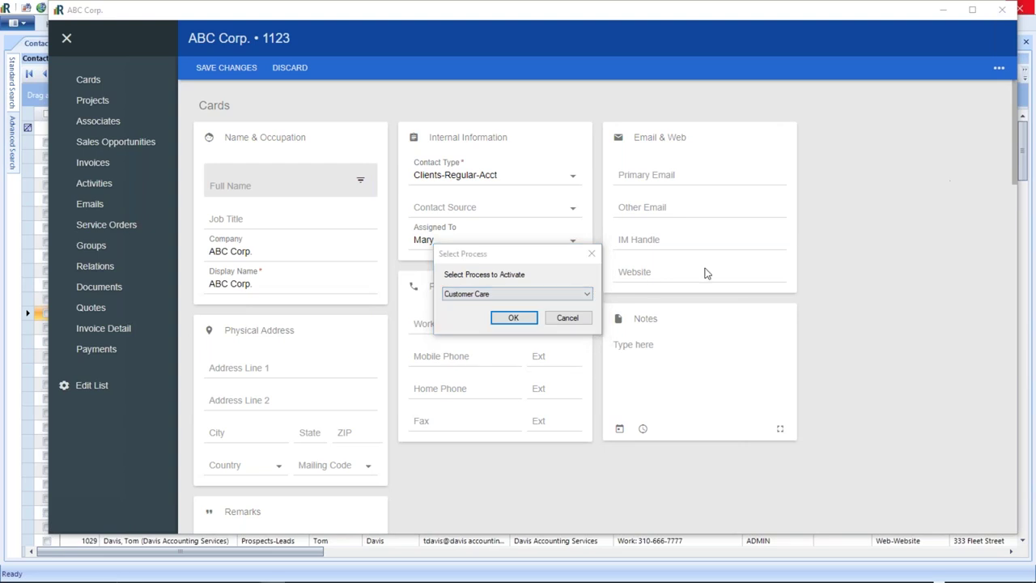
{"action": "left_click", "coordinate": [567, 317]}
{"action": "left_click", "coordinate": [577, 319]}
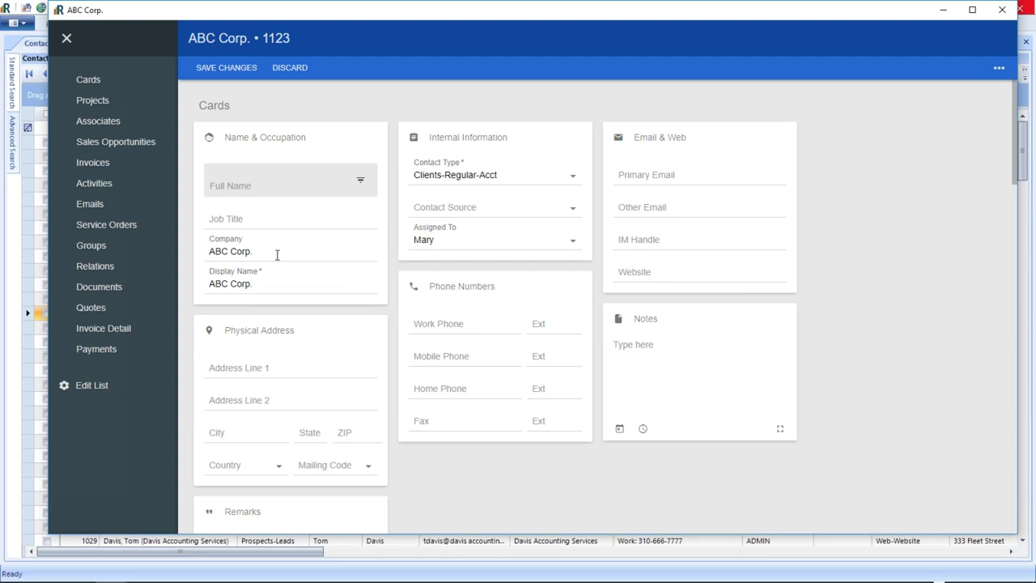
{"action": "left_click", "coordinate": [1010, 14]}
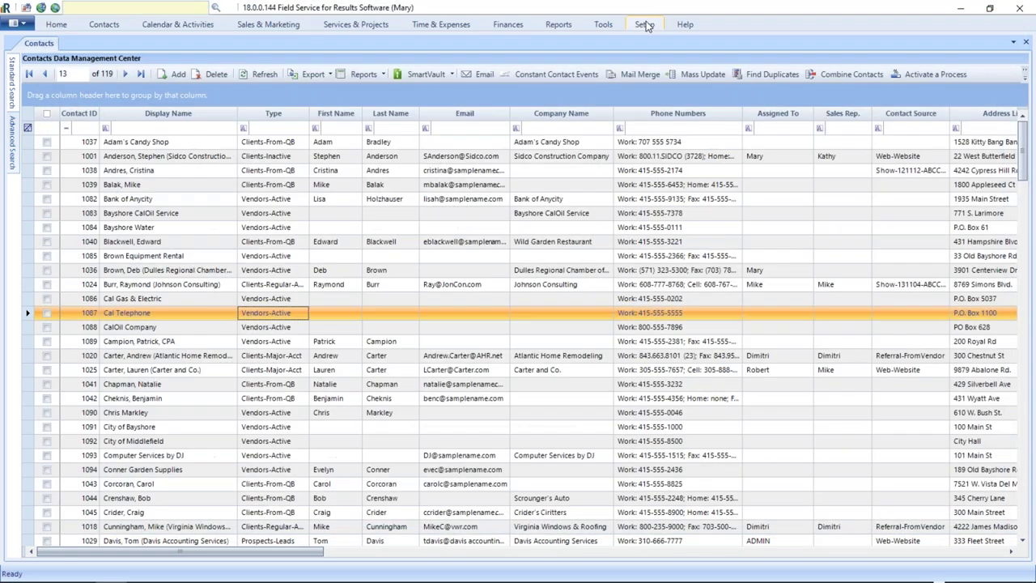
{"action": "left_click", "coordinate": [644, 24]}
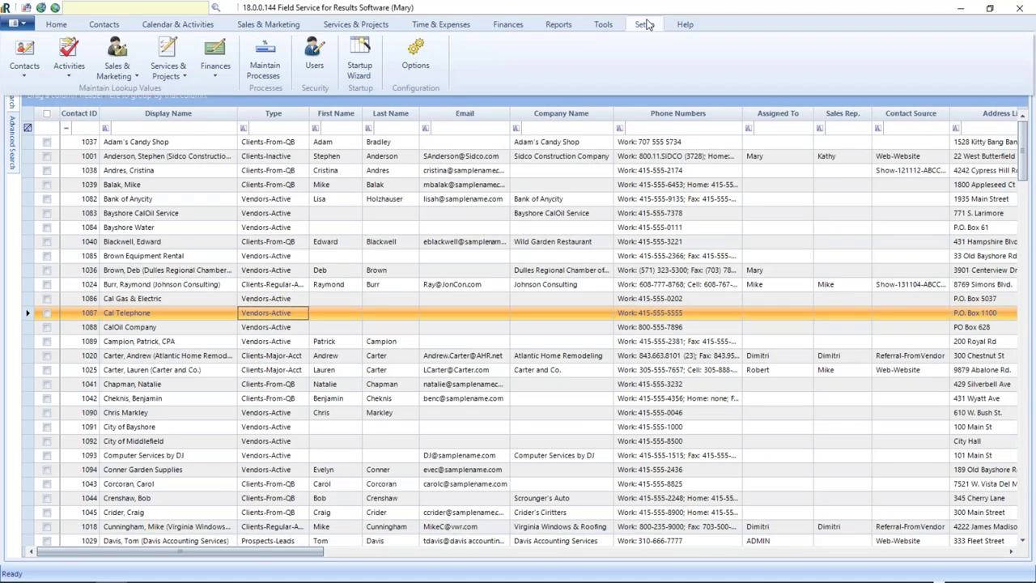